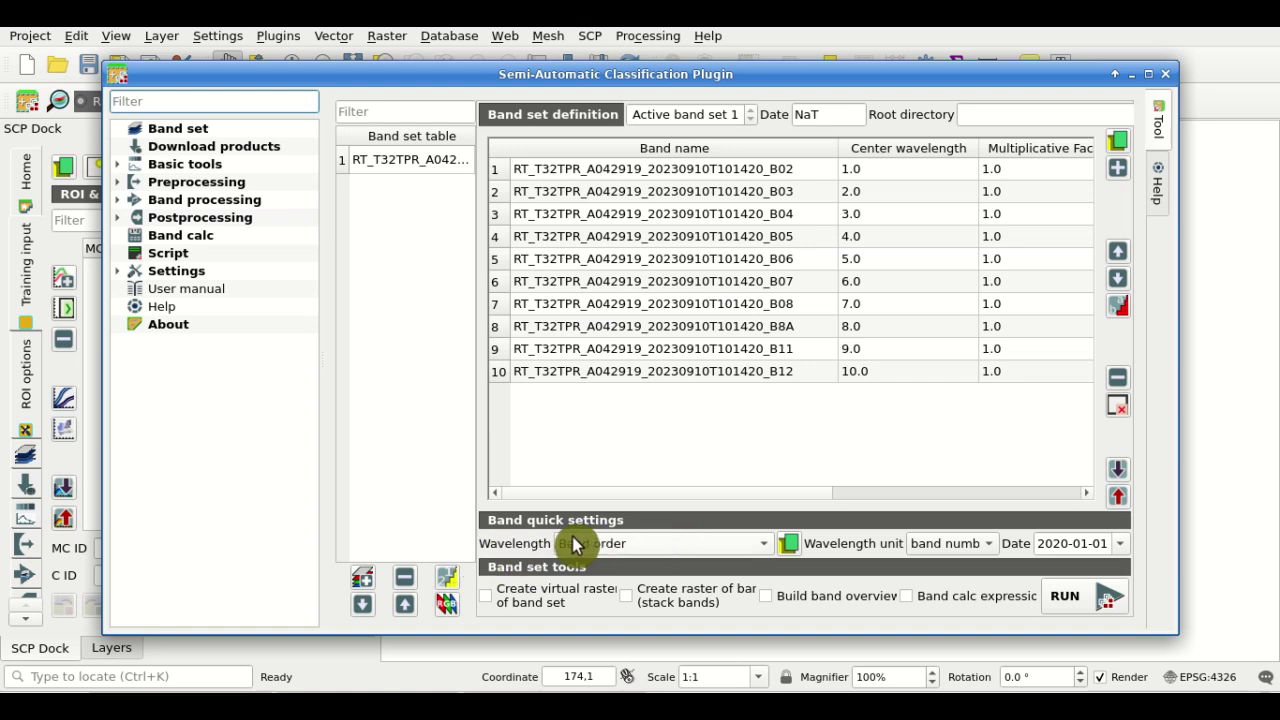
Set the band set's center wavelengths using the Sentinel-2 [bands 1, 2, 3, 4, 5, 6, 7, 8, 8A, 9, 10, 11, 12] preset.
left_click(722, 552)
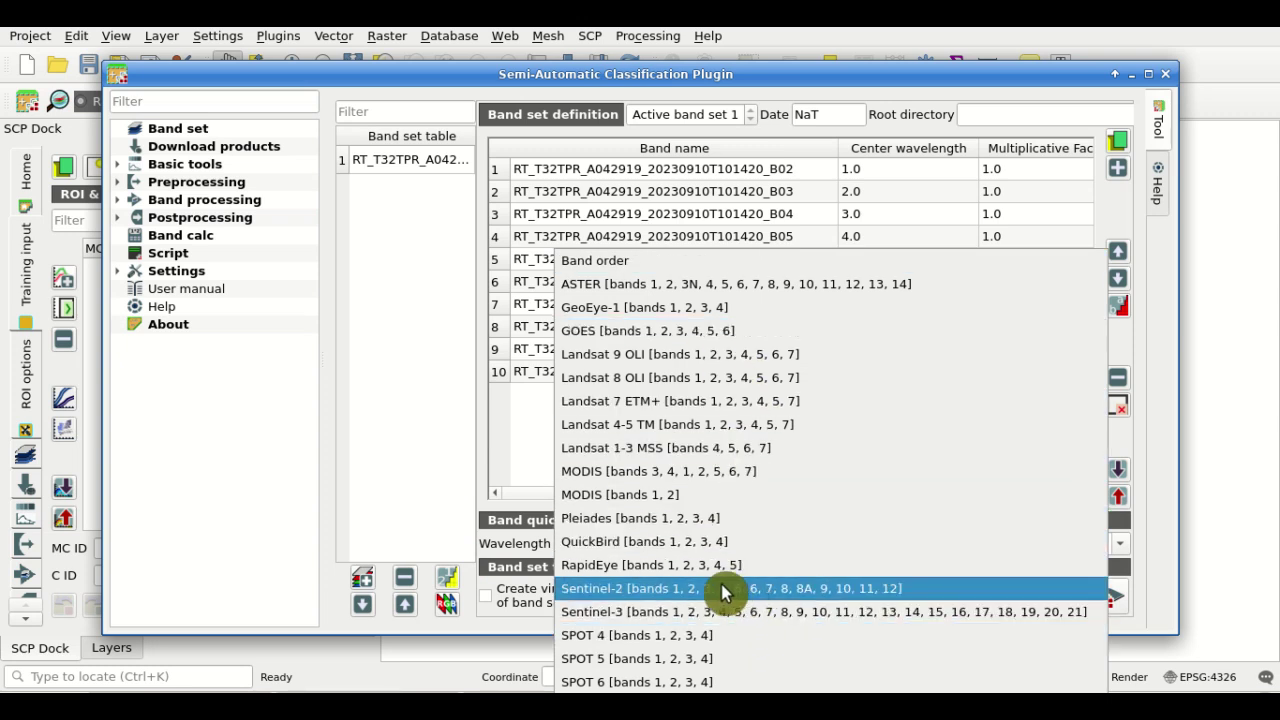
left_click(994, 588)
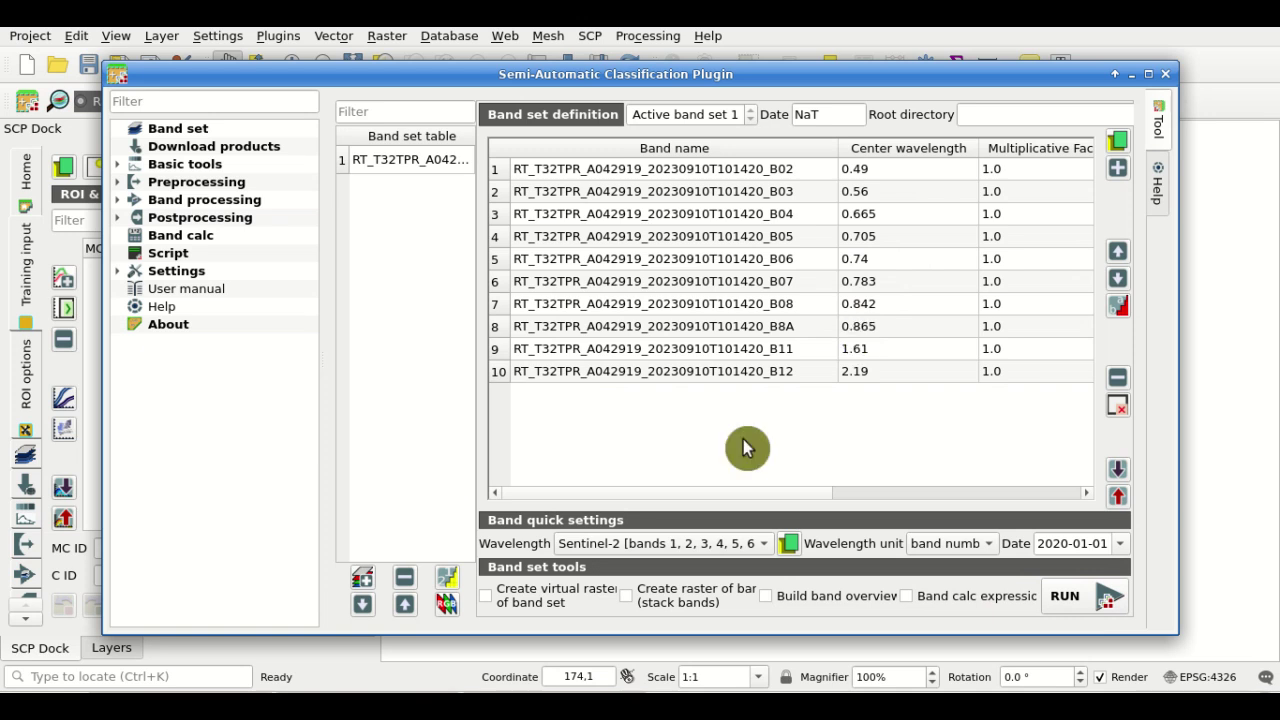
Create a new training input file named training in the sample_data folder.
left_click(22, 305)
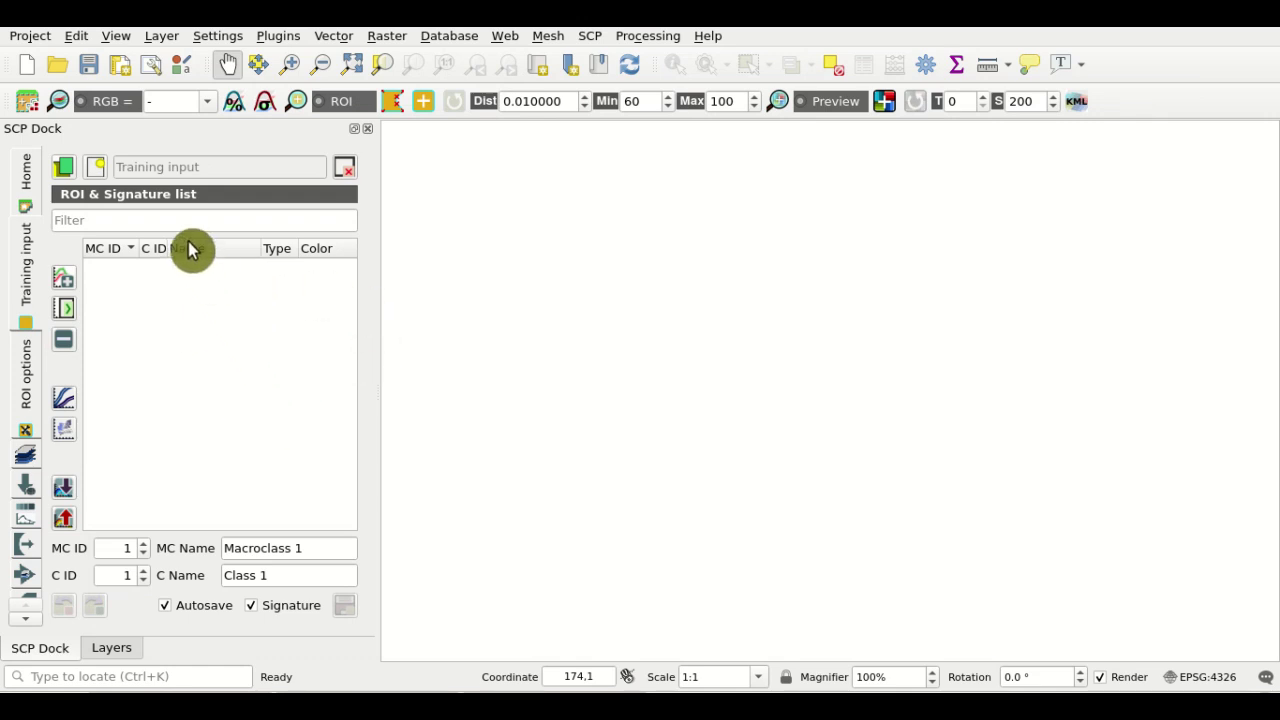
left_click(91, 172)
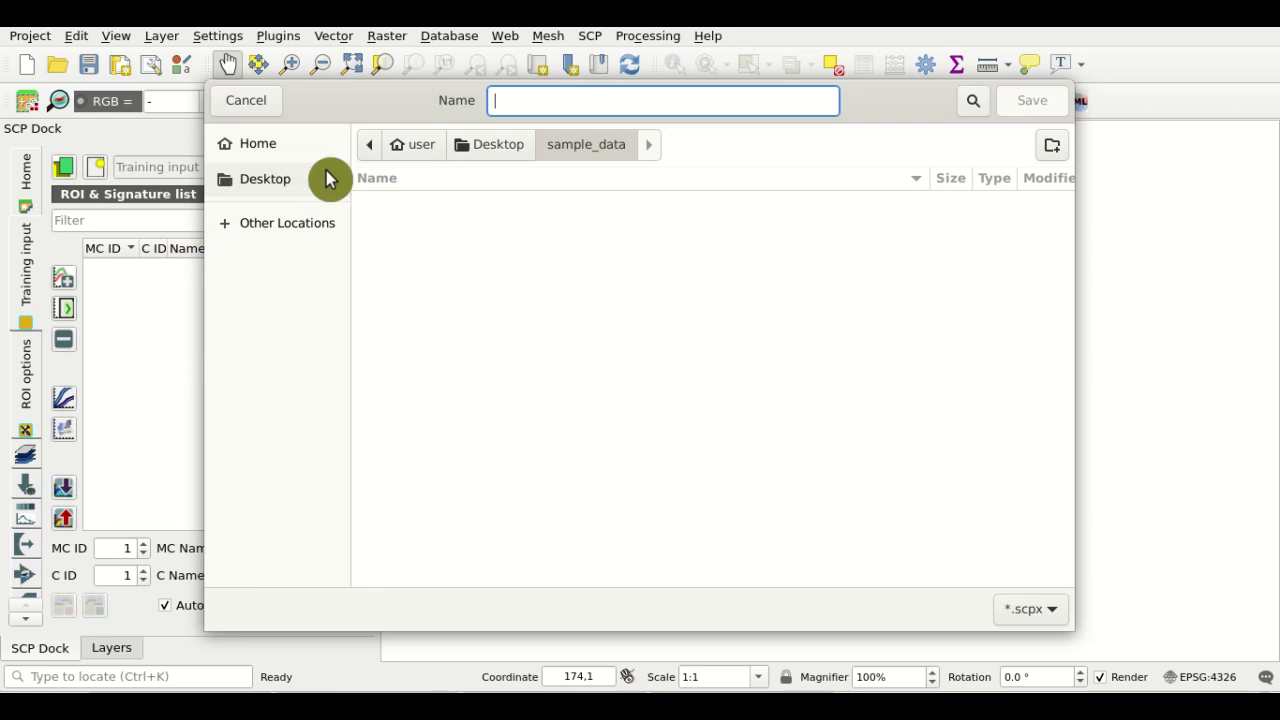
type("t")
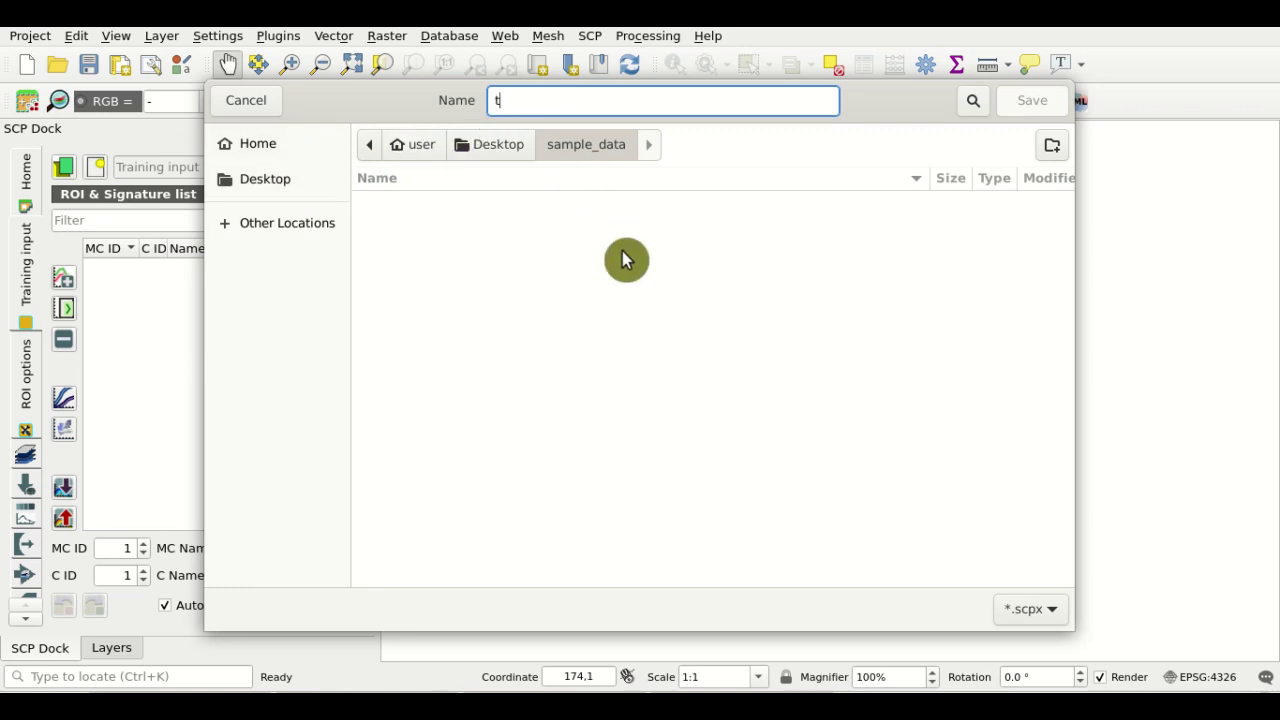
type("raining")
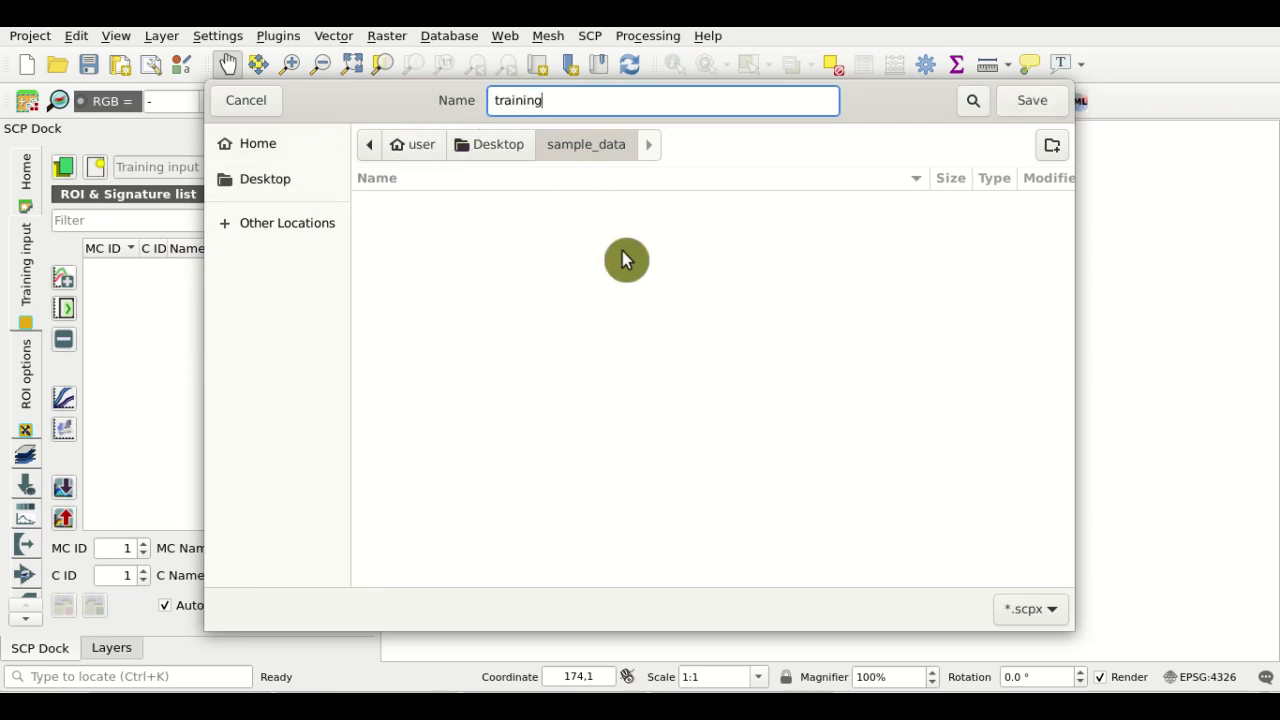
left_click(1015, 112)
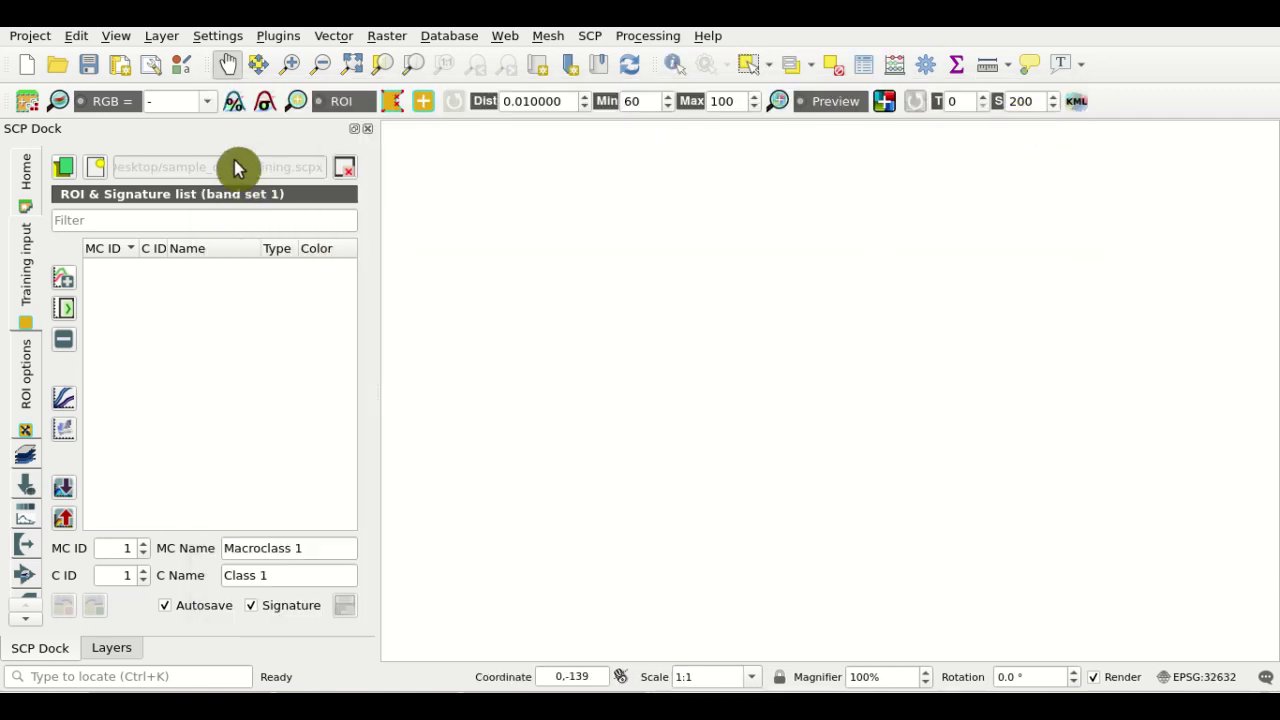
Display the band set as a 3-2-1 RGB composite and zoom the map to its extent.
left_click(213, 107)
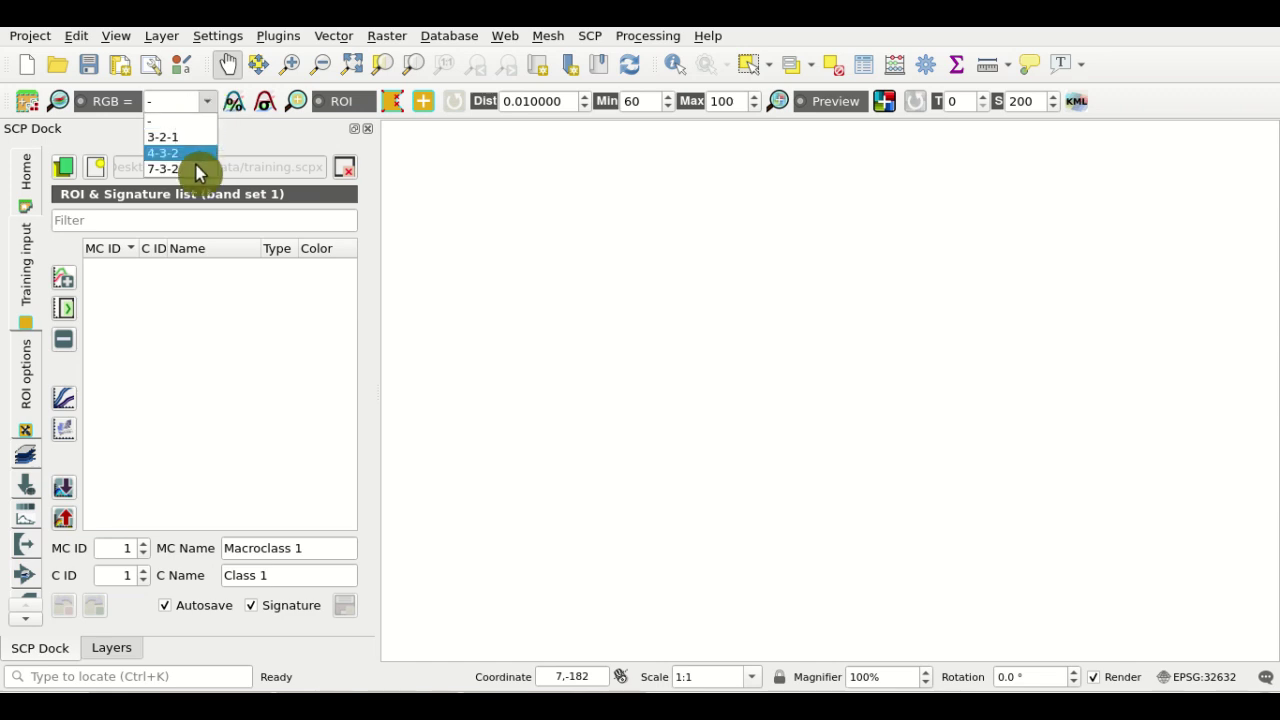
left_click(177, 138)
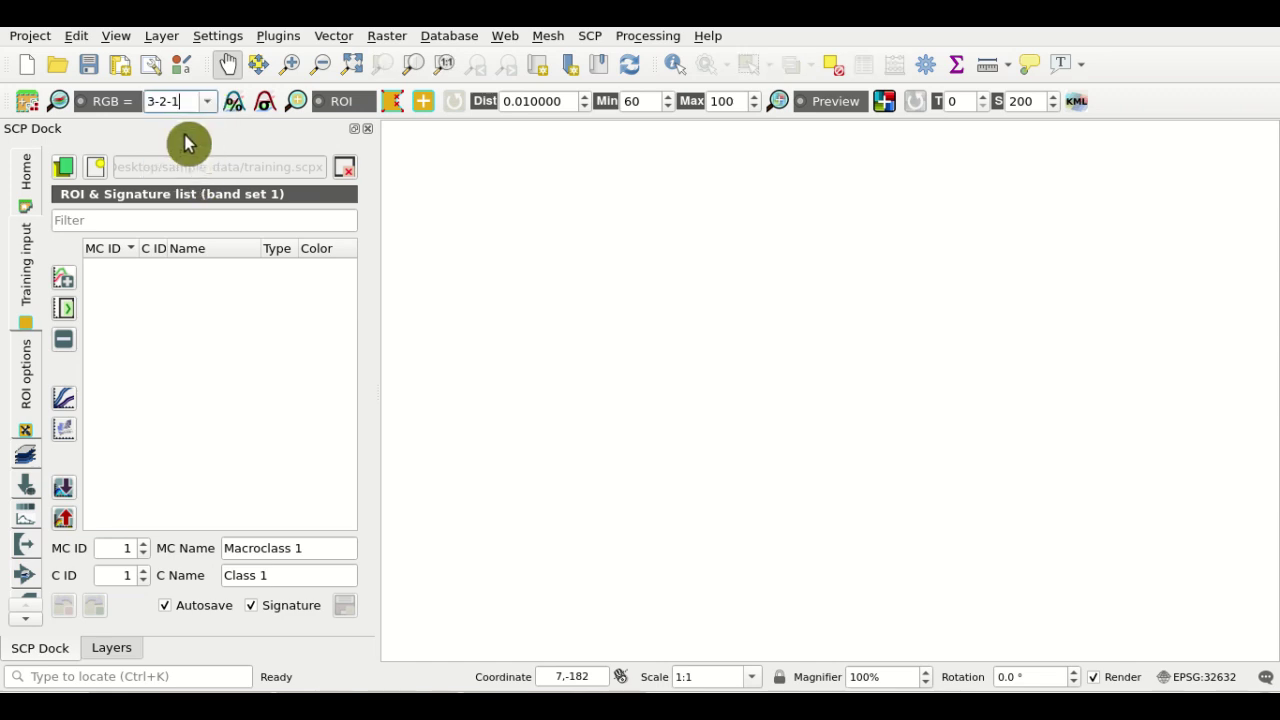
left_click(59, 102)
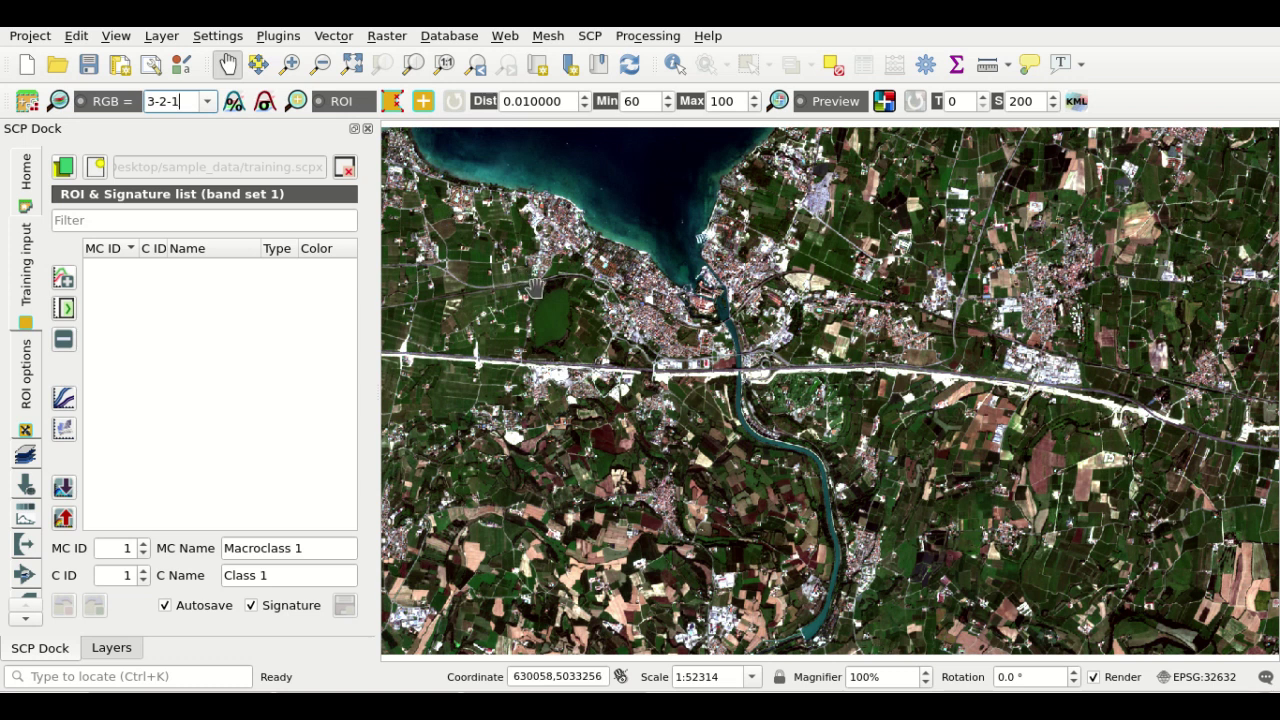
Choose training.gpkg from the Desktop folder as the vector for importing signatures.
left_click(588, 38)
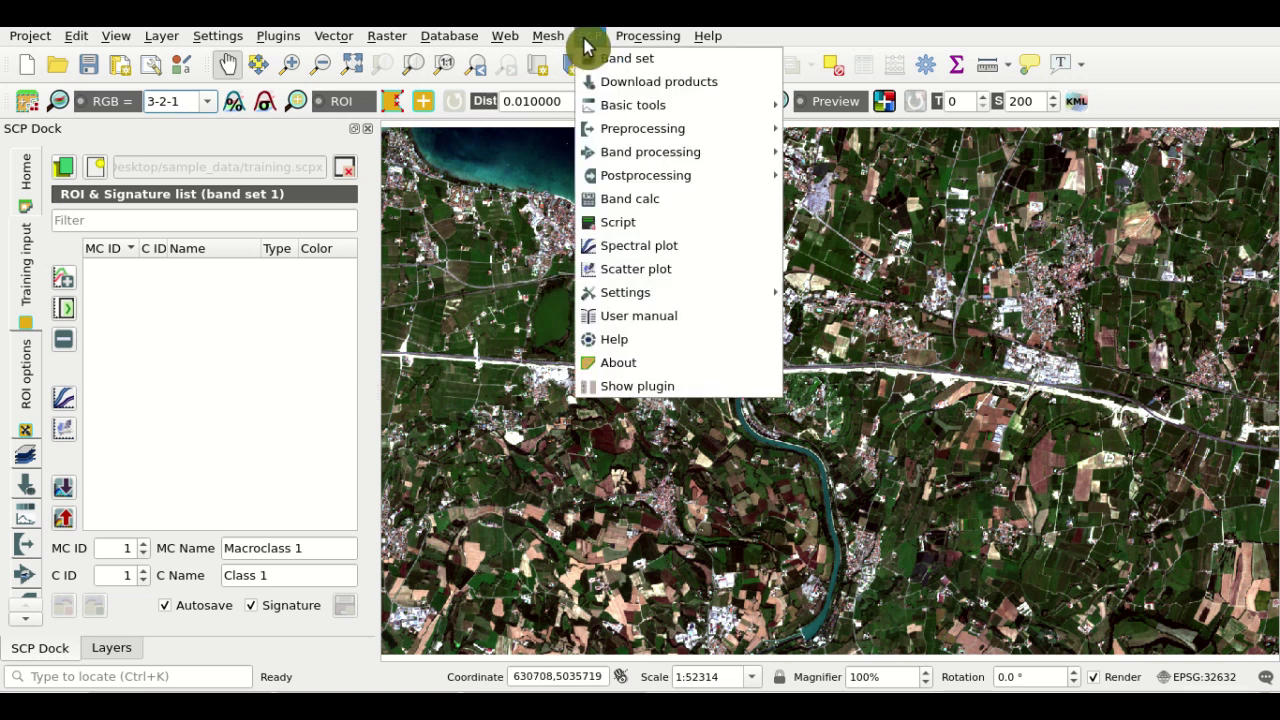
mouse_move(635, 106)
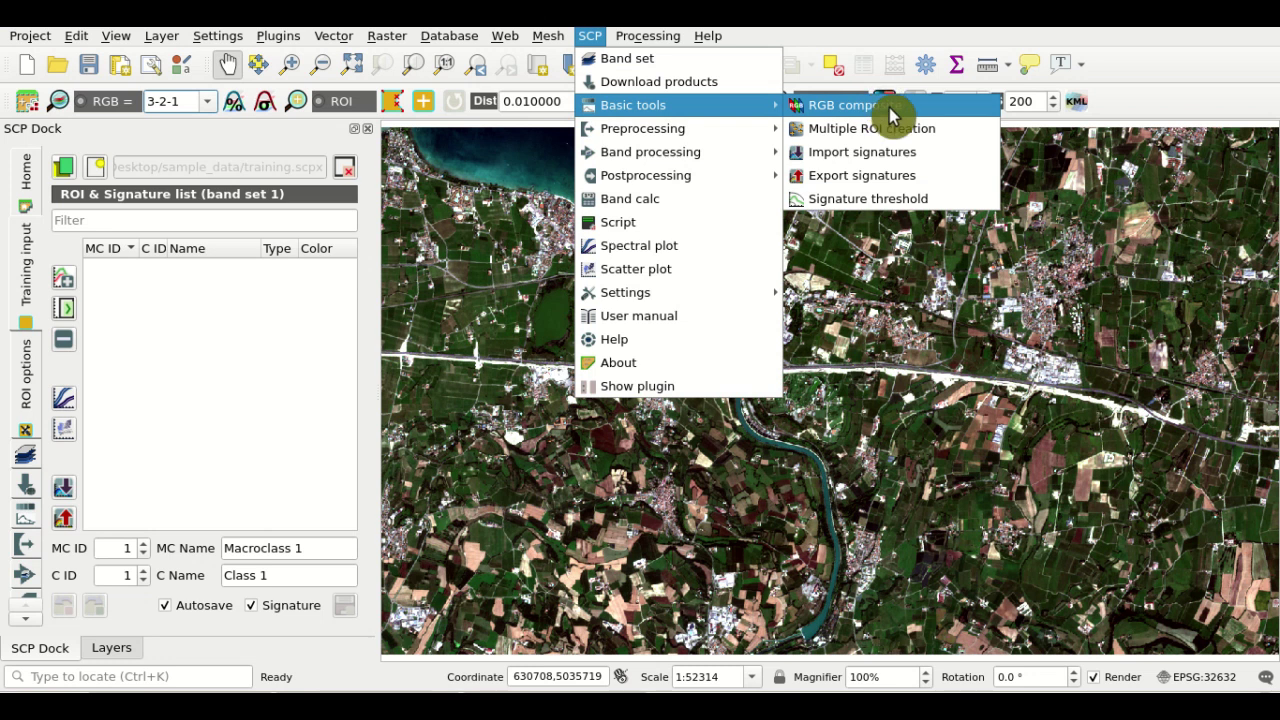
left_click(965, 160)
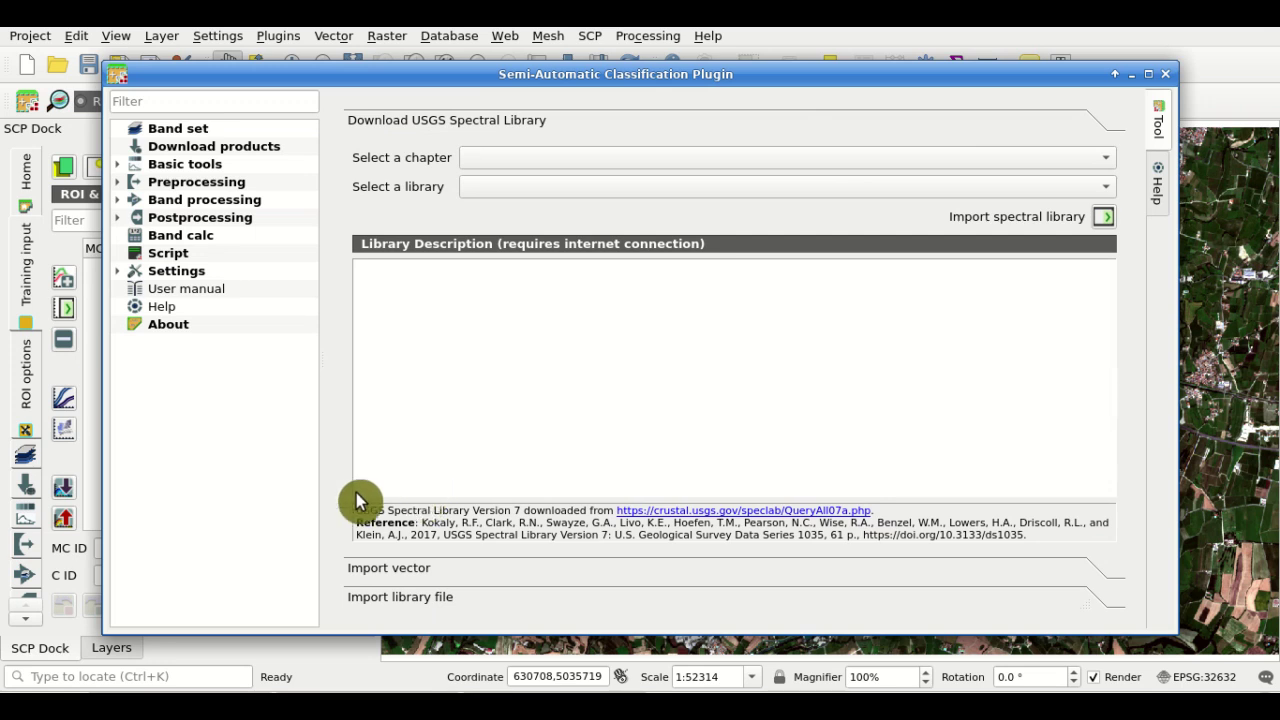
left_click(425, 572)
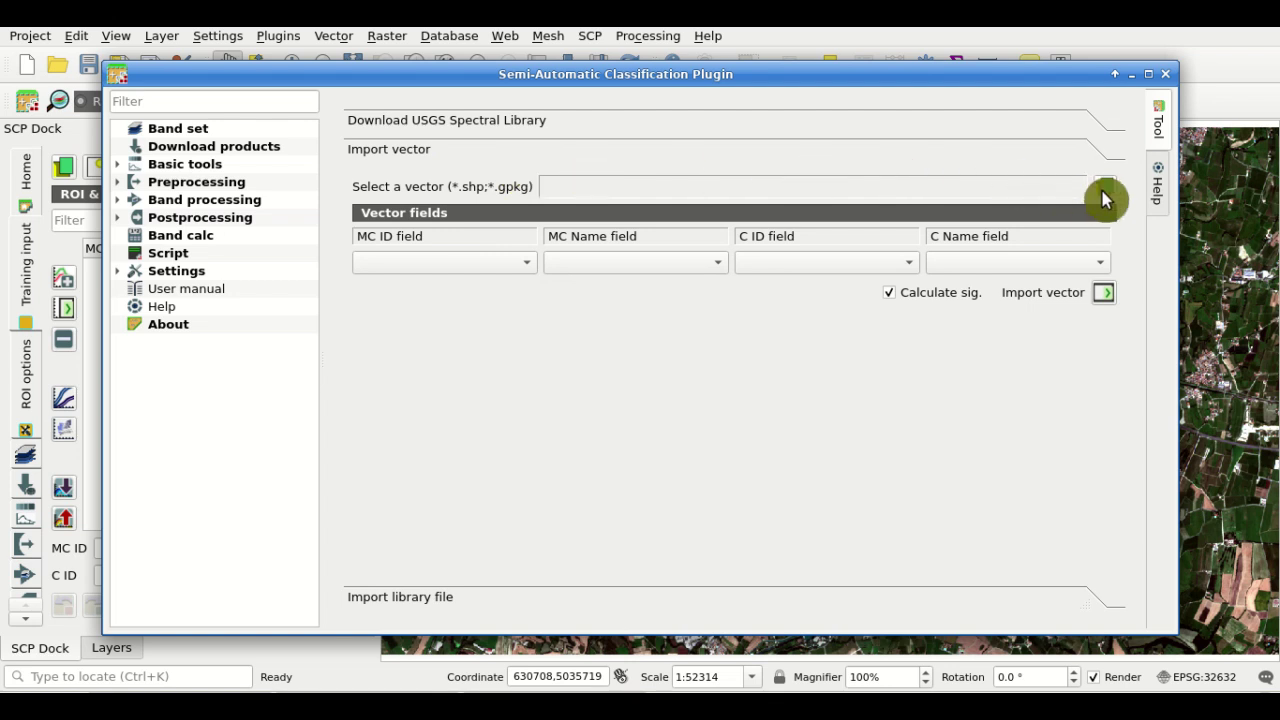
left_click(1102, 191)
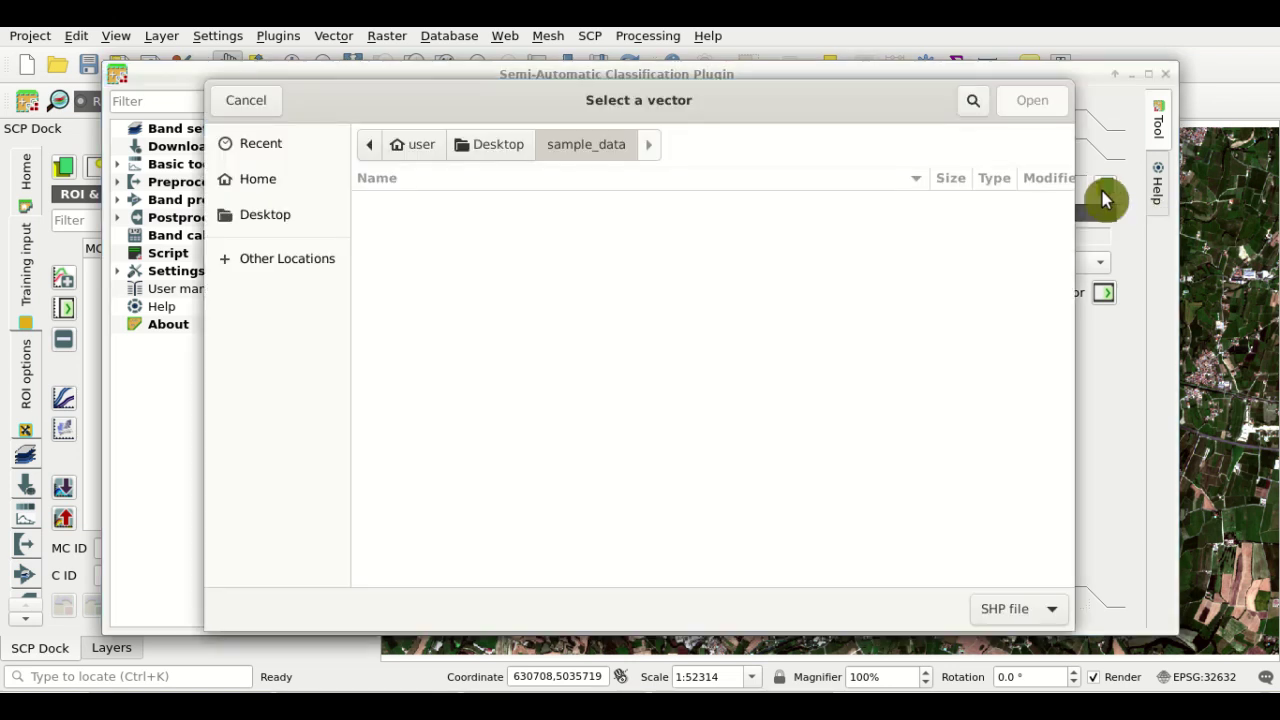
left_click(490, 146)
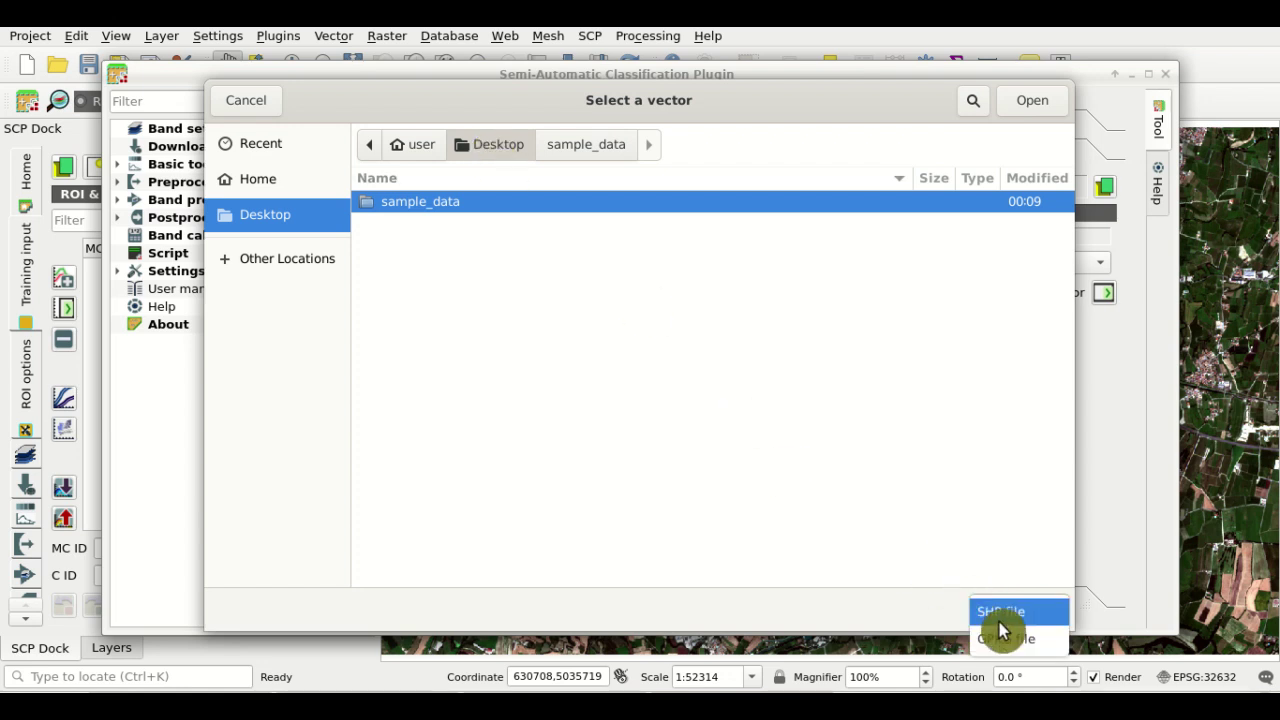
scroll(1018, 608, "up", 1)
left_click(440, 226)
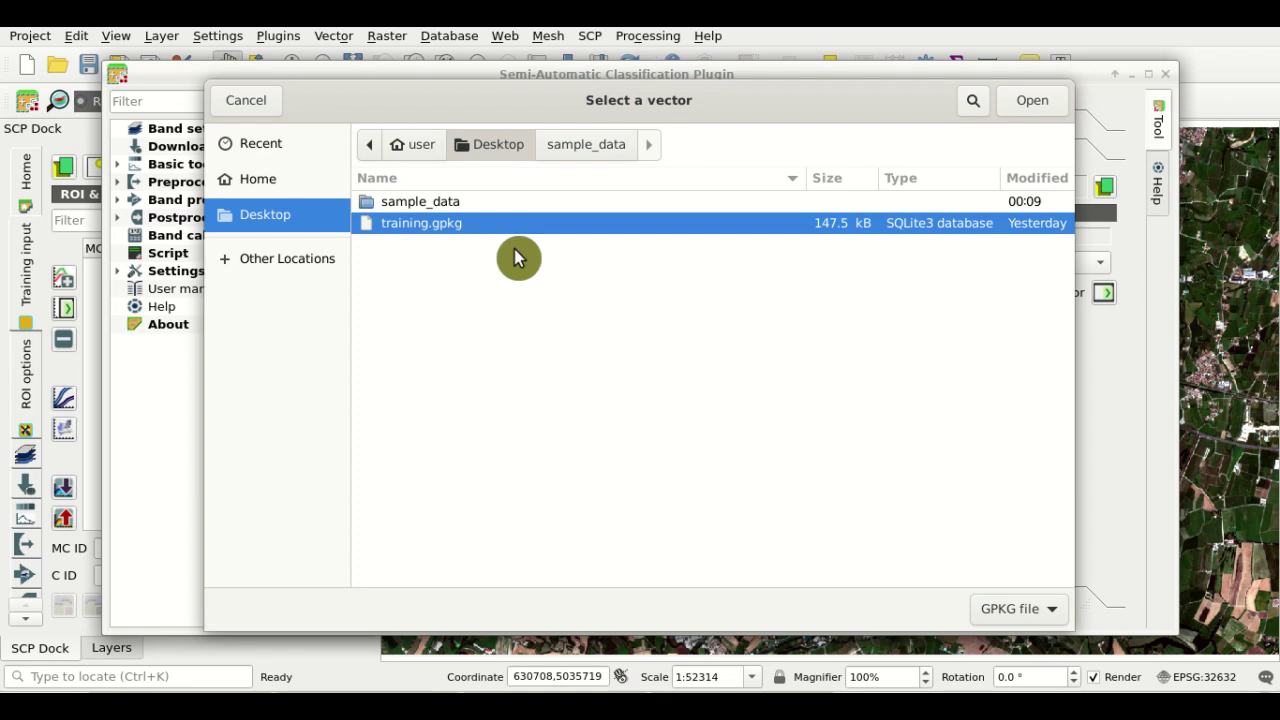
left_click(1027, 110)
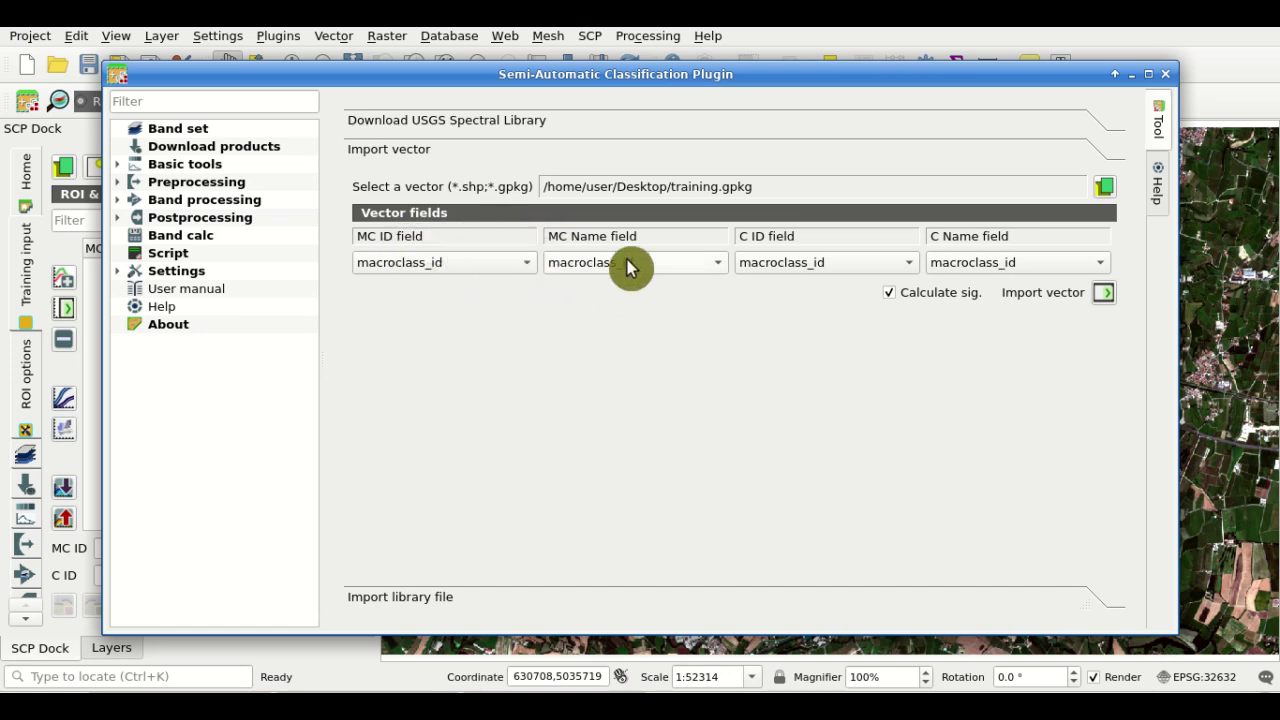
Map MC Name to macroclass_name, C ID to class_id and C Name to class_name, and import the training vector.
left_click(707, 262)
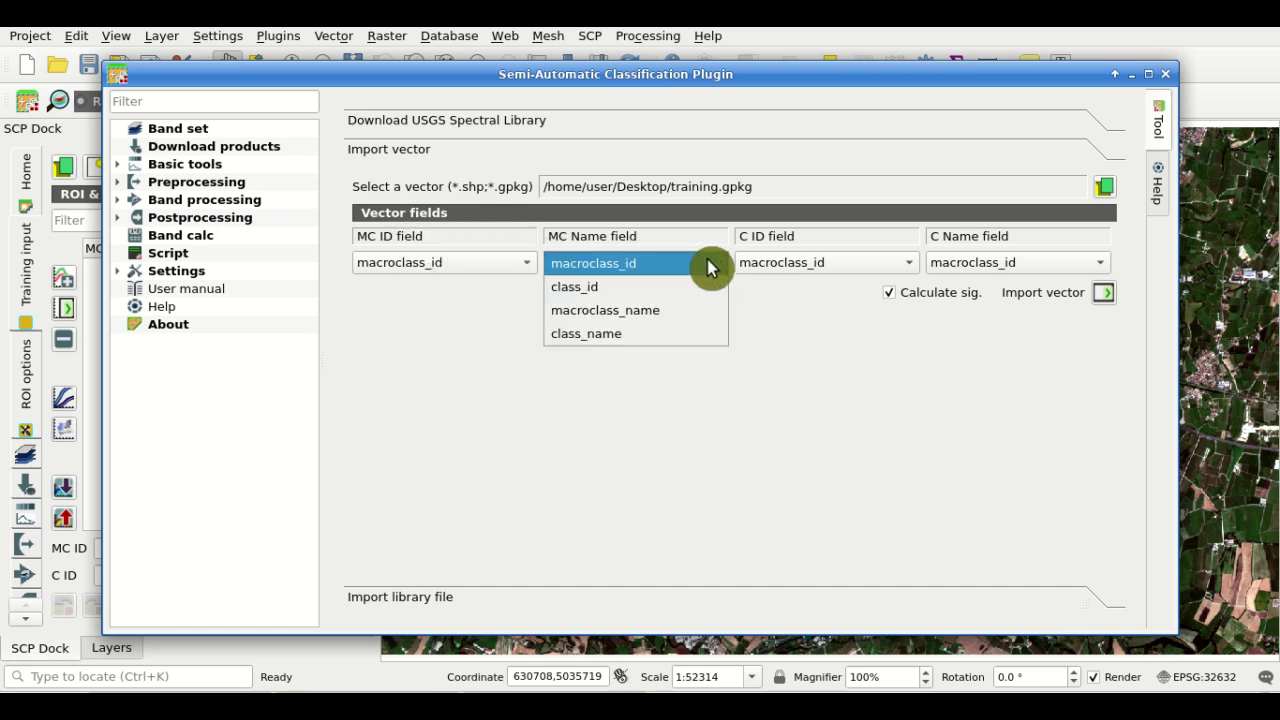
left_click(695, 310)
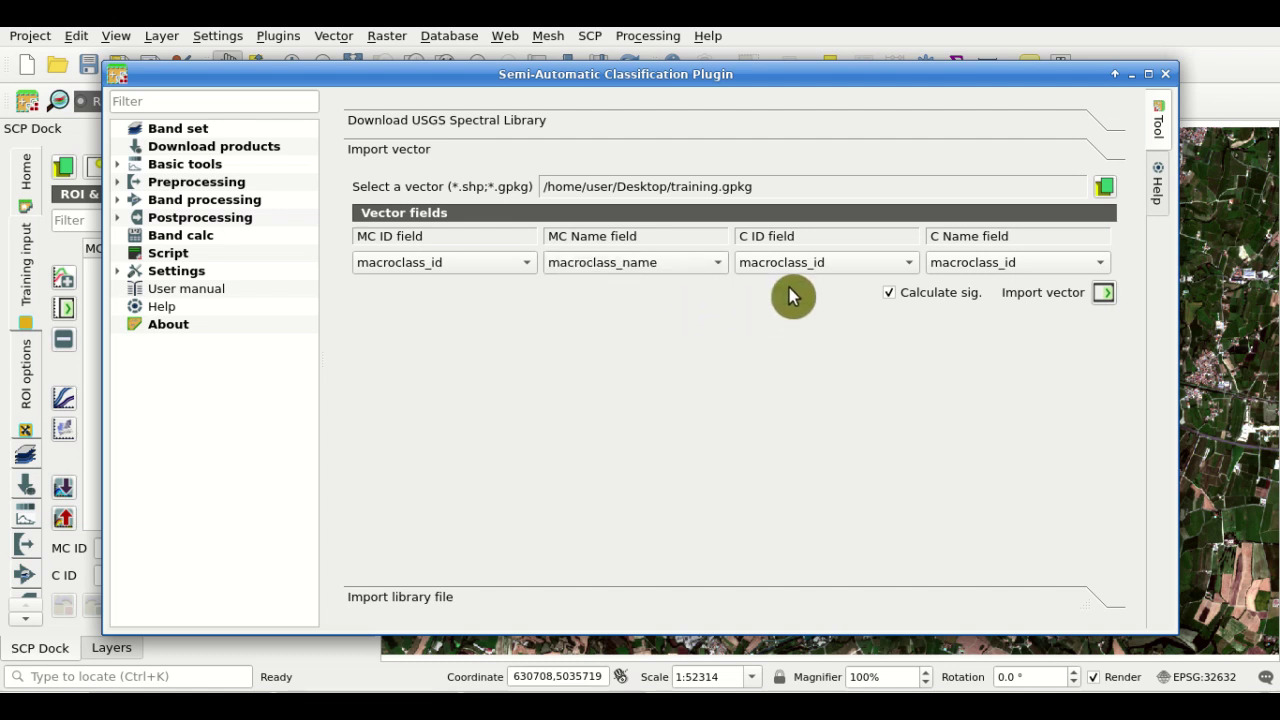
left_click(822, 267)
left_click(823, 288)
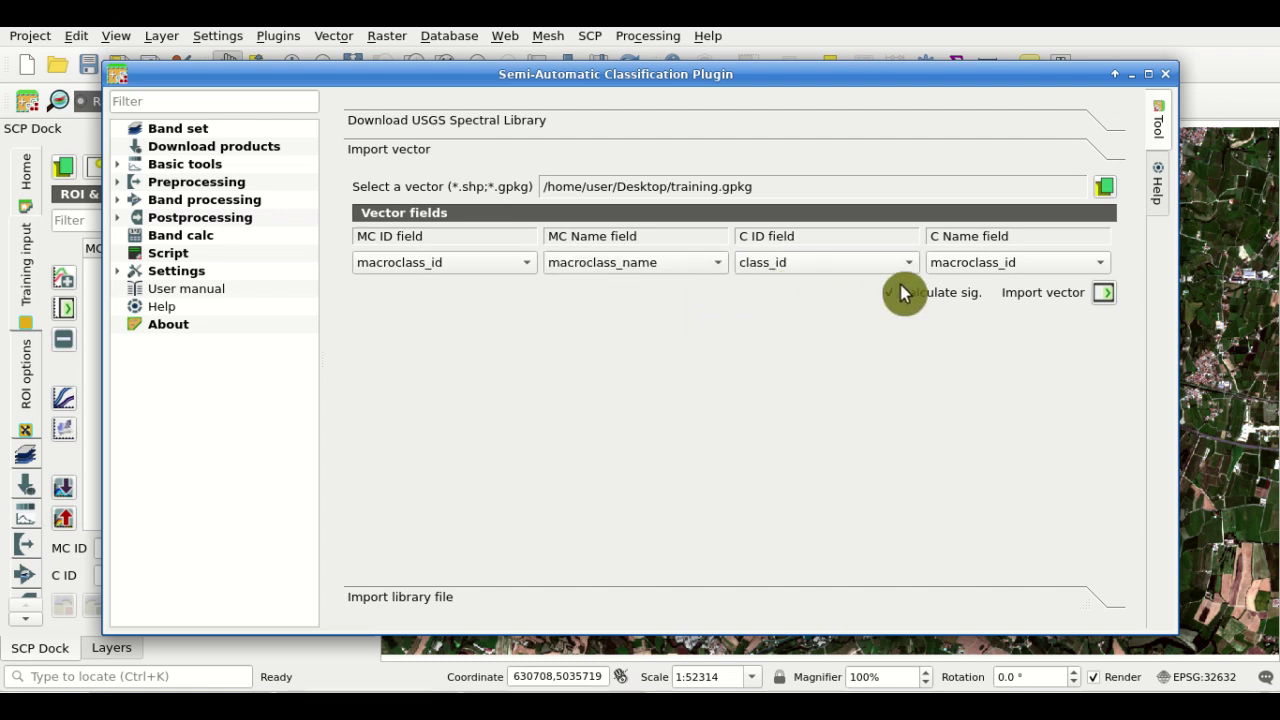
left_click(997, 266)
left_click(1005, 334)
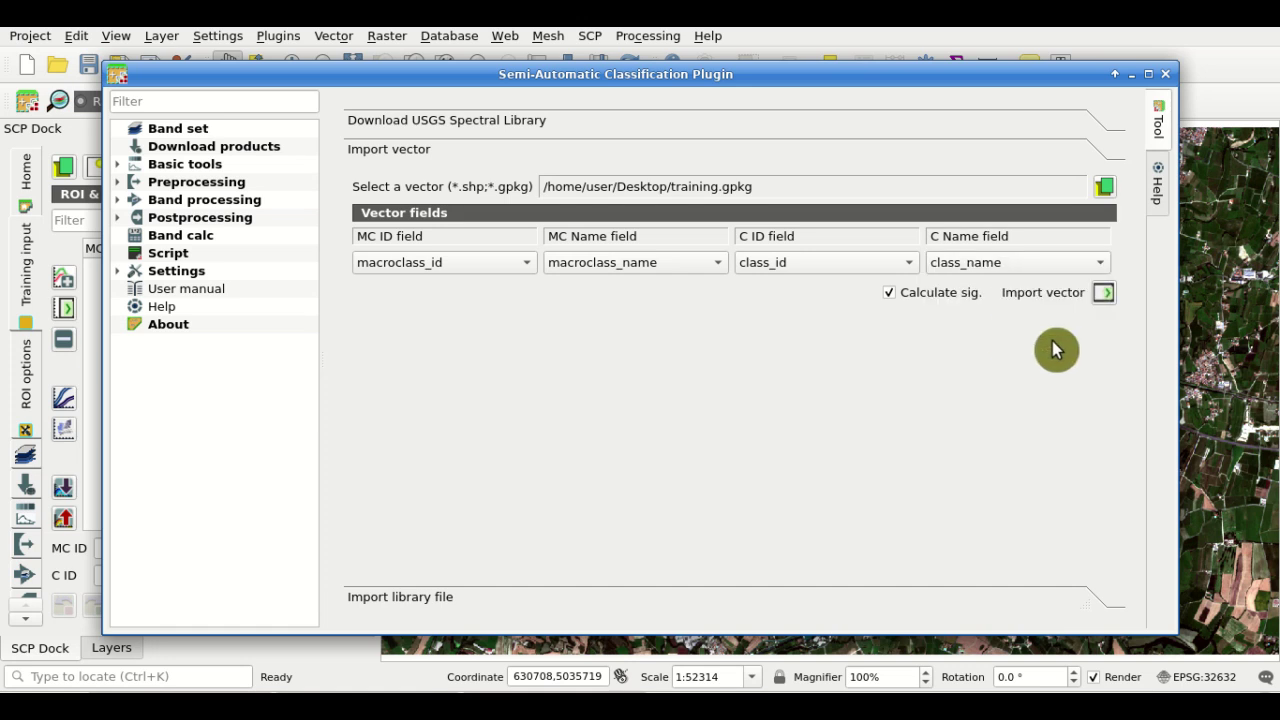
left_click(1100, 300)
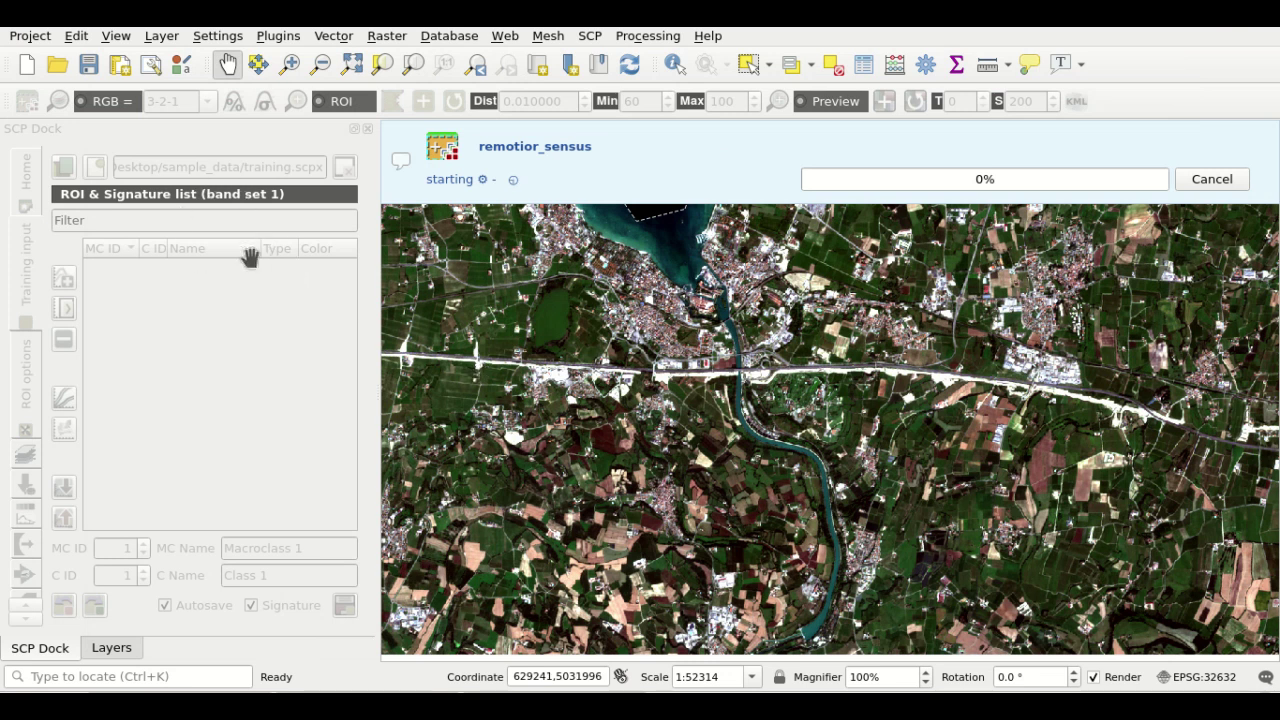
left_click(193, 343)
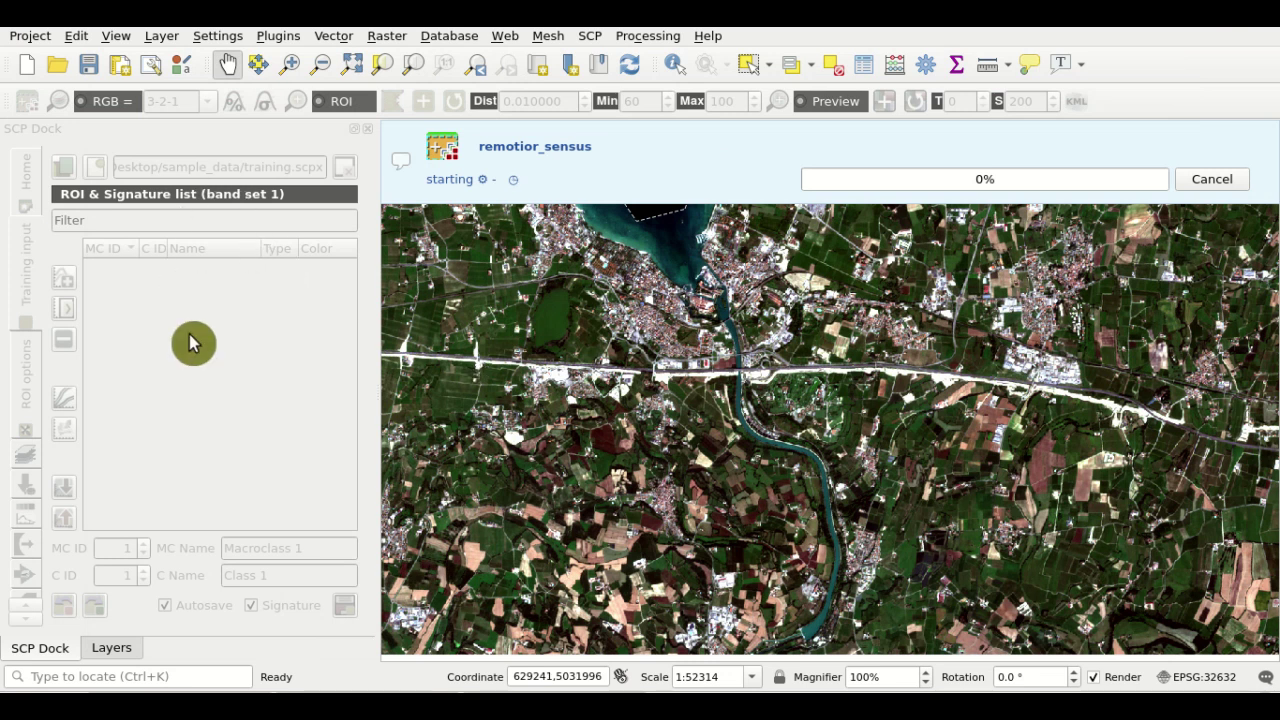
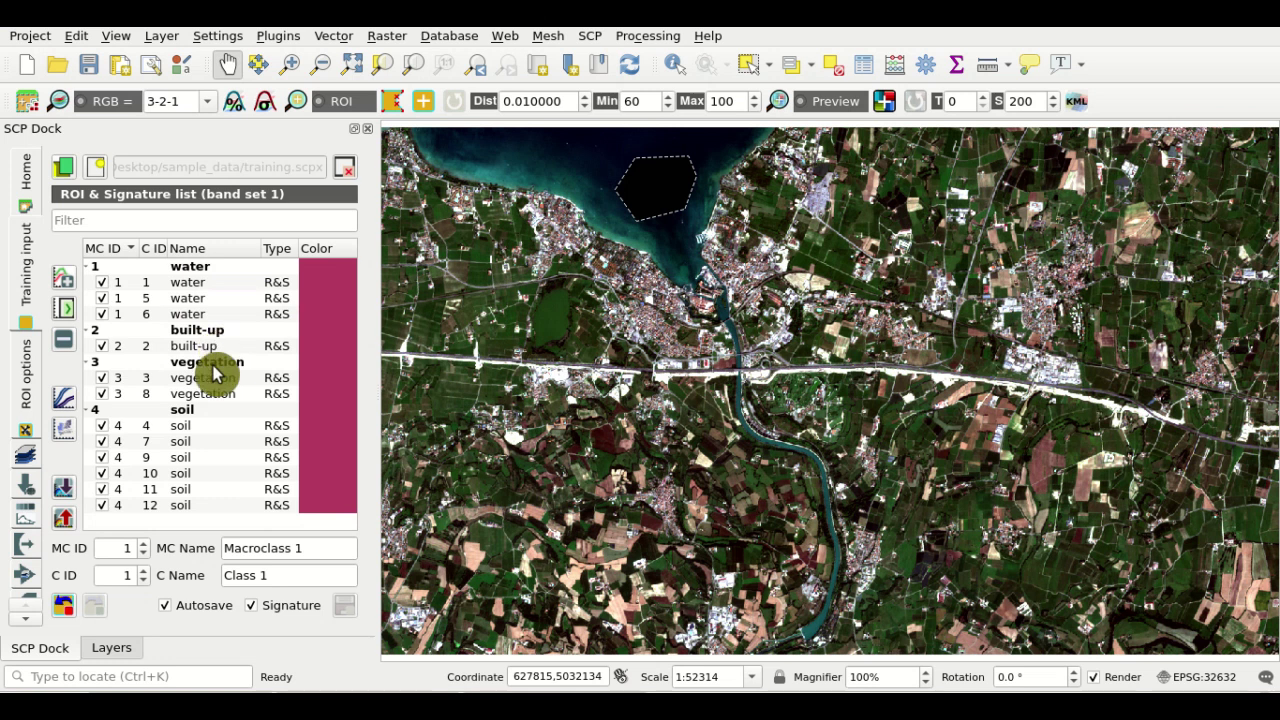
Color the water macroclass blue and the built-up macroclass red in the ROI & Signature list.
double_click(340, 272)
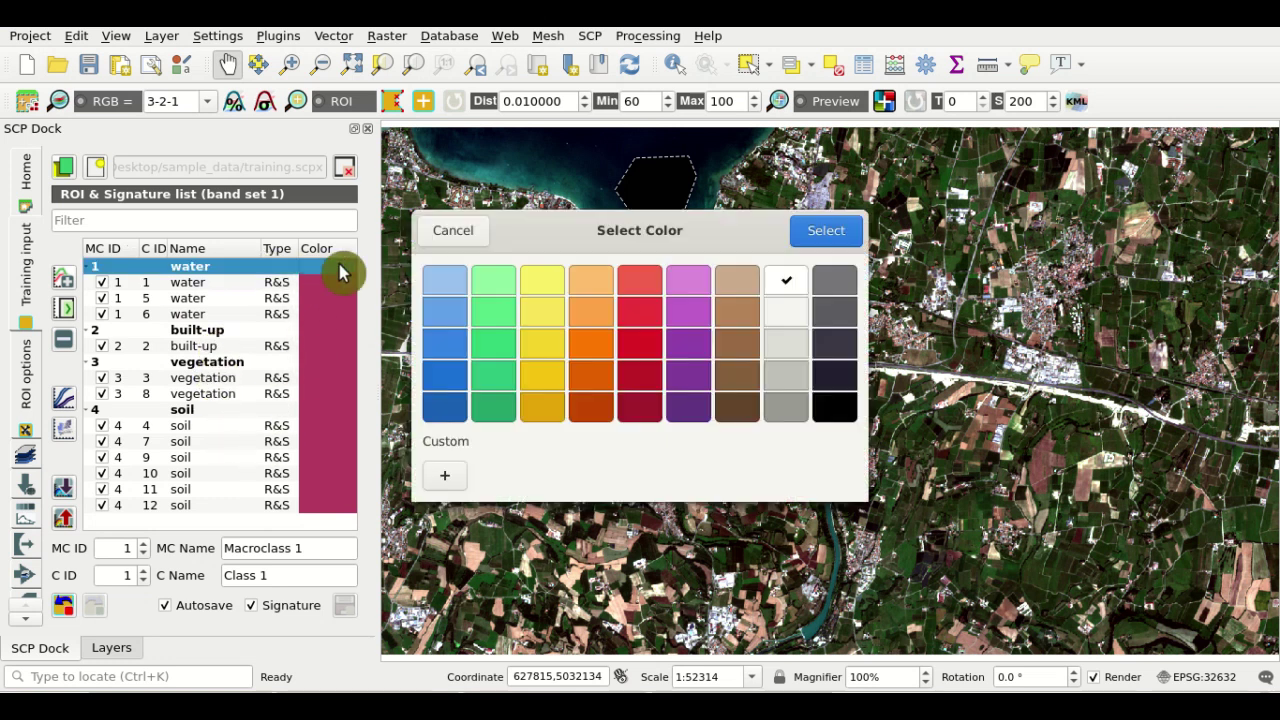
left_click(445, 375)
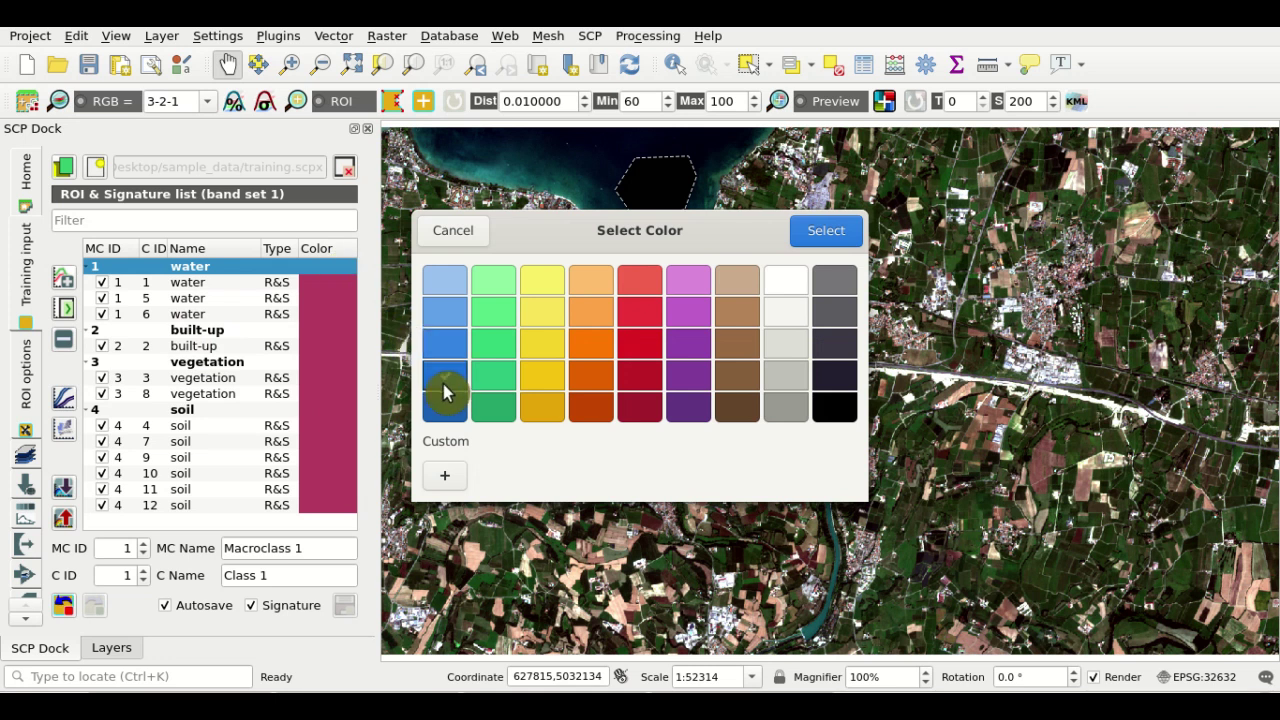
left_click(815, 233)
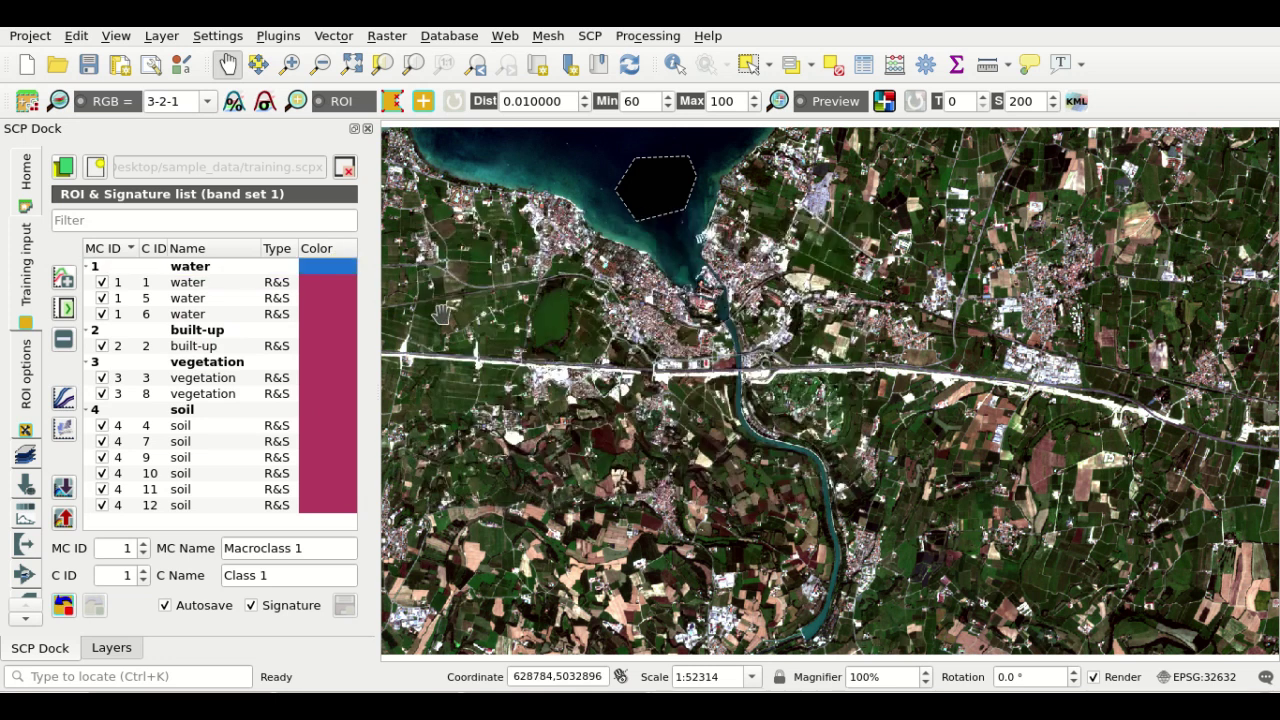
double_click(325, 333)
left_click(640, 344)
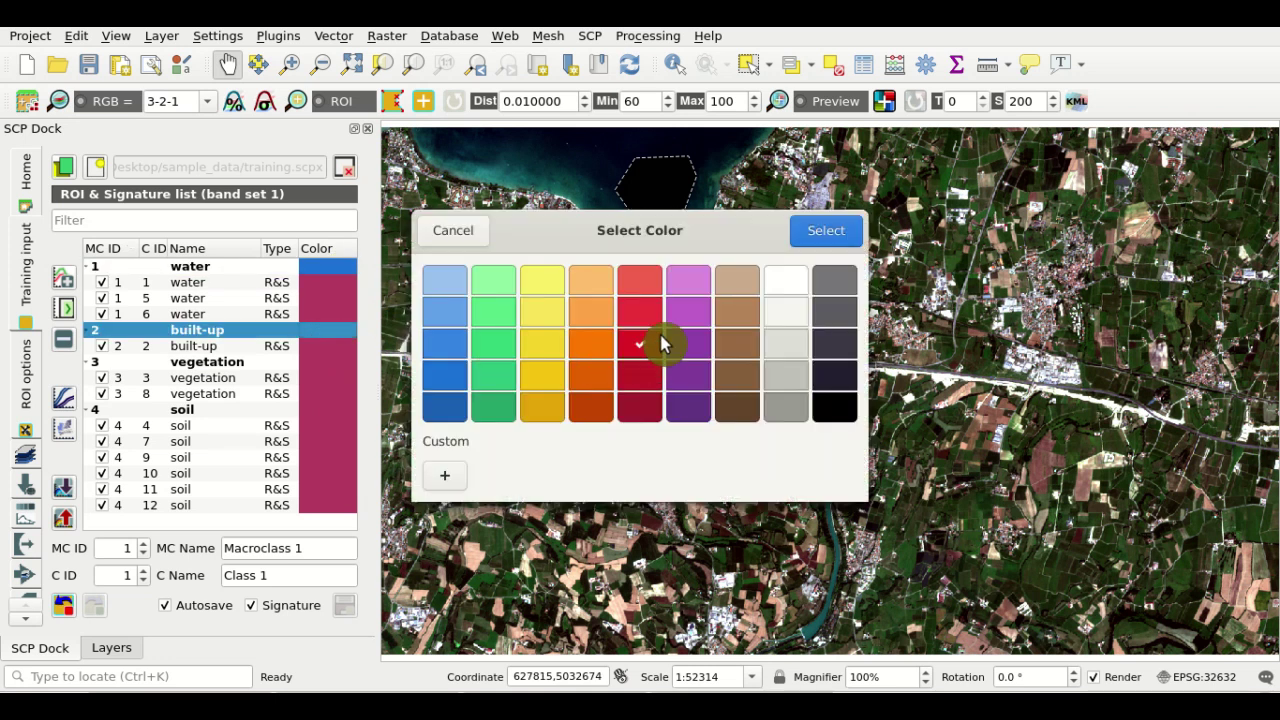
left_click(823, 238)
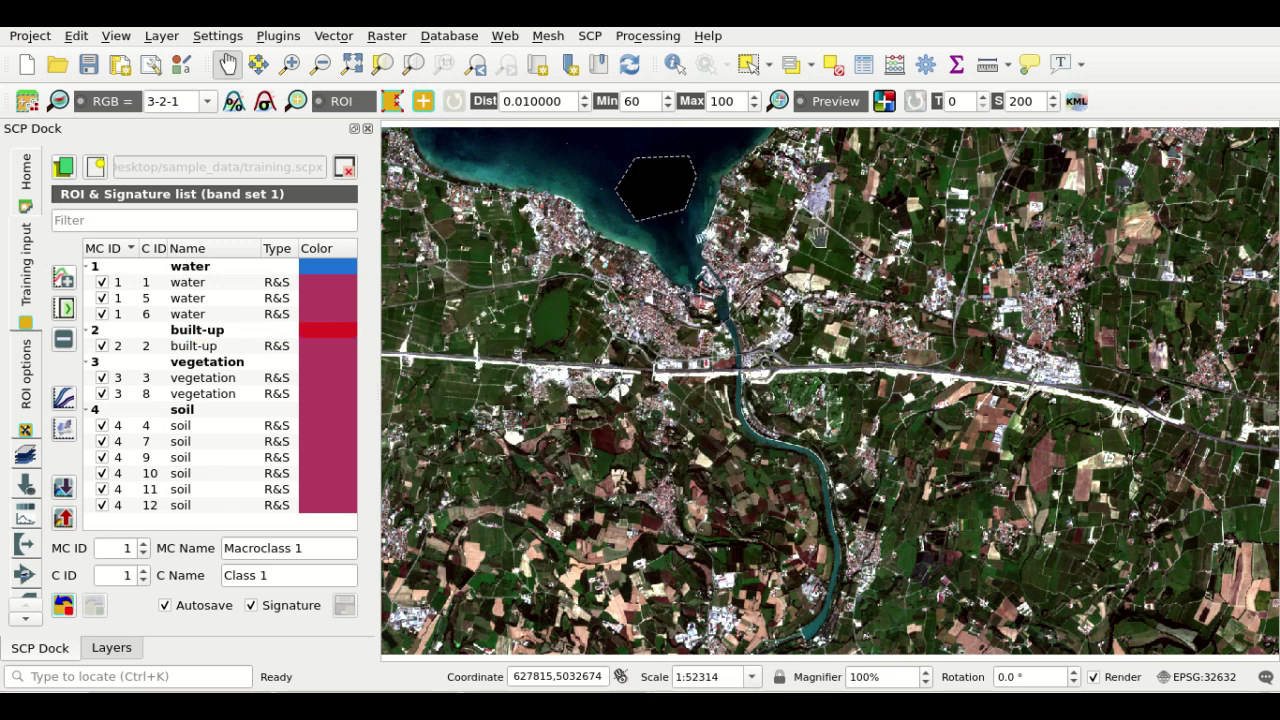
Color the vegetation macroclass green and the soil macroclass yellow in the ROI & Signature list.
double_click(322, 364)
left_click(497, 368)
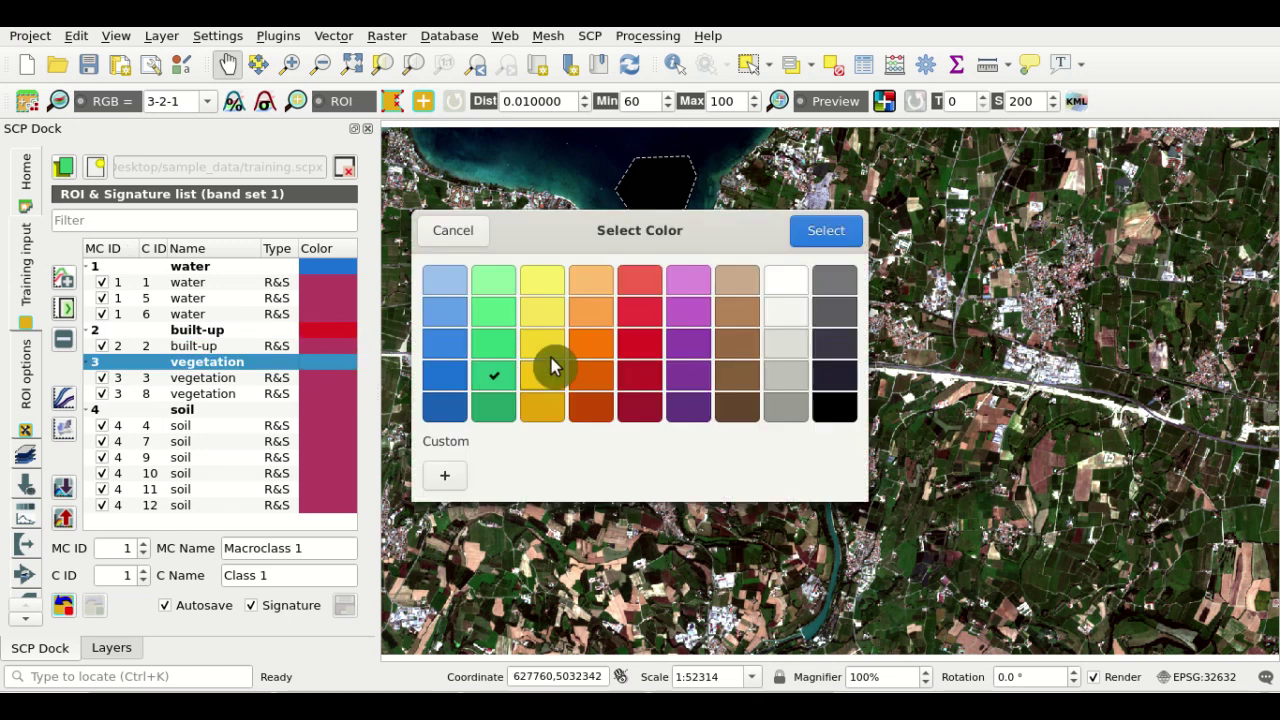
left_click(816, 240)
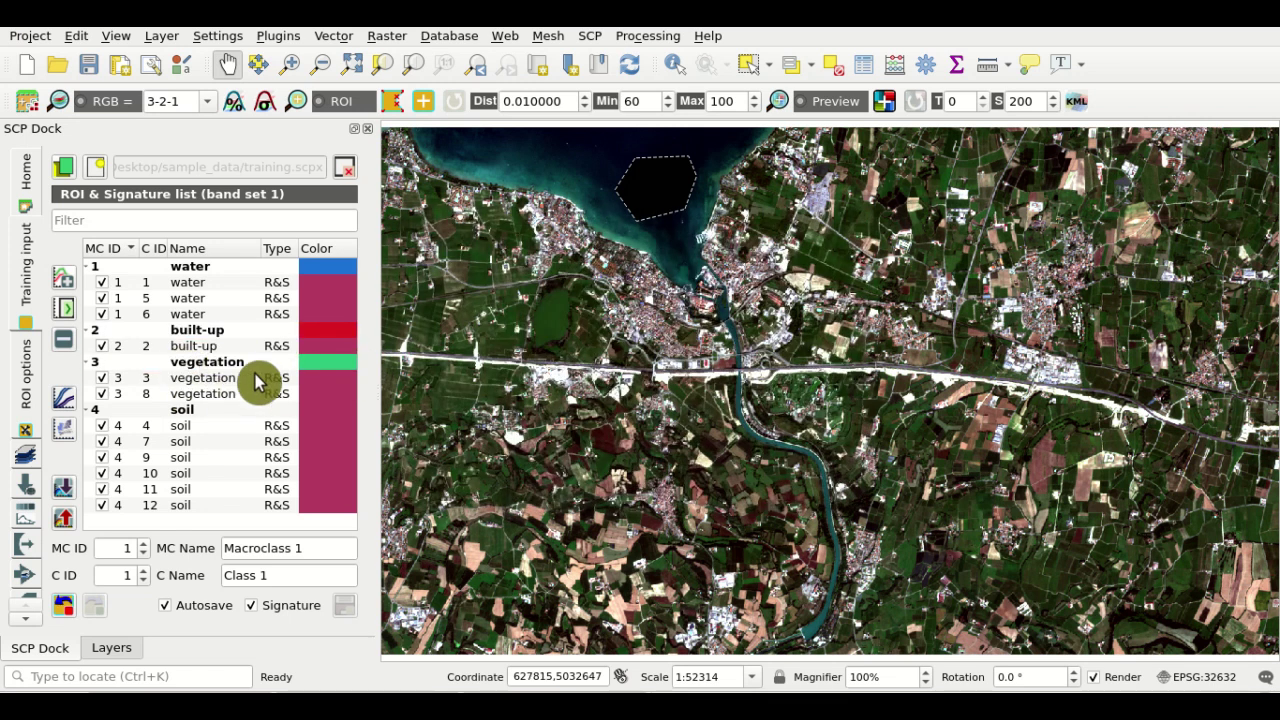
double_click(335, 418)
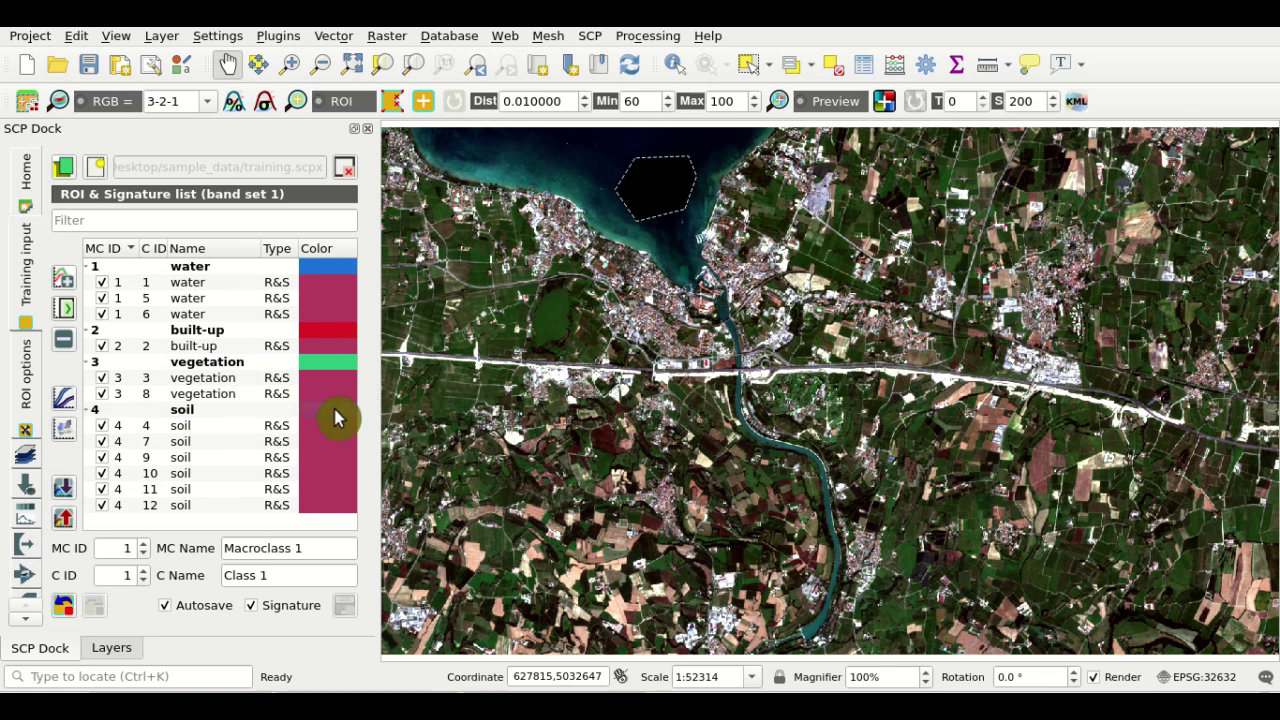
left_click(548, 343)
left_click(822, 236)
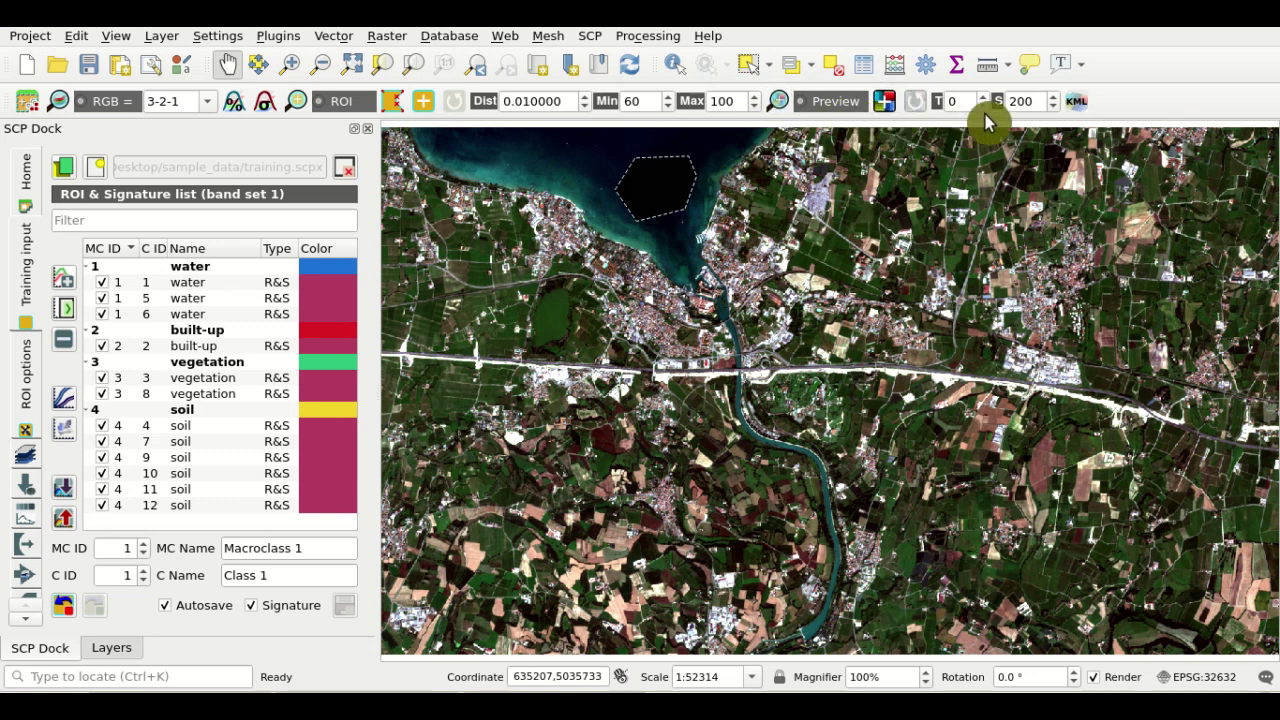
Open the Classification tool for band set 1 with Macroclass ID training and select the Random Forest algorithm.
left_click(602, 38)
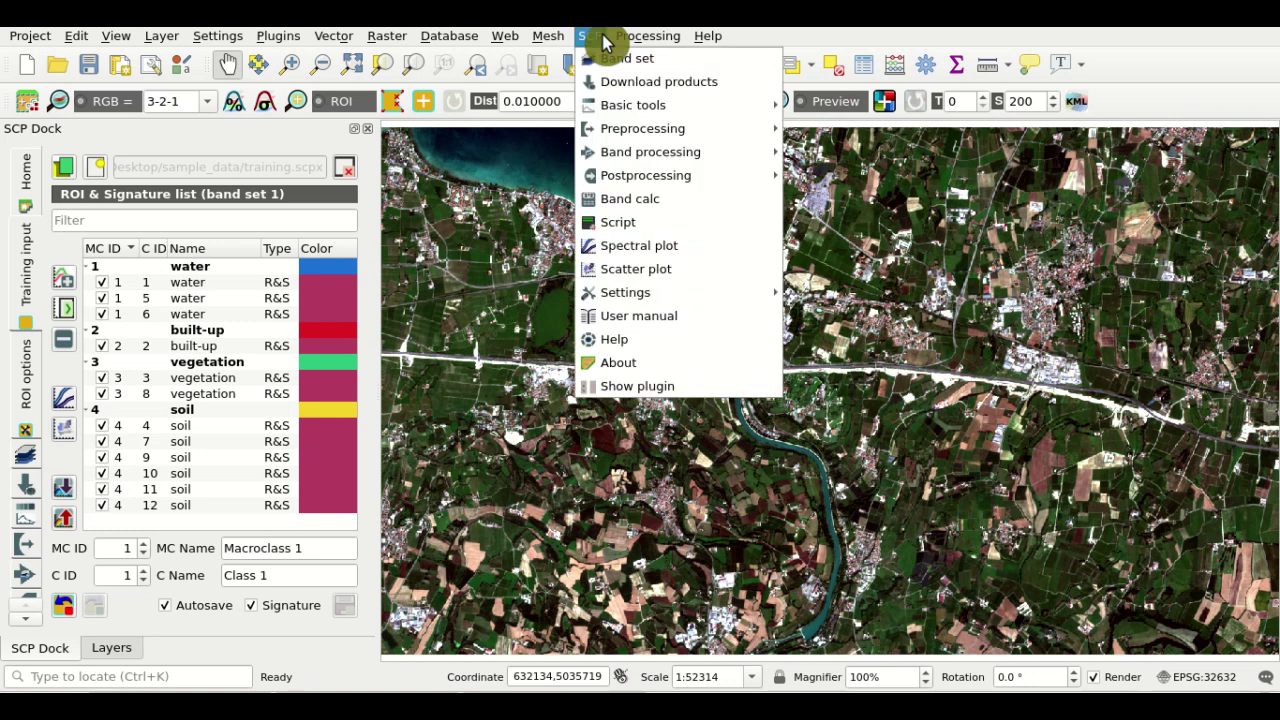
mouse_move(634, 154)
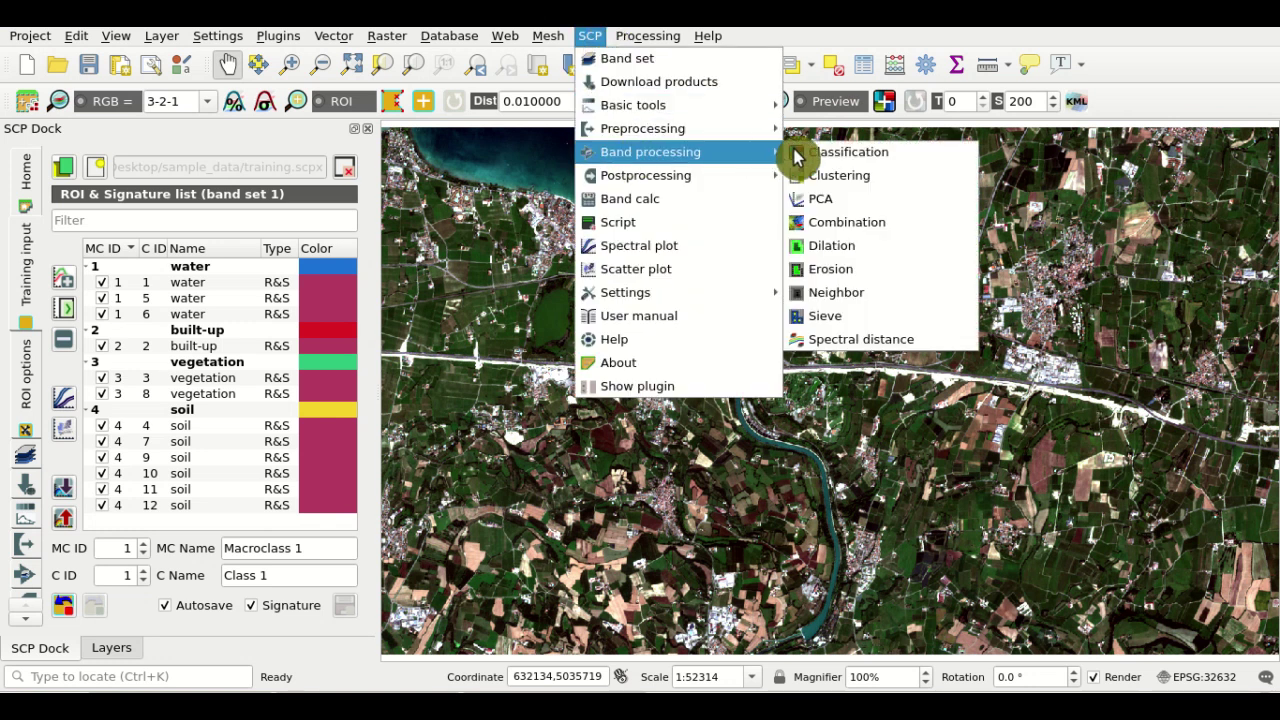
left_click(945, 158)
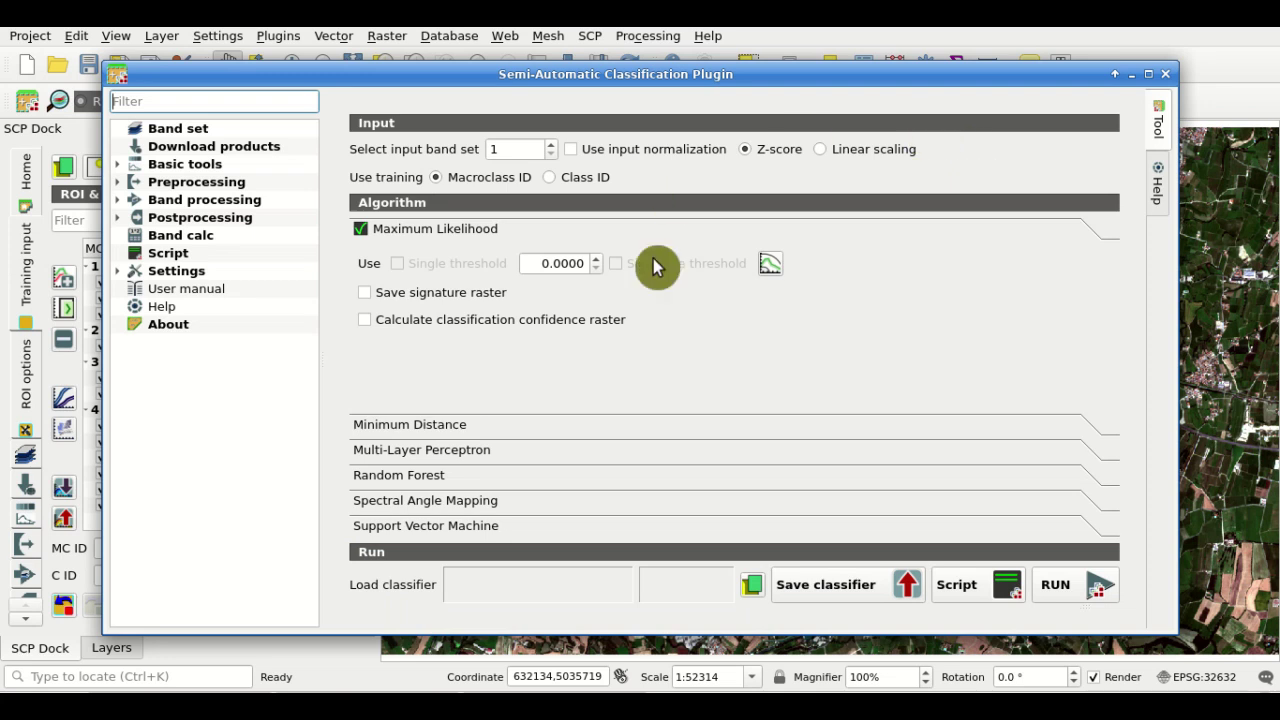
left_click(265, 203)
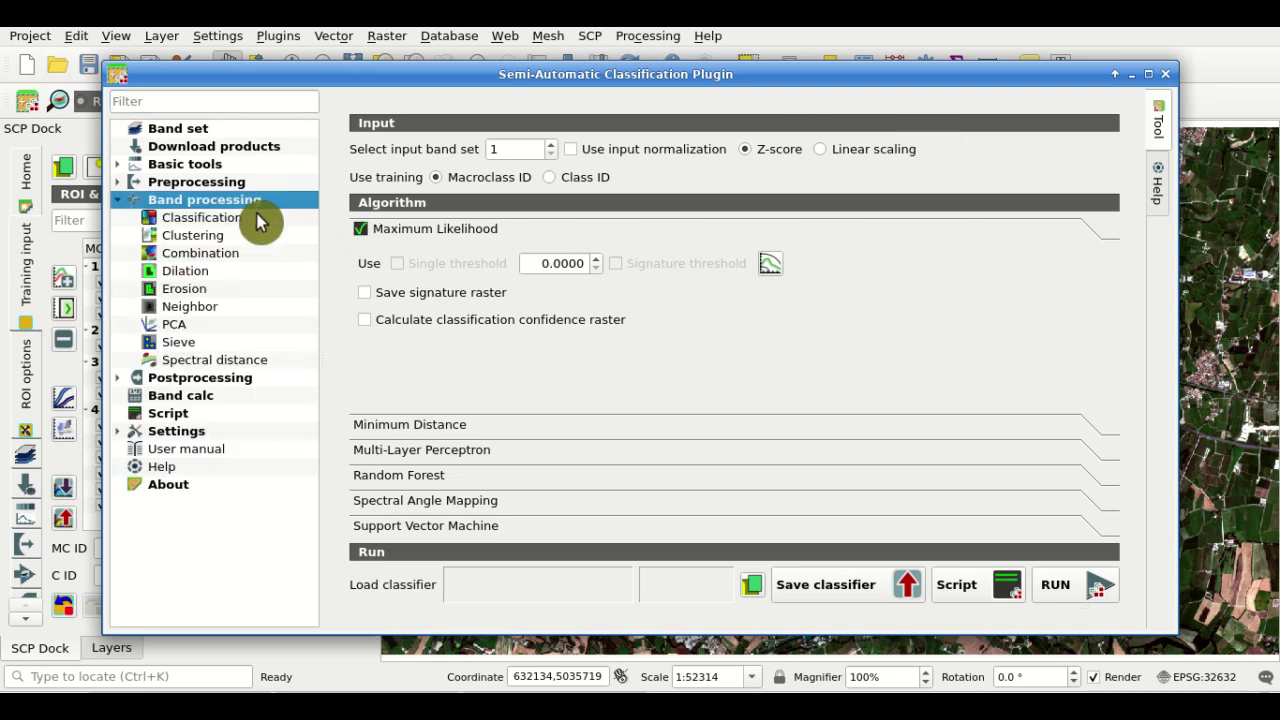
left_click(218, 219)
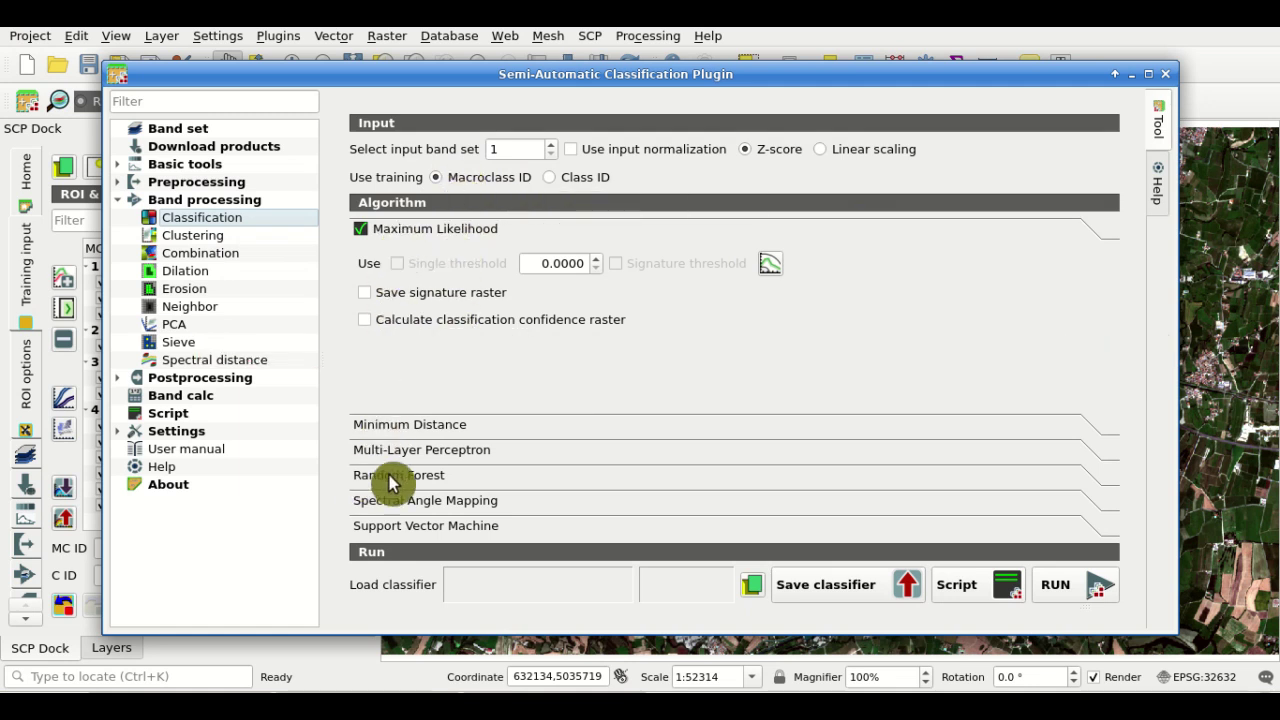
left_click(533, 479)
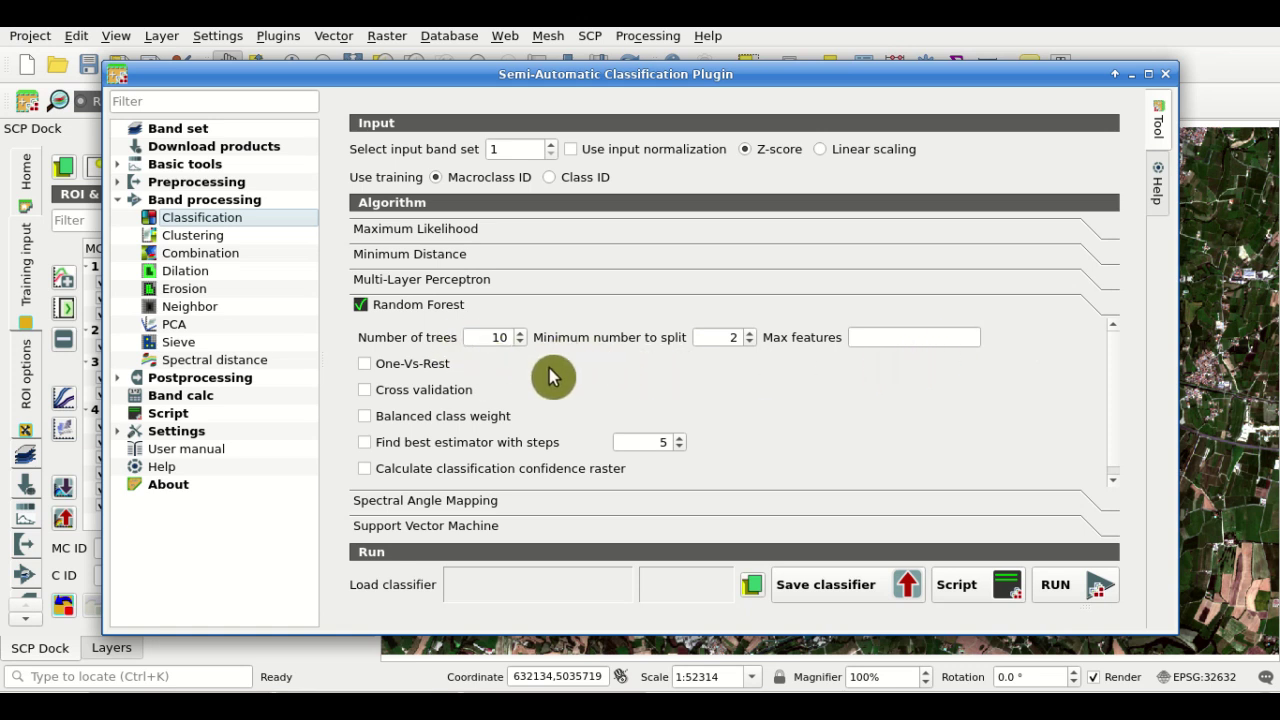
double_click(486, 337)
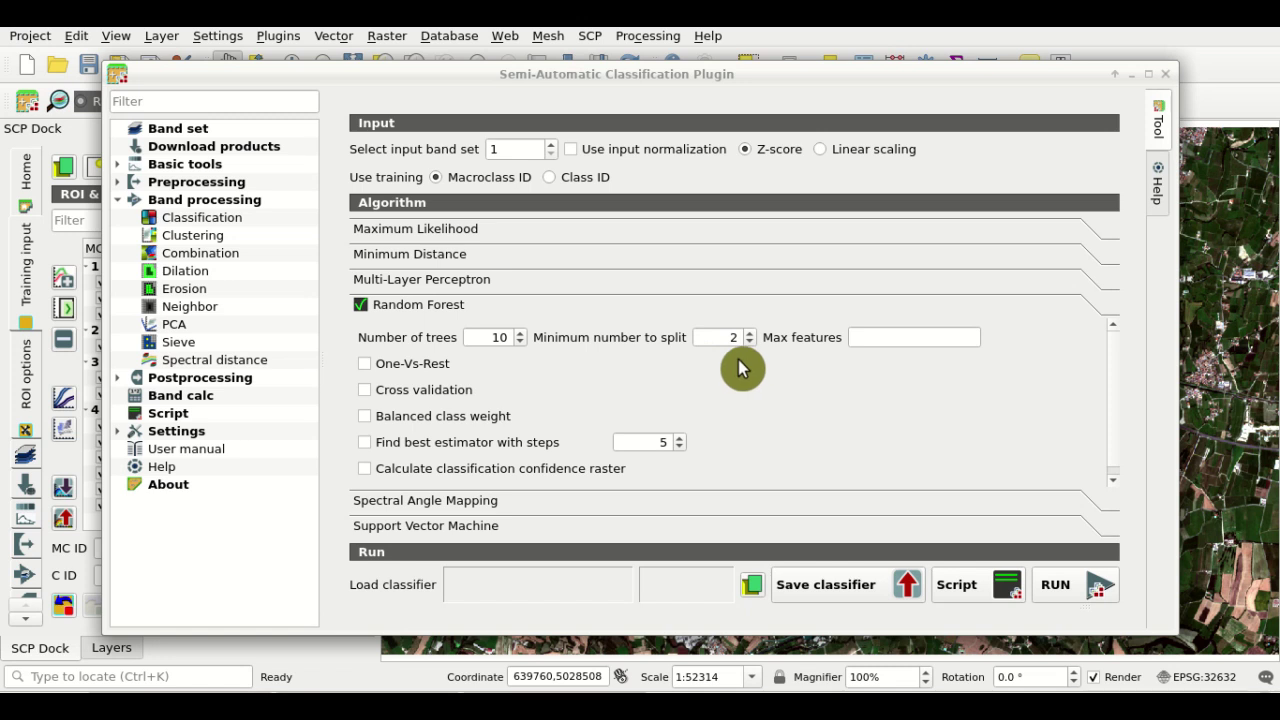
left_click(863, 339)
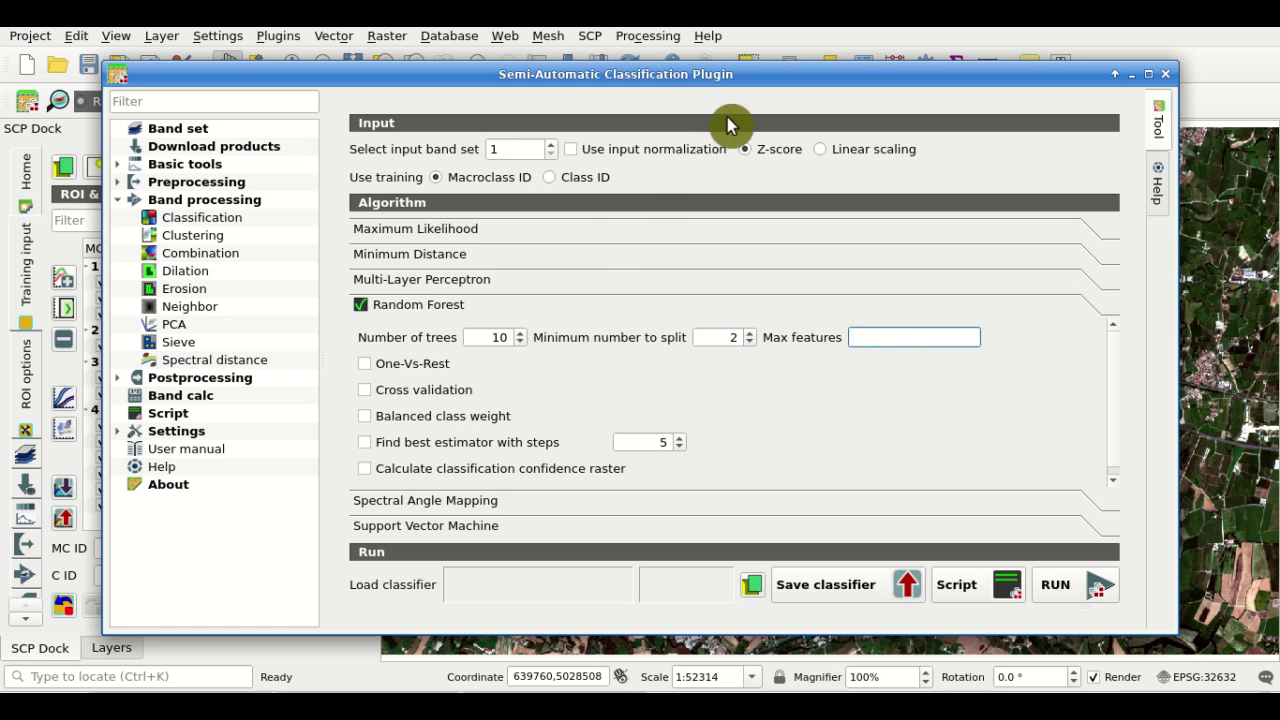
Generate a classification preview over the town on the southwestern lakeshore and zoom the map to it.
left_click(797, 55)
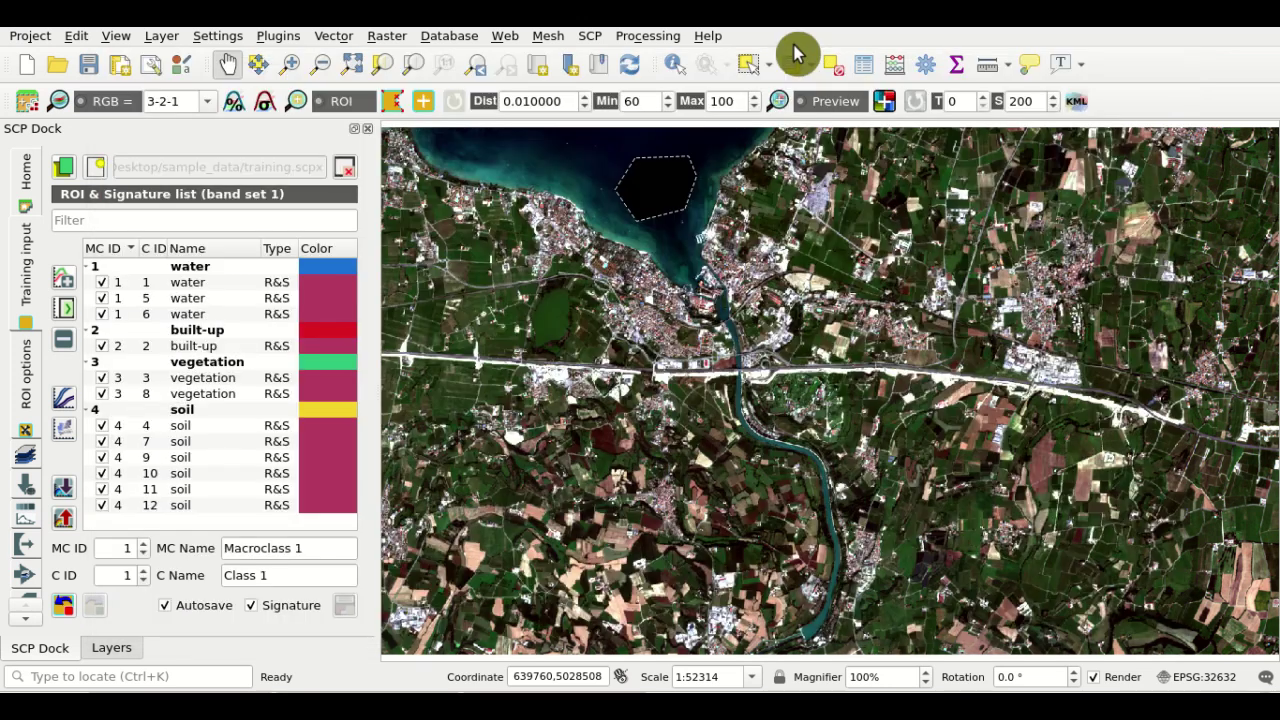
left_click(891, 109)
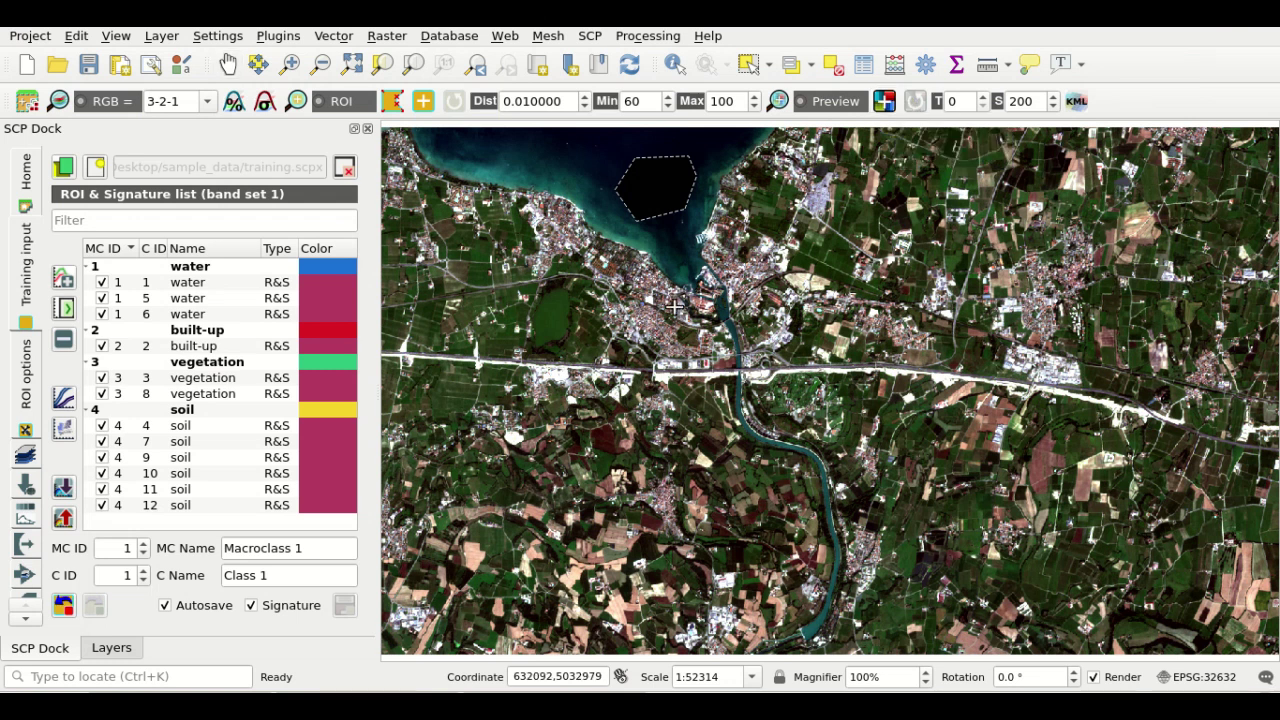
left_click(582, 216)
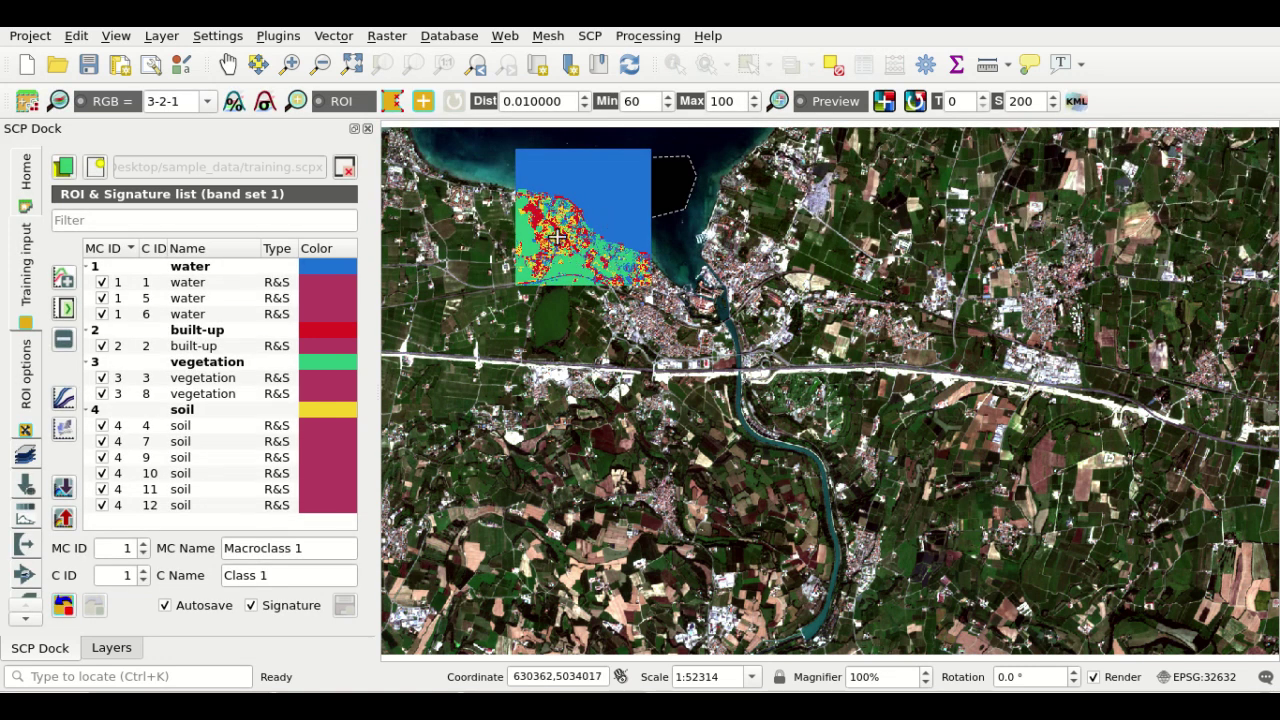
left_click(778, 101)
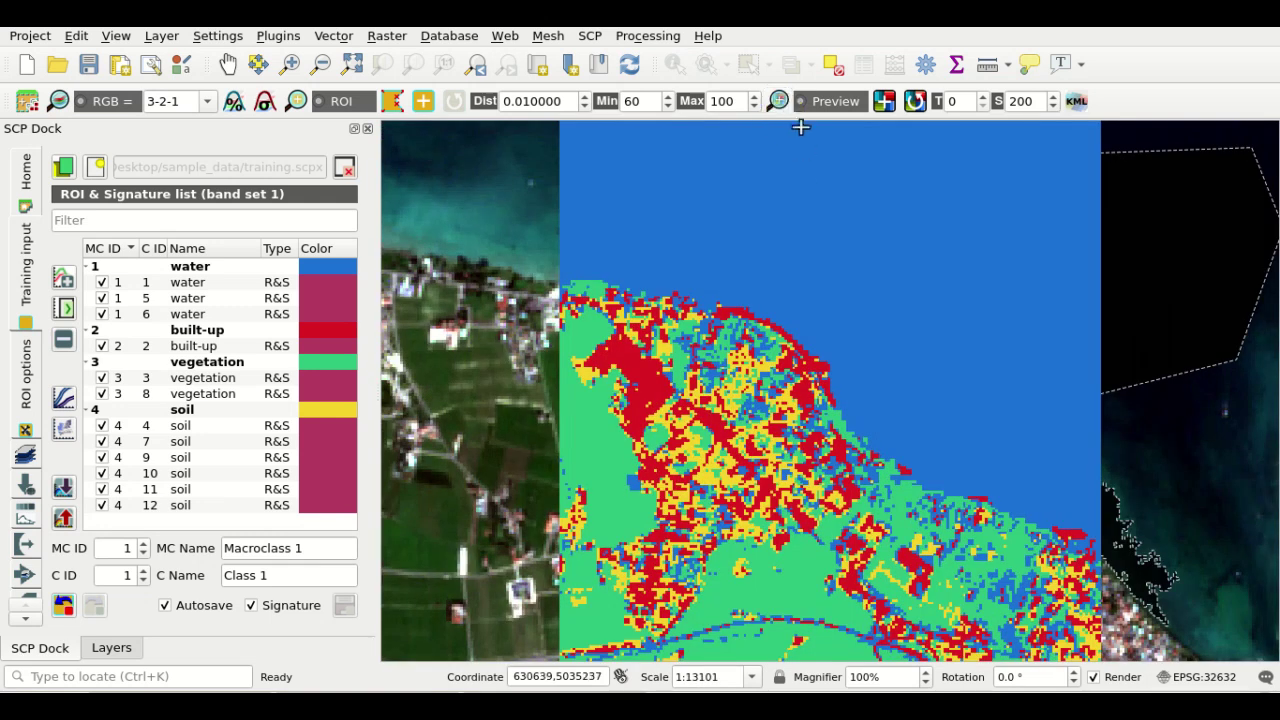
Toggle the lakeshore classification preview on and off to compare it with the underlying satellite image.
left_click(813, 104)
left_click(812, 105)
left_click(813, 104)
left_click(813, 104)
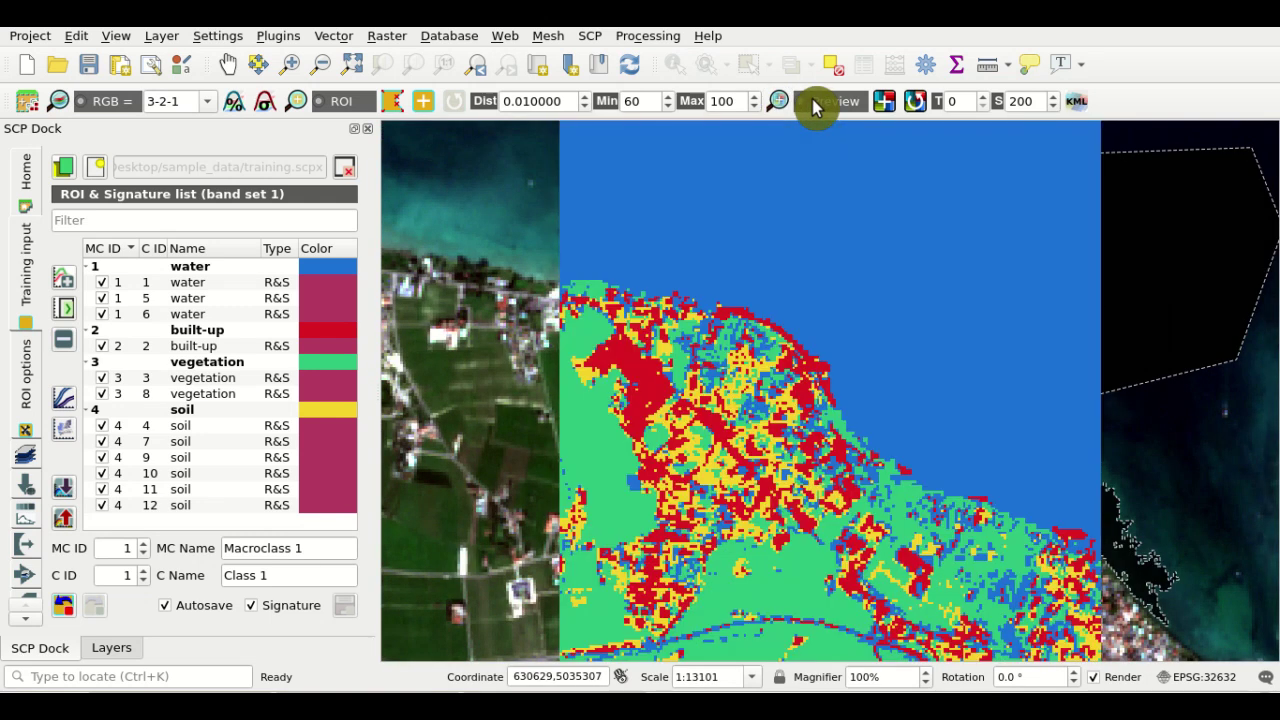
left_click(813, 104)
left_click(813, 104)
left_click(813, 104)
left_click(813, 104)
left_click(813, 101)
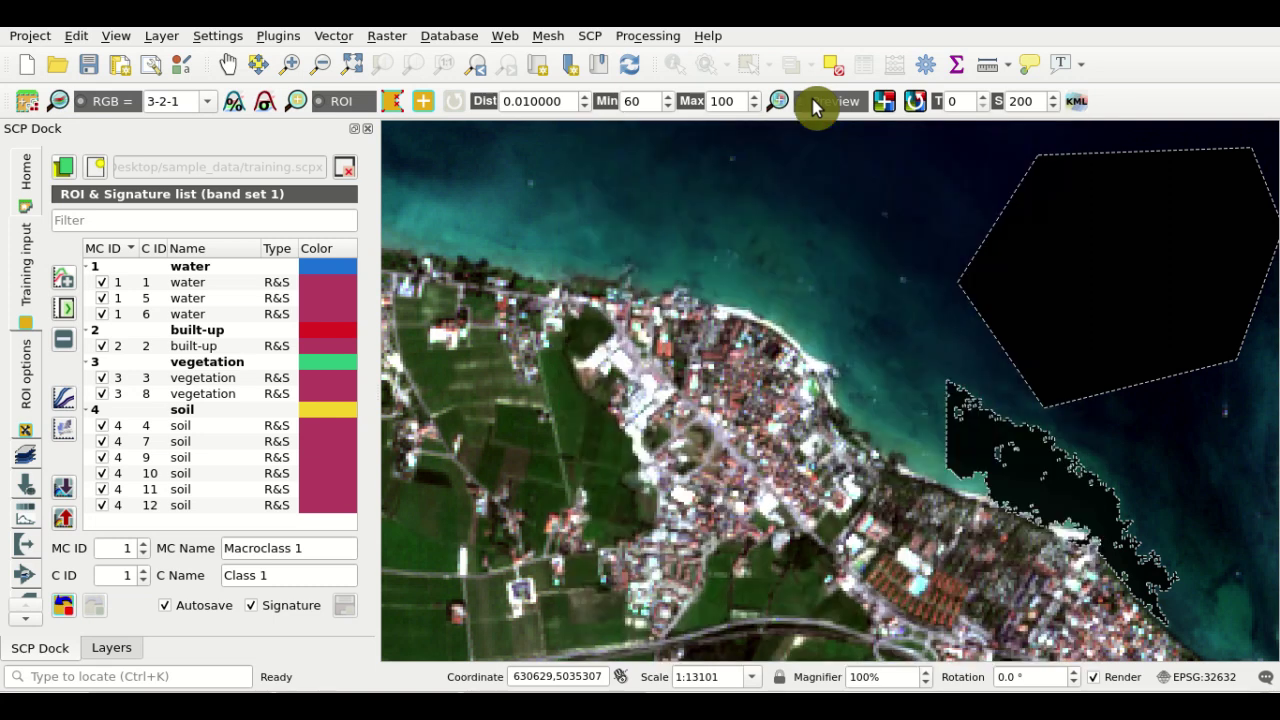
left_click(813, 101)
scroll(975, 567, "down", 2)
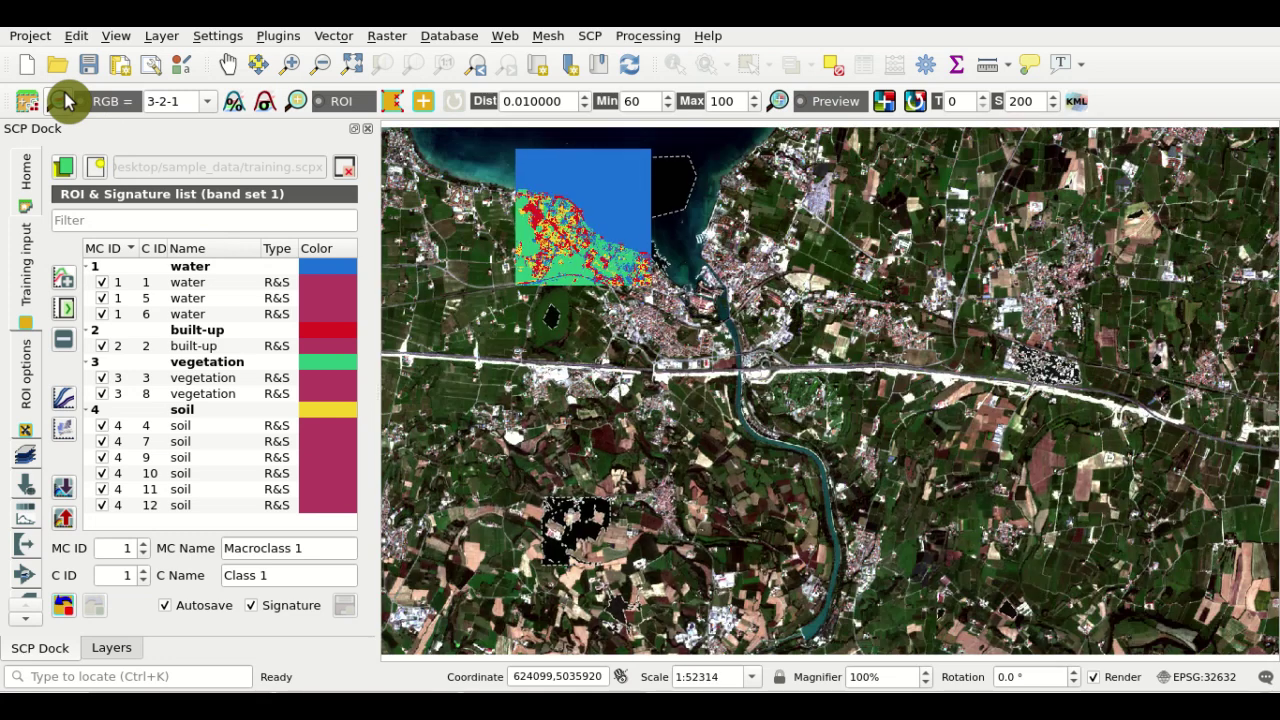
left_click(62, 101)
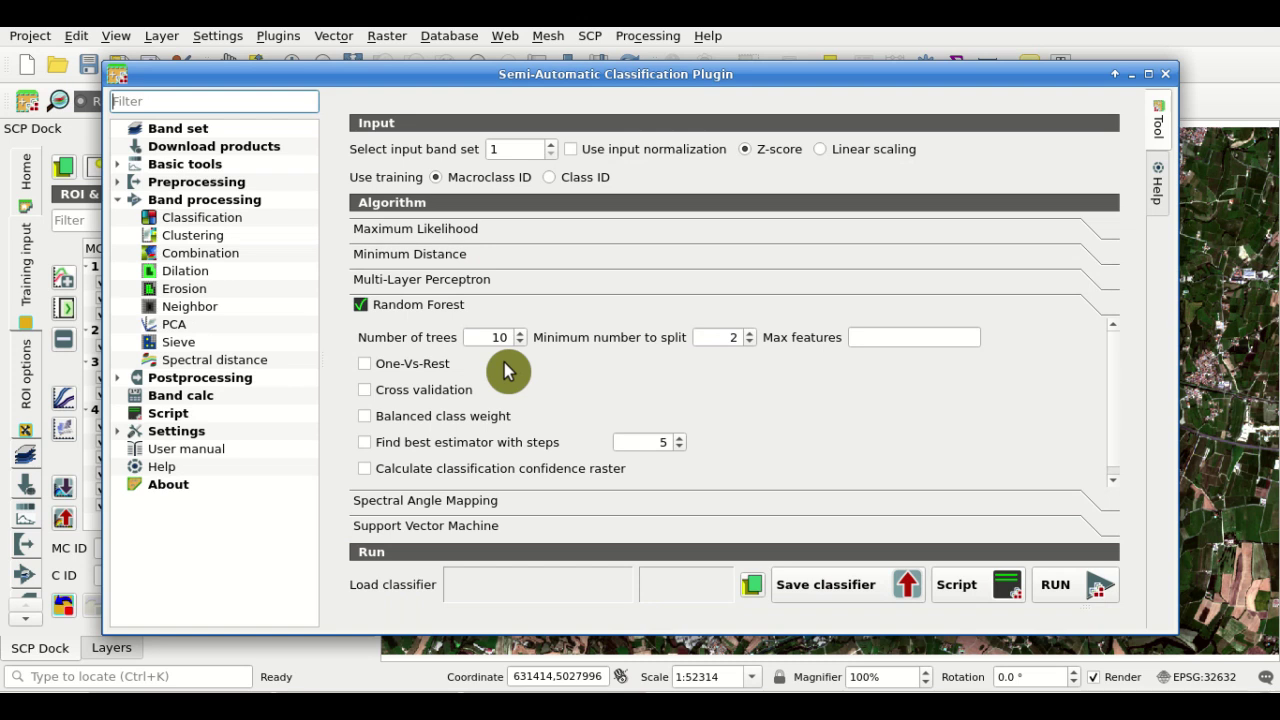
left_click(502, 337)
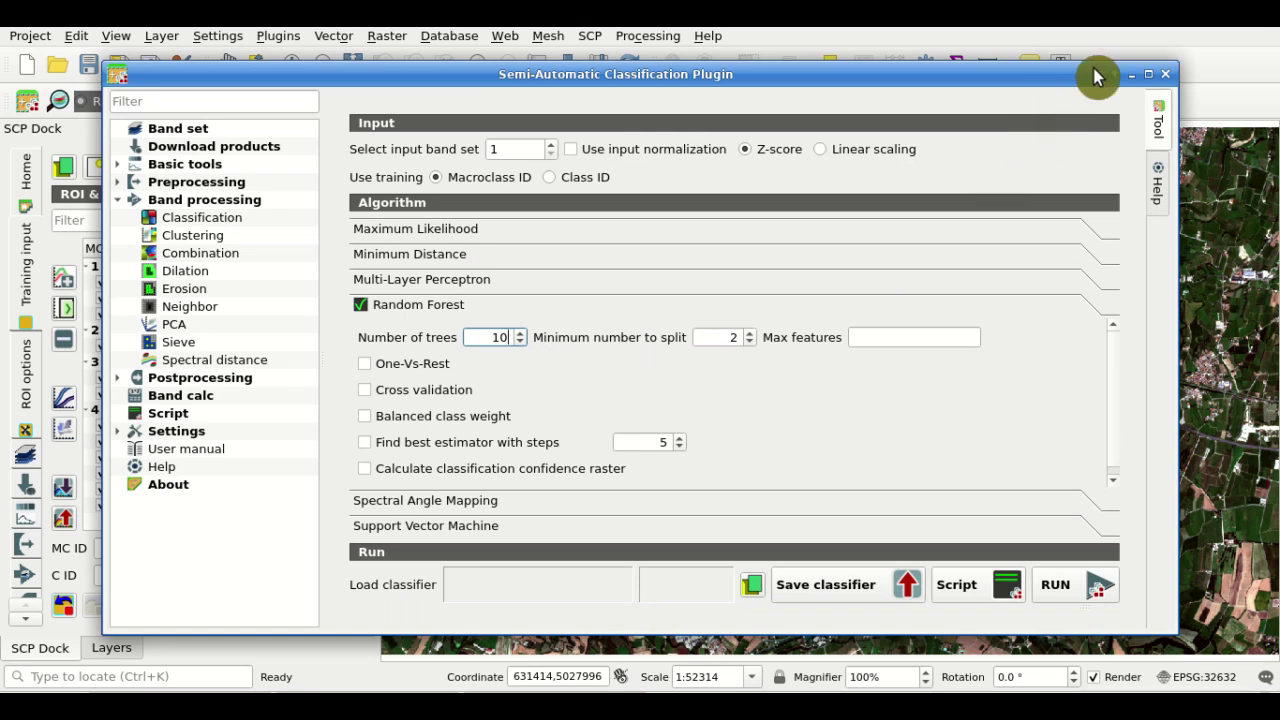
left_click(1164, 74)
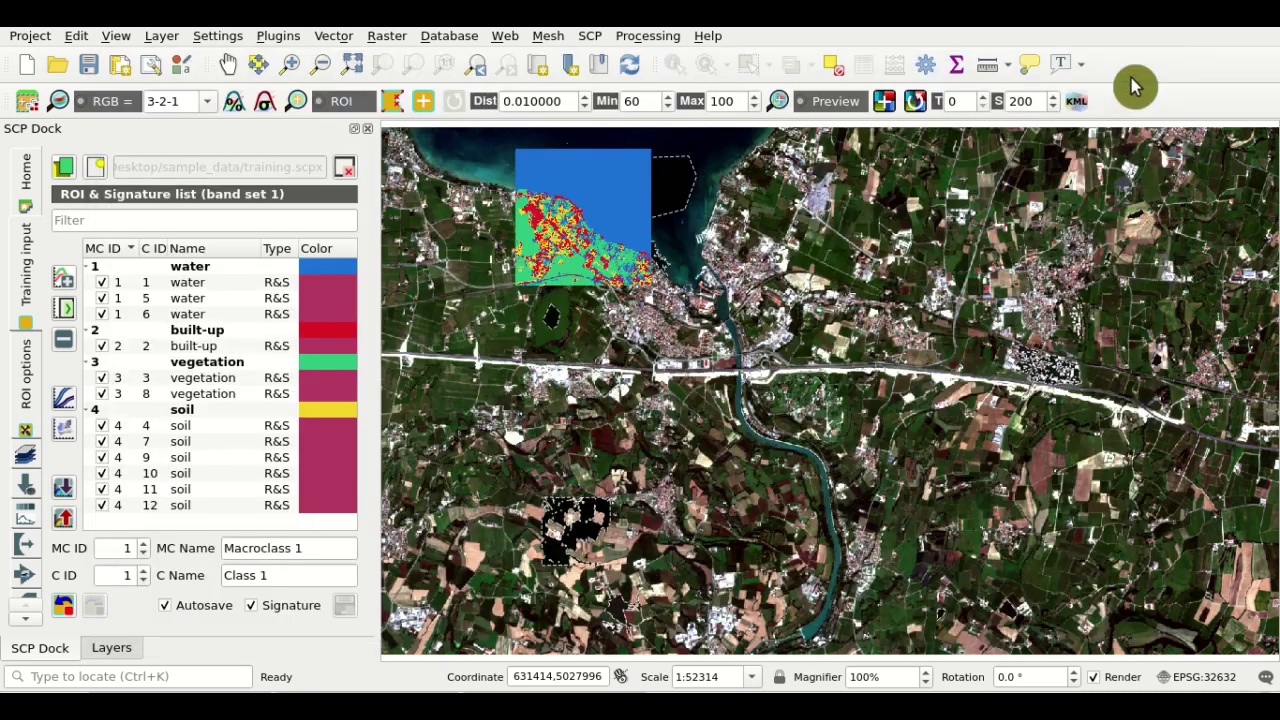
Generate classification previews at the river's motorway crossing, in the fields west of it, and beside the river bend farther south.
left_click(884, 108)
left_click(748, 375)
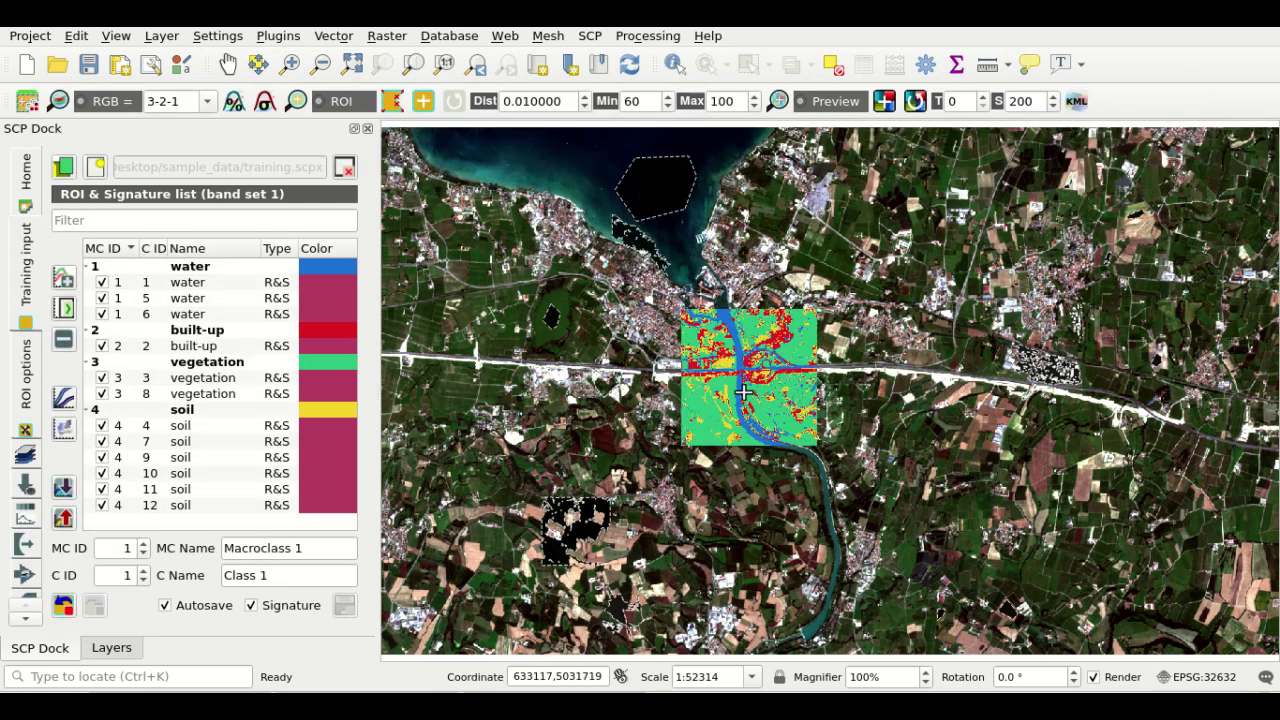
left_click(606, 399)
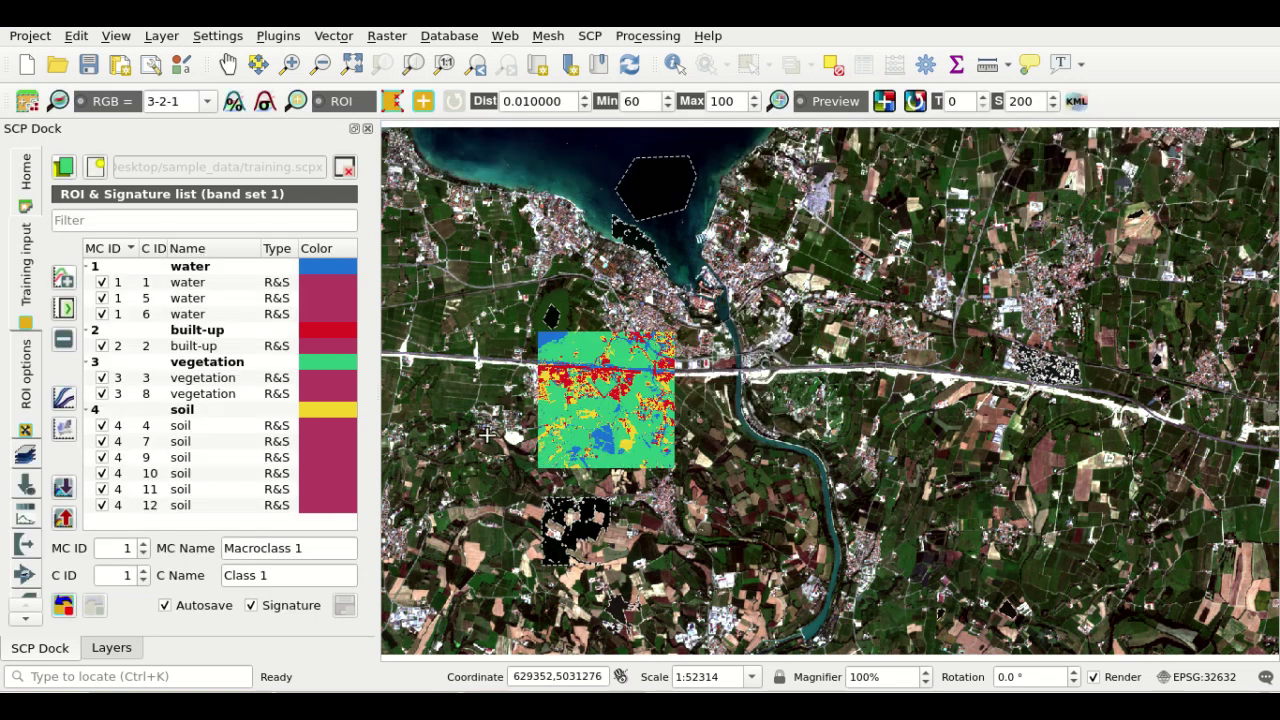
left_click(742, 489)
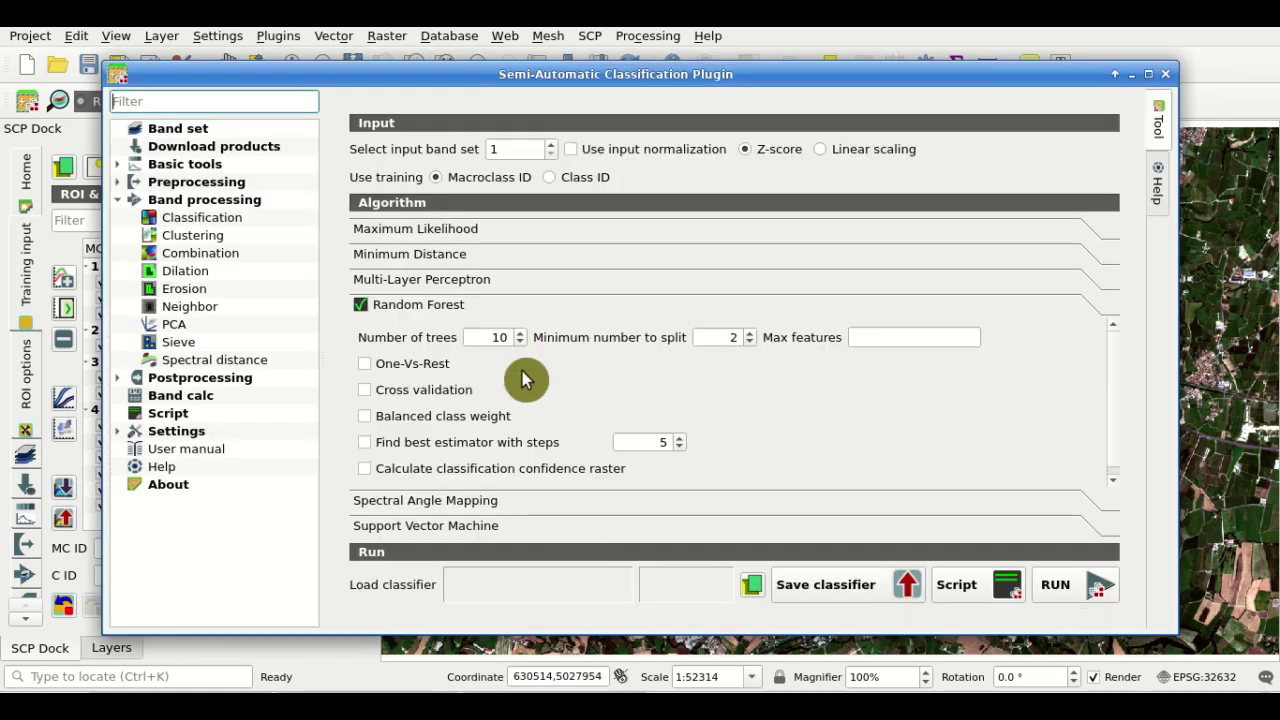
Set the number of trees for the Random Forest classification to 100.
left_click(503, 337)
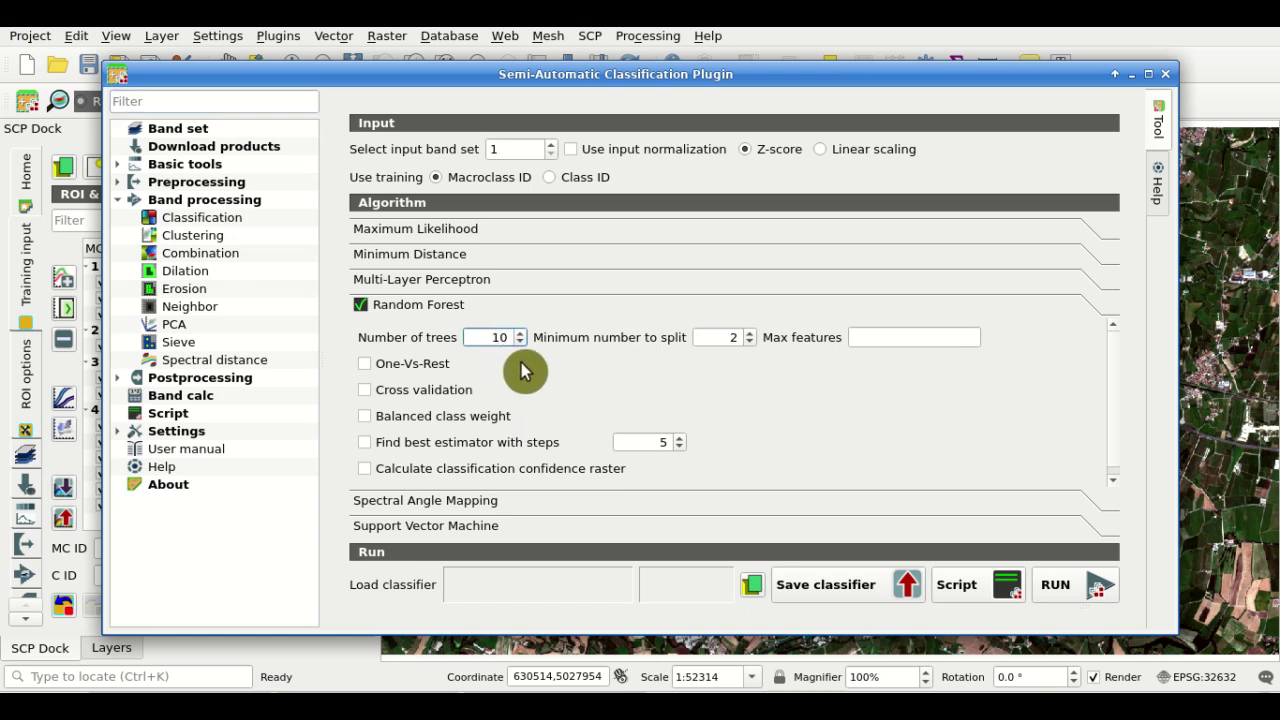
left_click(532, 375)
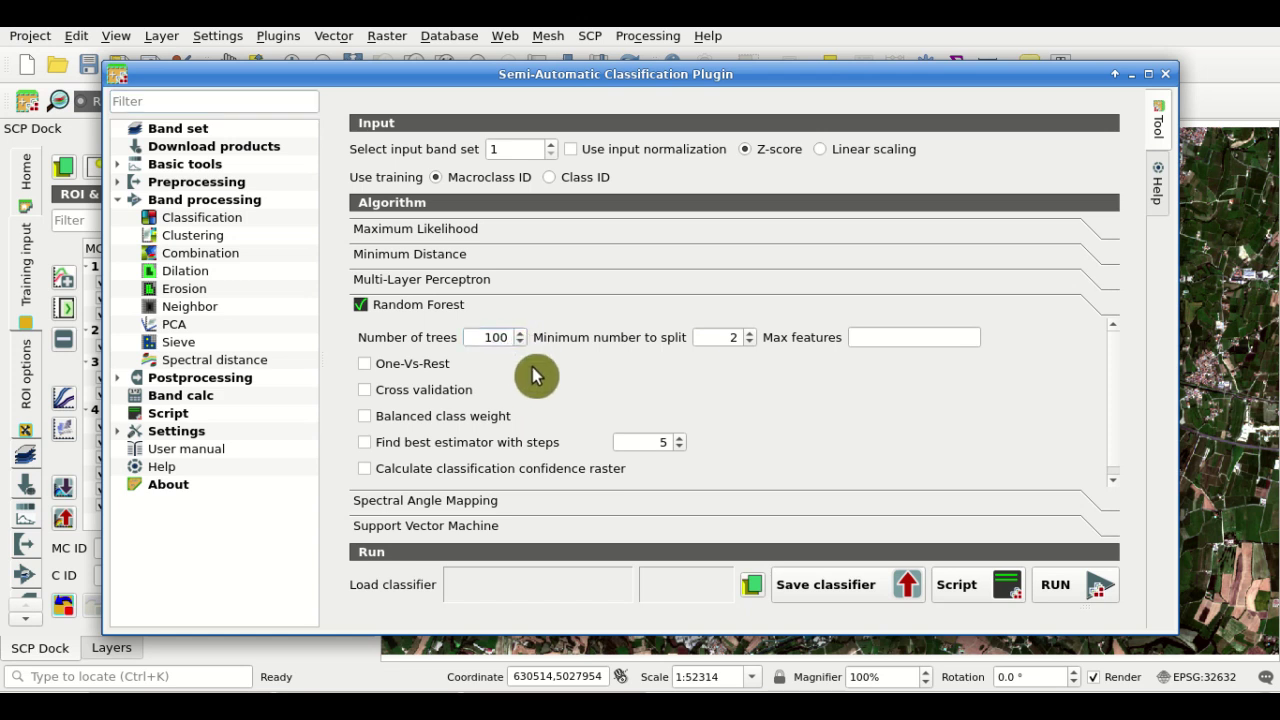
left_click(1210, 106)
Generate new classification previews over the lake outlet and over the area east of the river around the motorway.
left_click(886, 104)
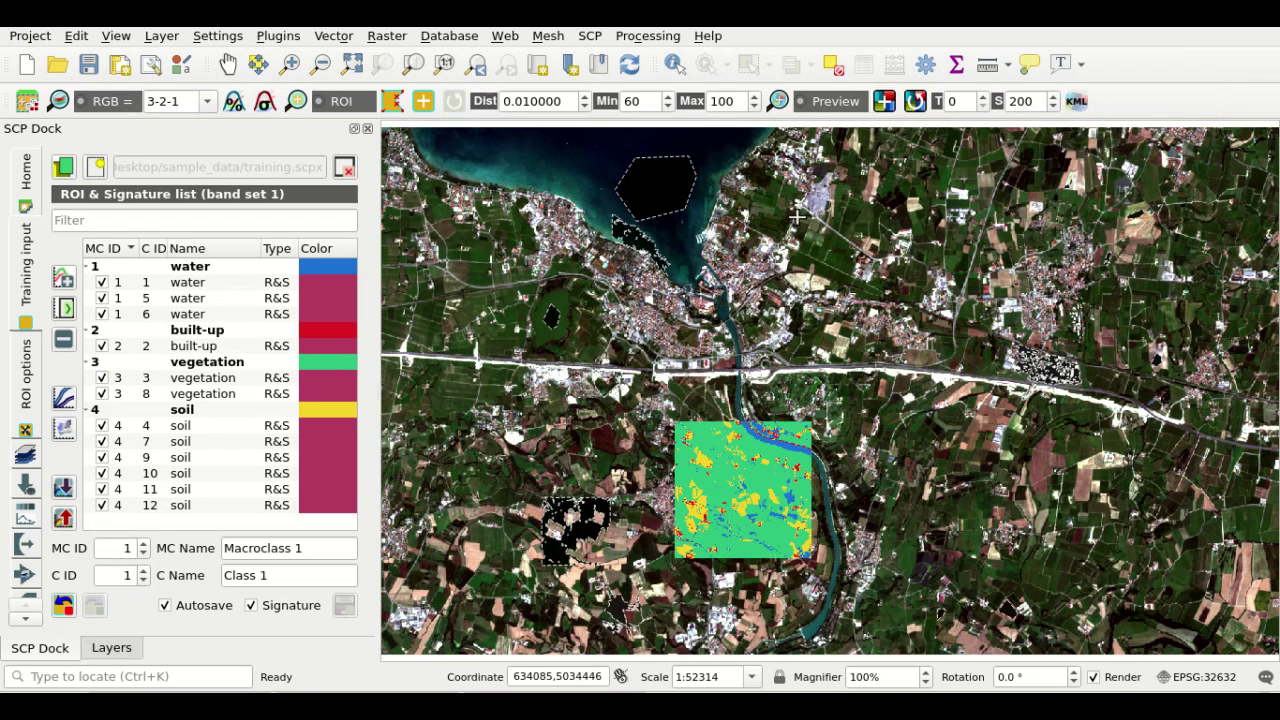
left_click(703, 293)
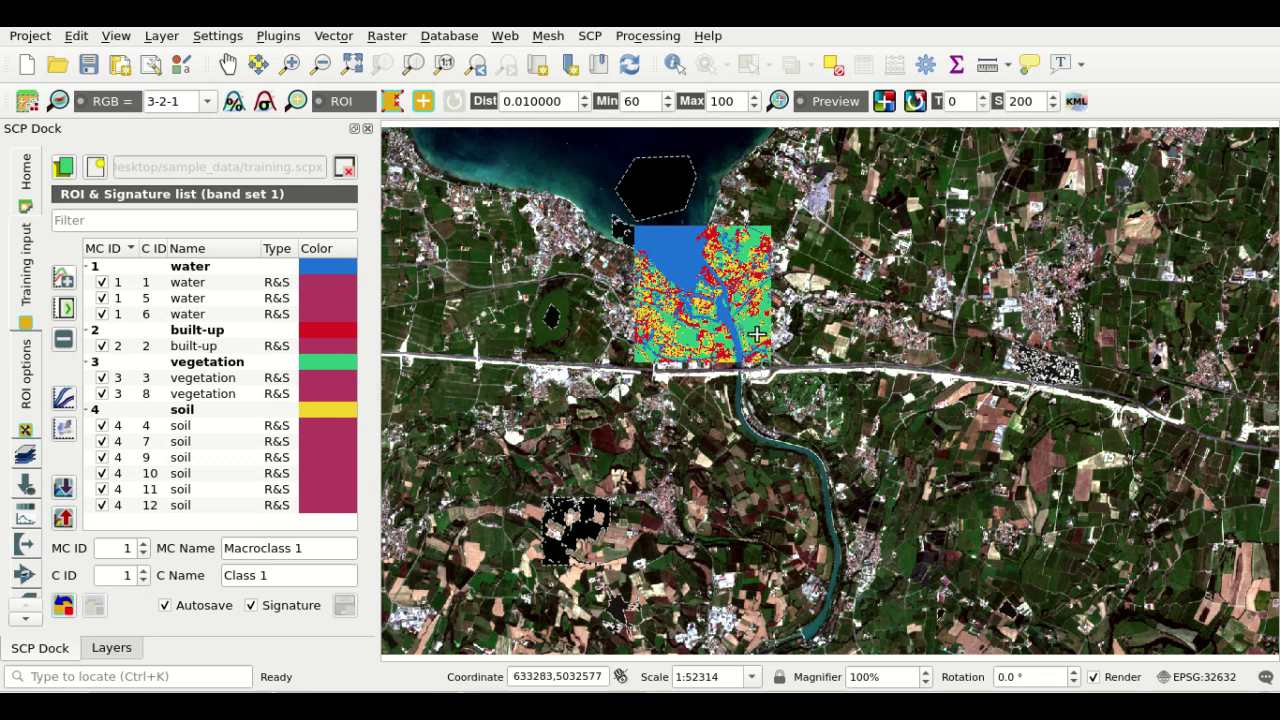
scroll(745, 323, "up", 1)
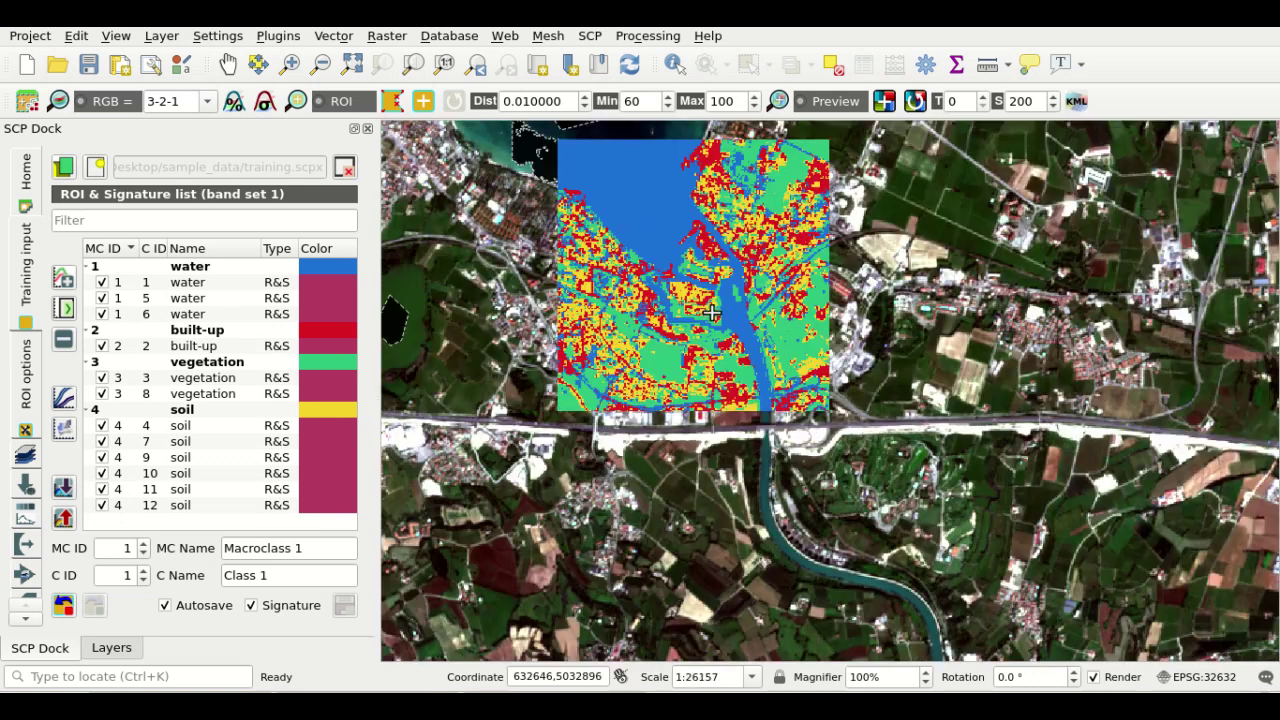
left_click(879, 463)
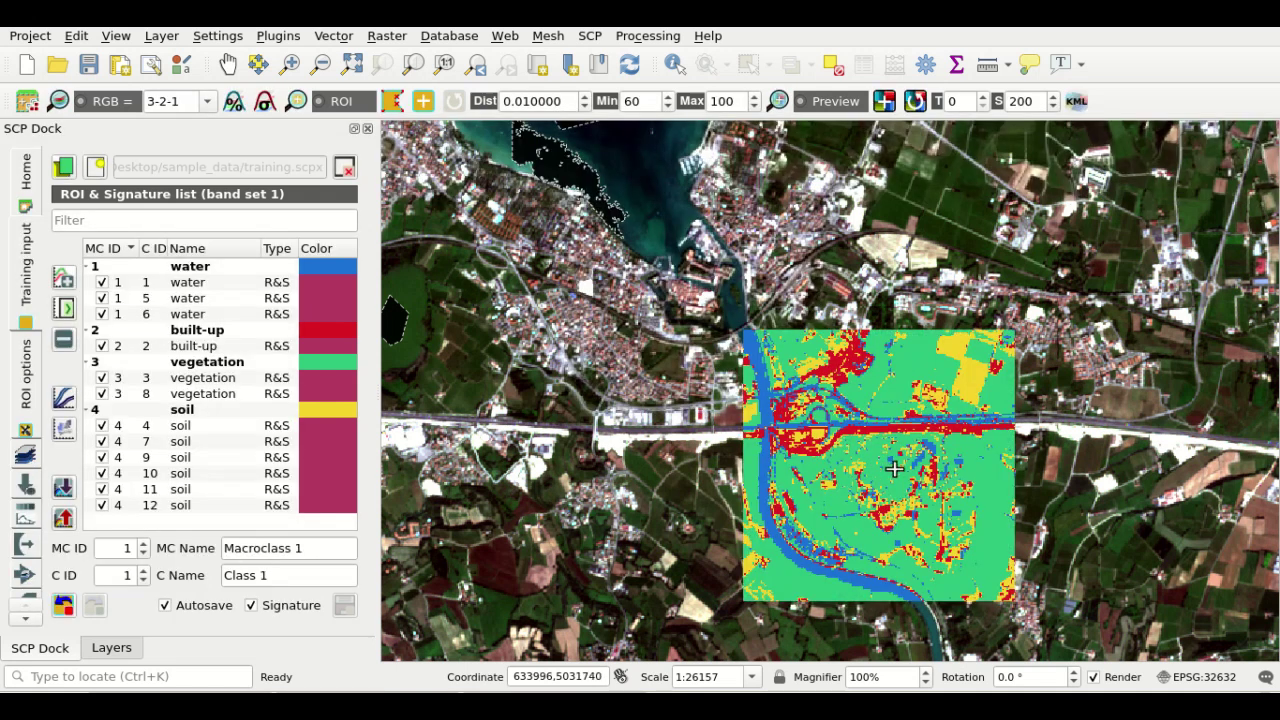
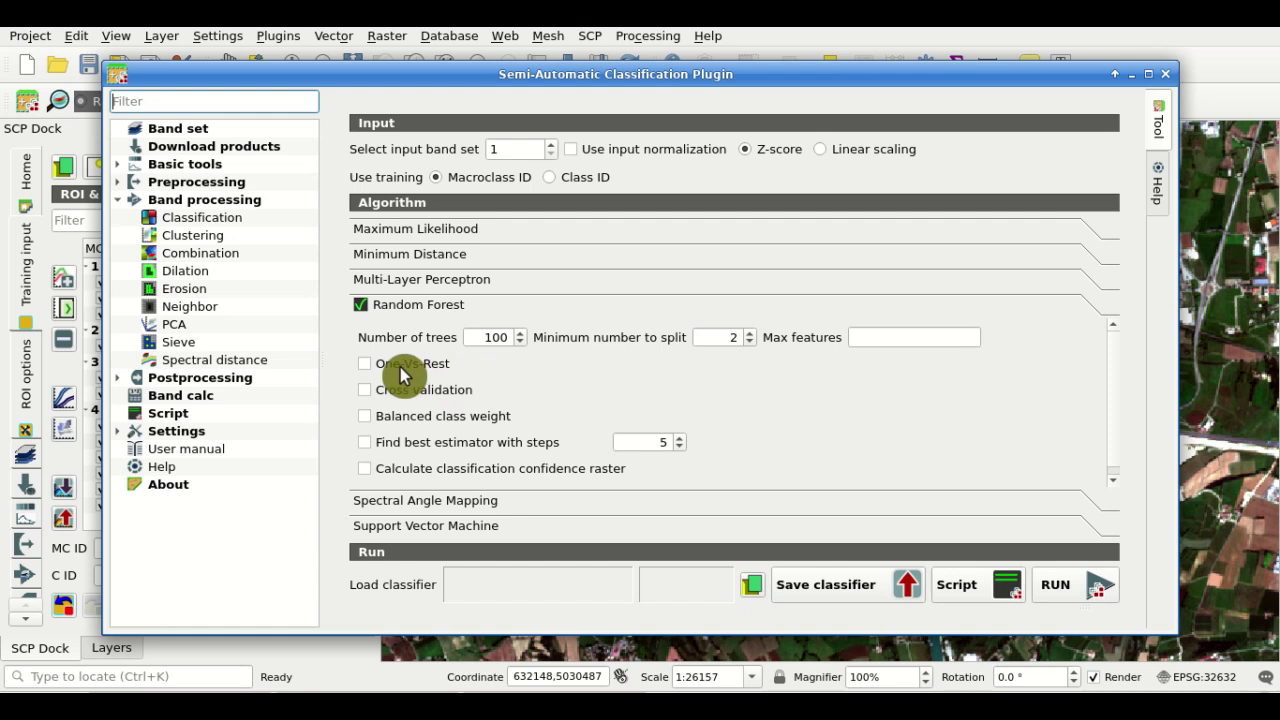
Enable One-Vs-Rest for Random Forest and recalculate the current classification preview.
left_click(401, 370)
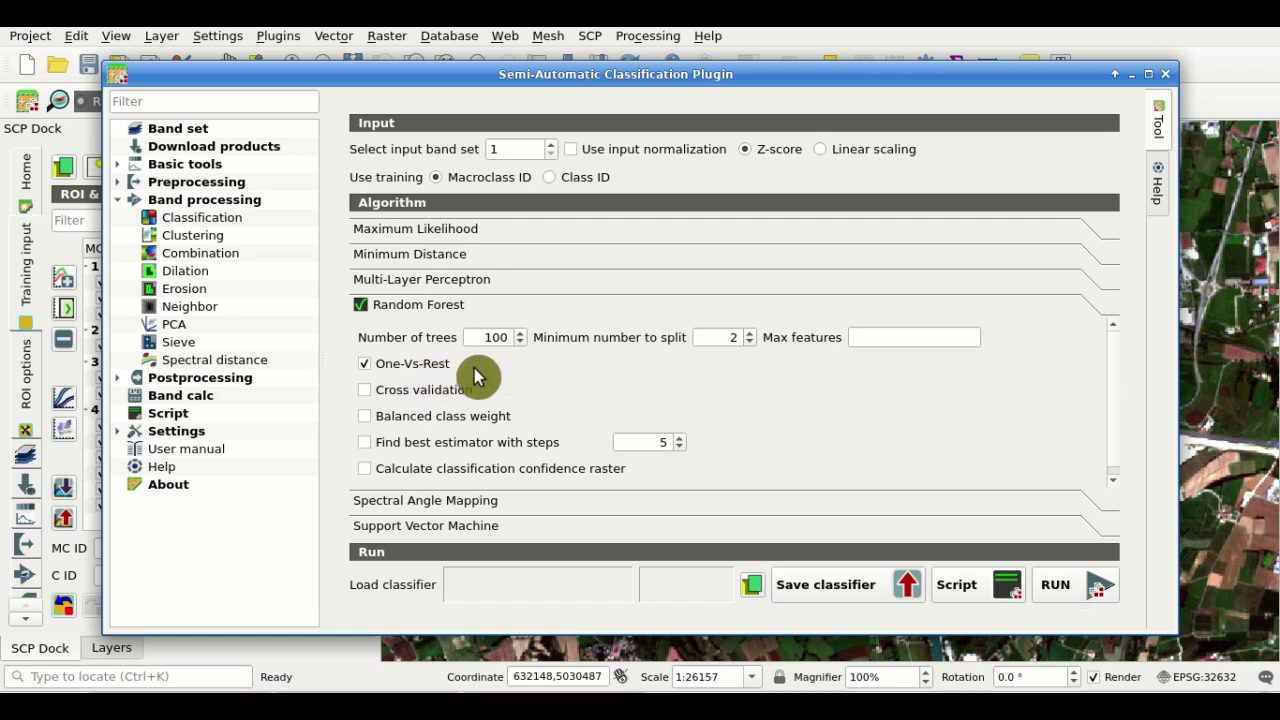
left_click(871, 48)
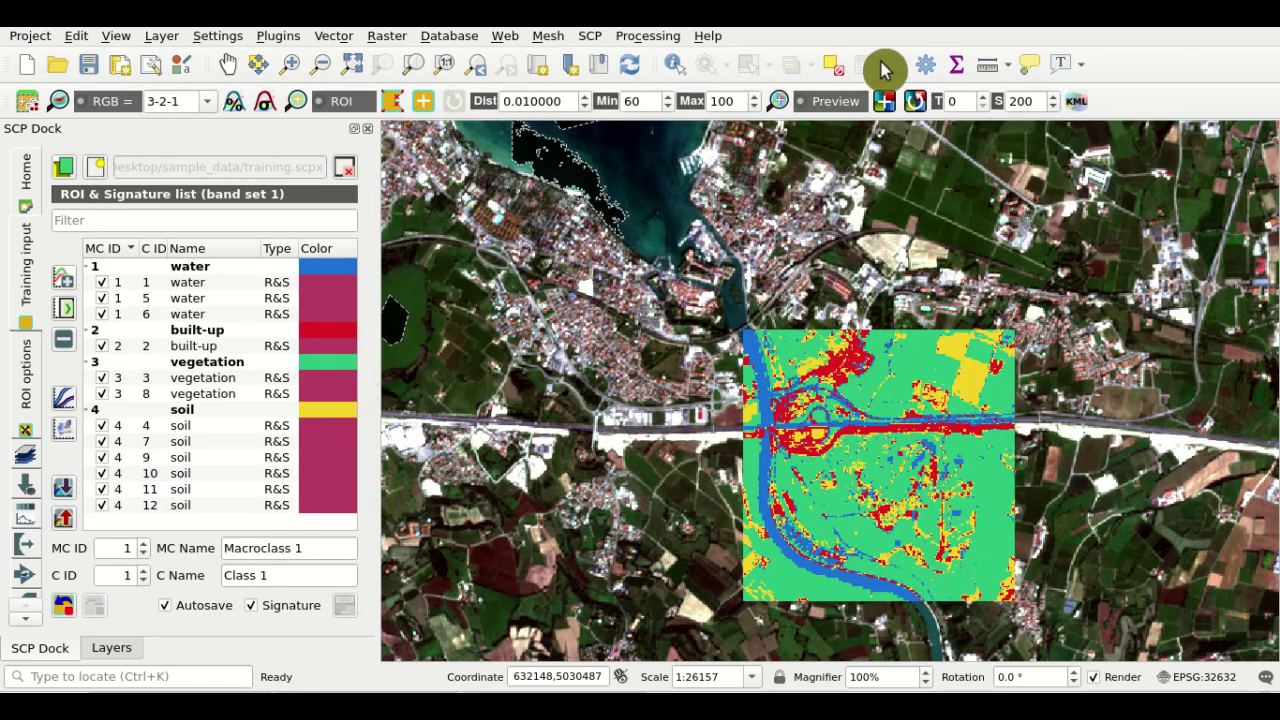
left_click(913, 110)
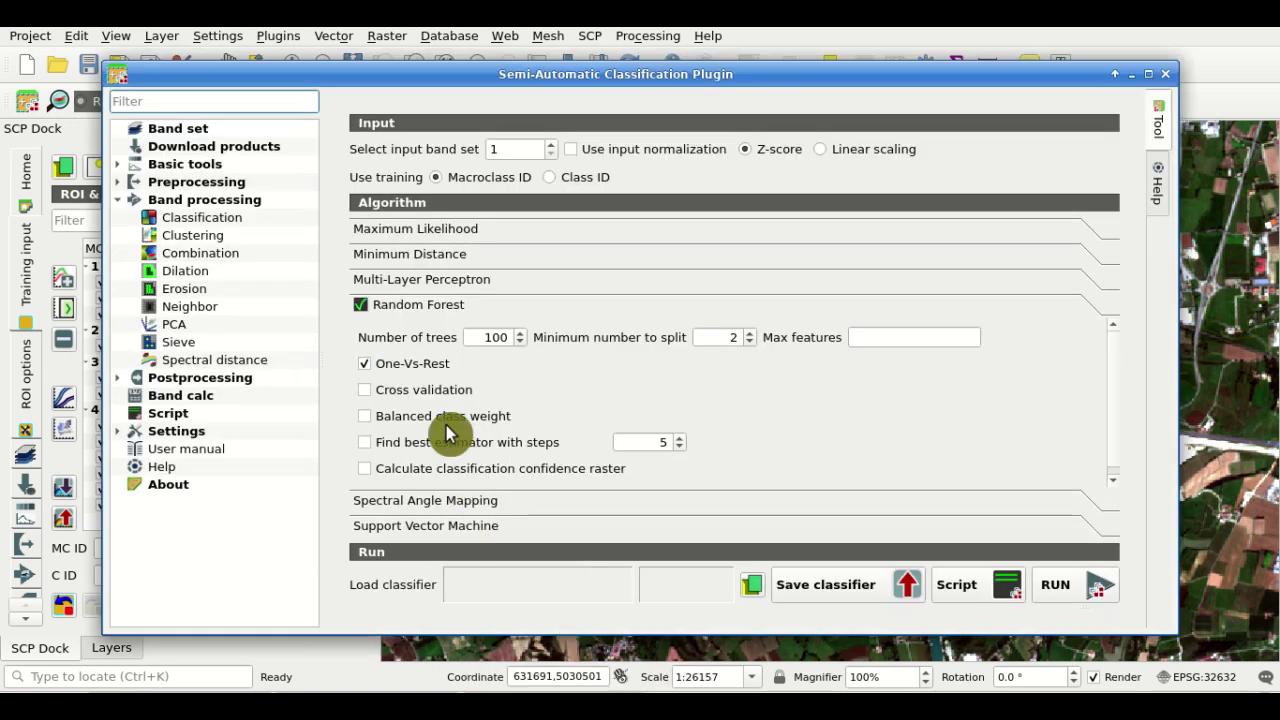
Disable One-Vs-Rest, enable Cross validation for Random Forest, and recalculate the classification preview.
left_click(428, 366)
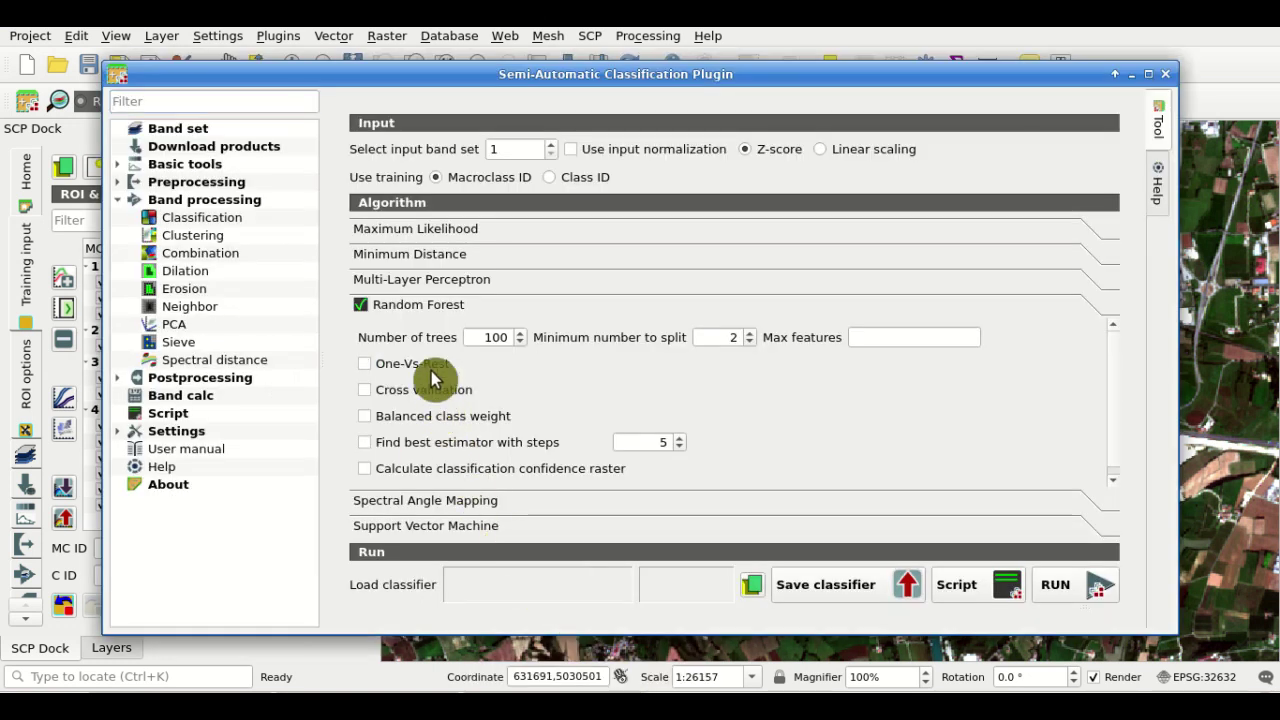
left_click(440, 392)
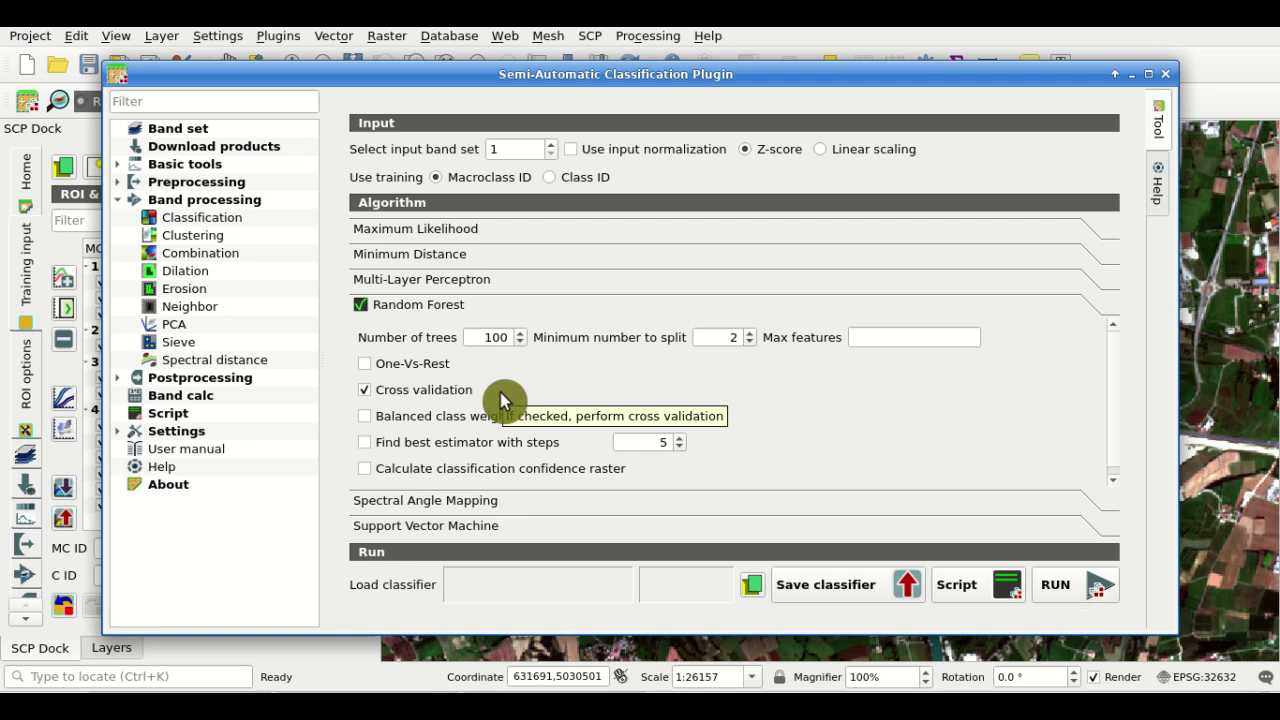
left_click(893, 62)
left_click(915, 100)
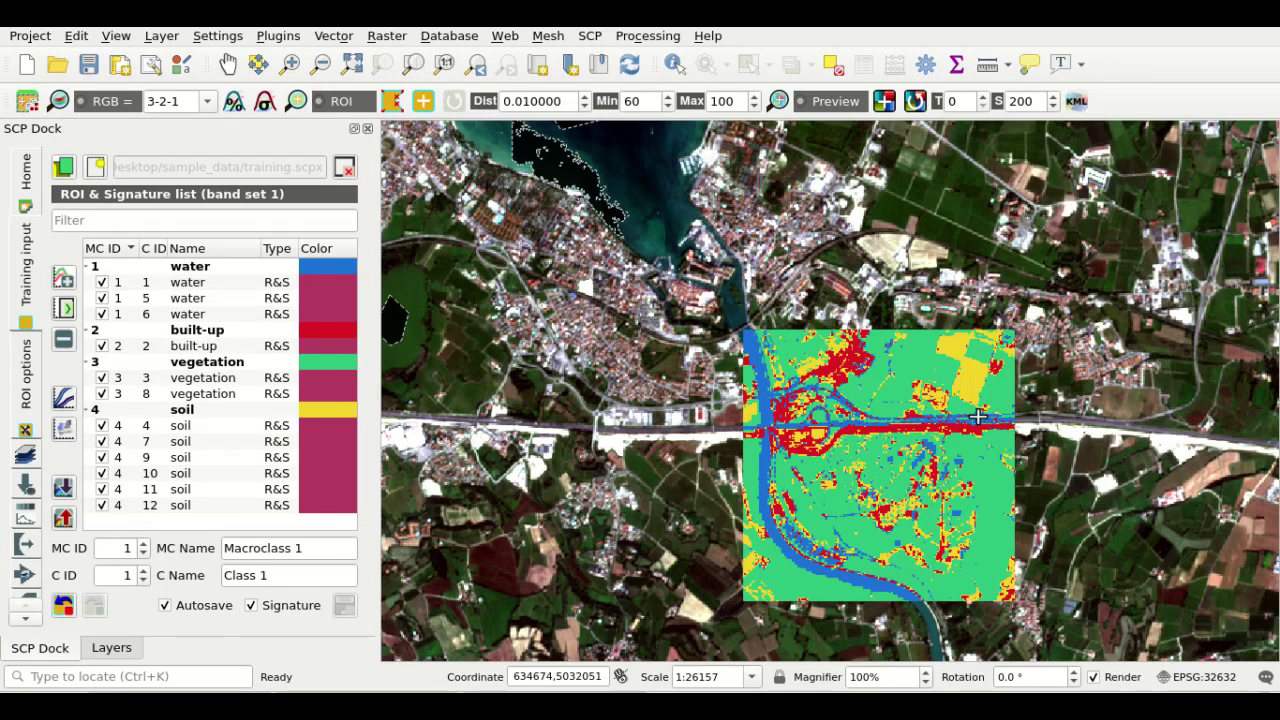
left_click(836, 108)
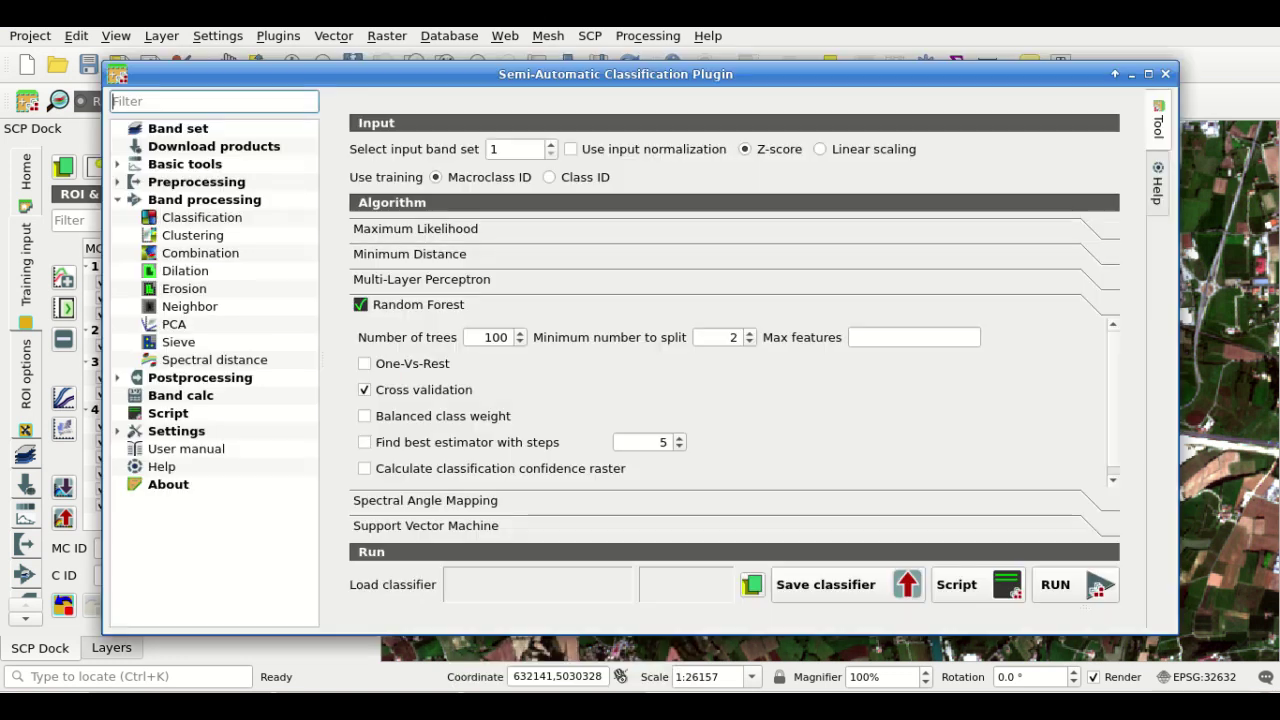
Disable Cross validation and enable Balanced class weight for the Random Forest classification.
double_click(500, 338)
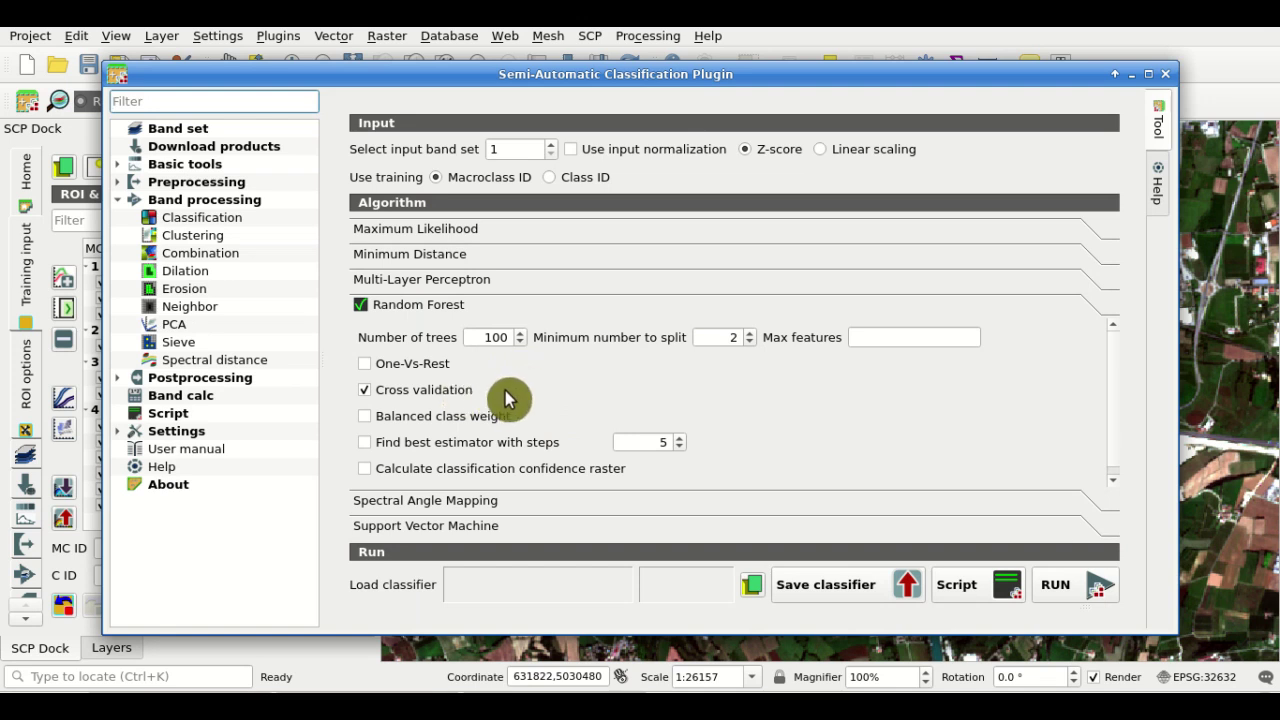
left_click(443, 390)
left_click(457, 418)
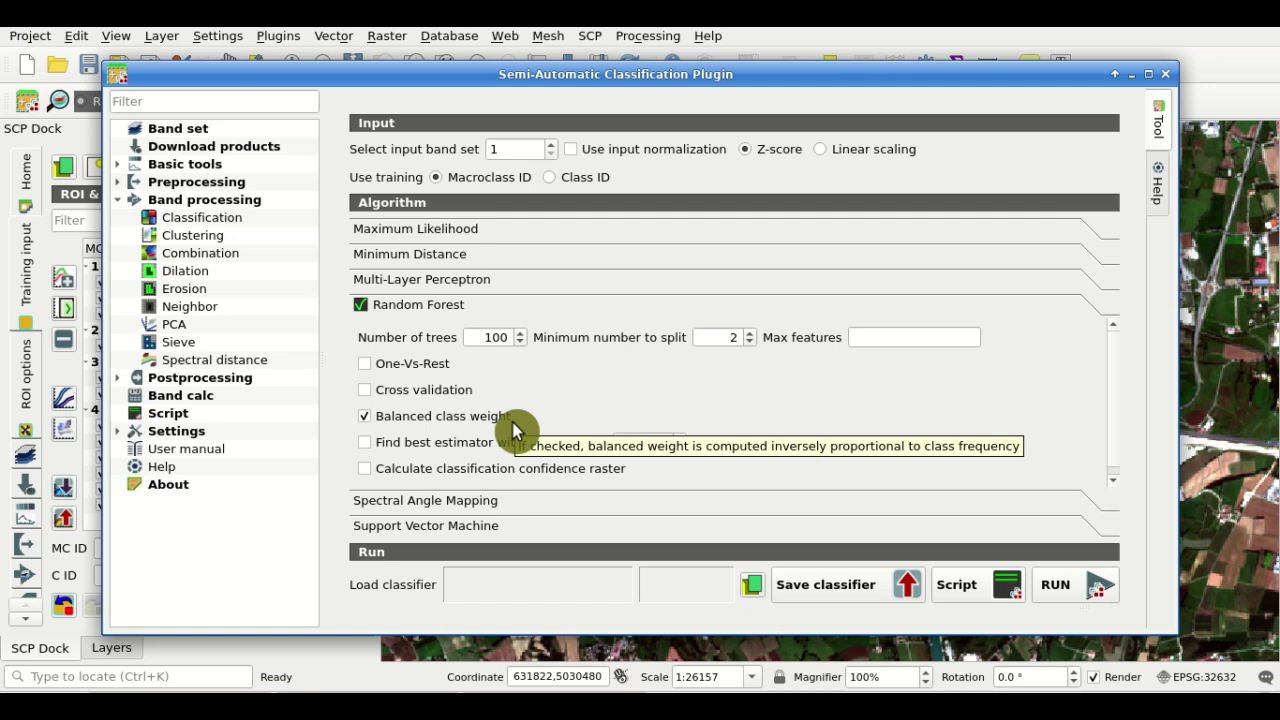
Replace Balanced class weight with Find best estimator in 5 steps, set 200 trees, and start the classification preview.
left_click(509, 423)
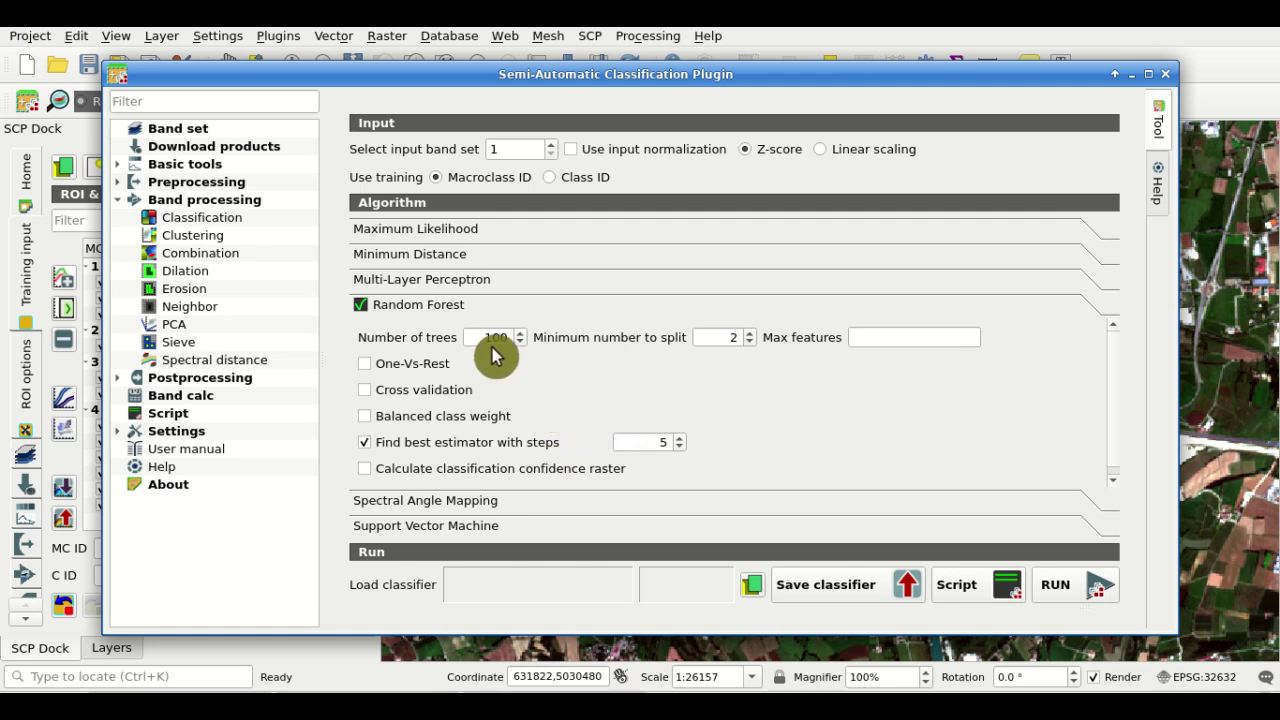
type("200")
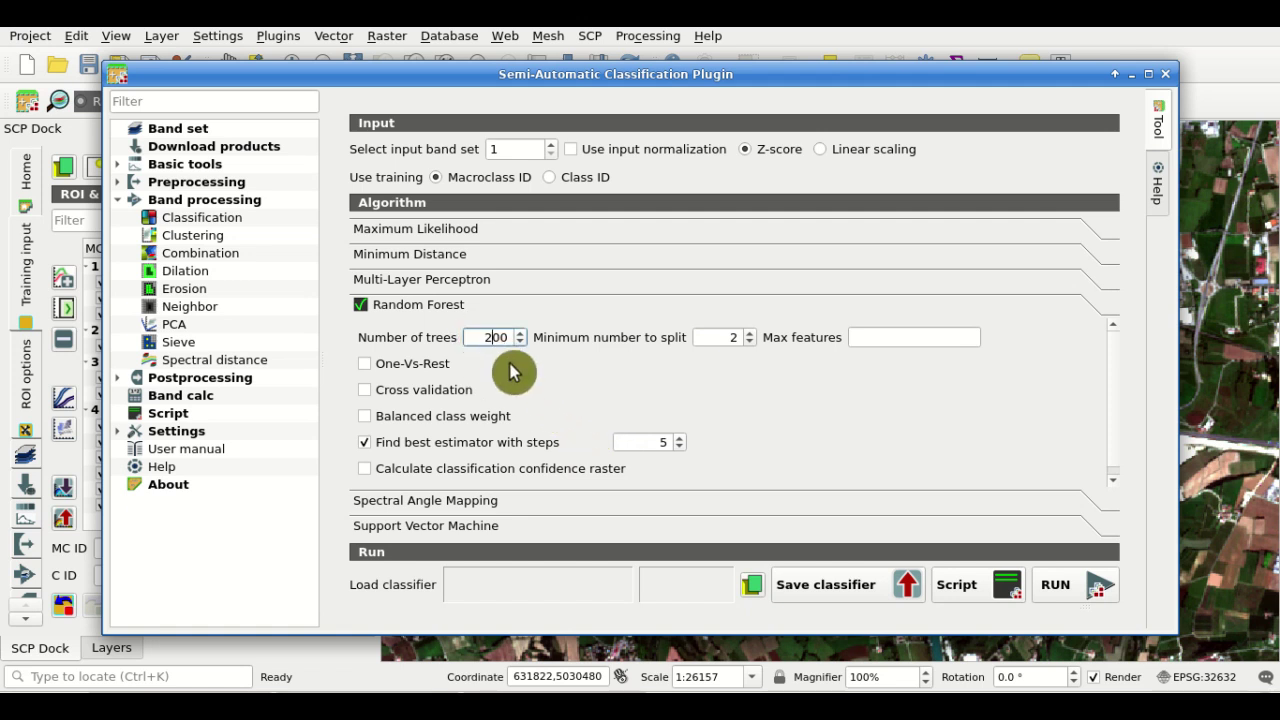
left_click(630, 440)
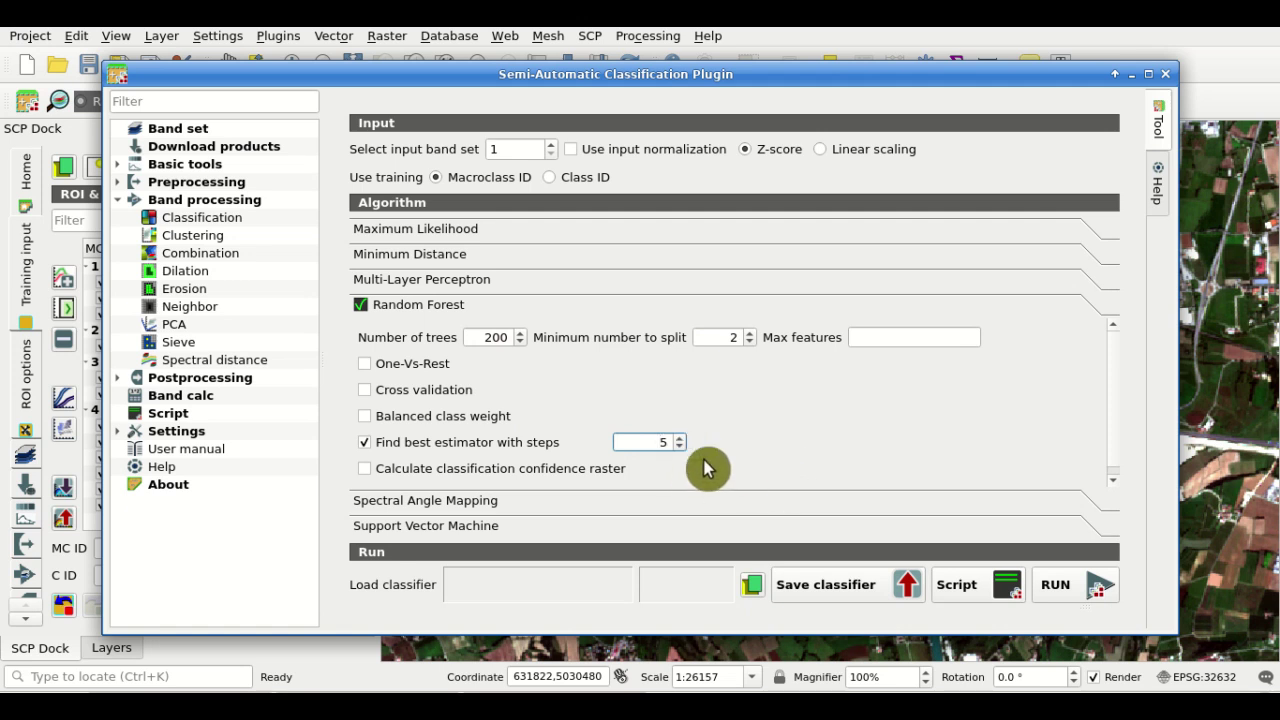
left_click(848, 50)
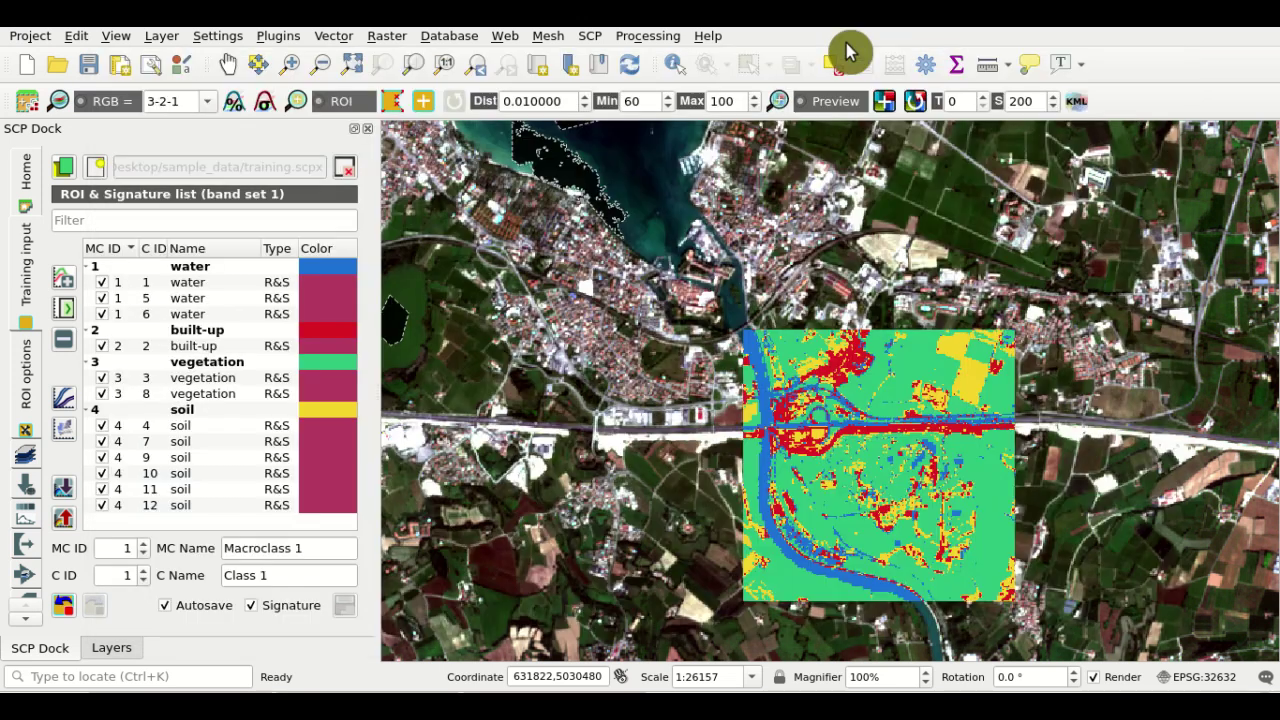
left_click(885, 102)
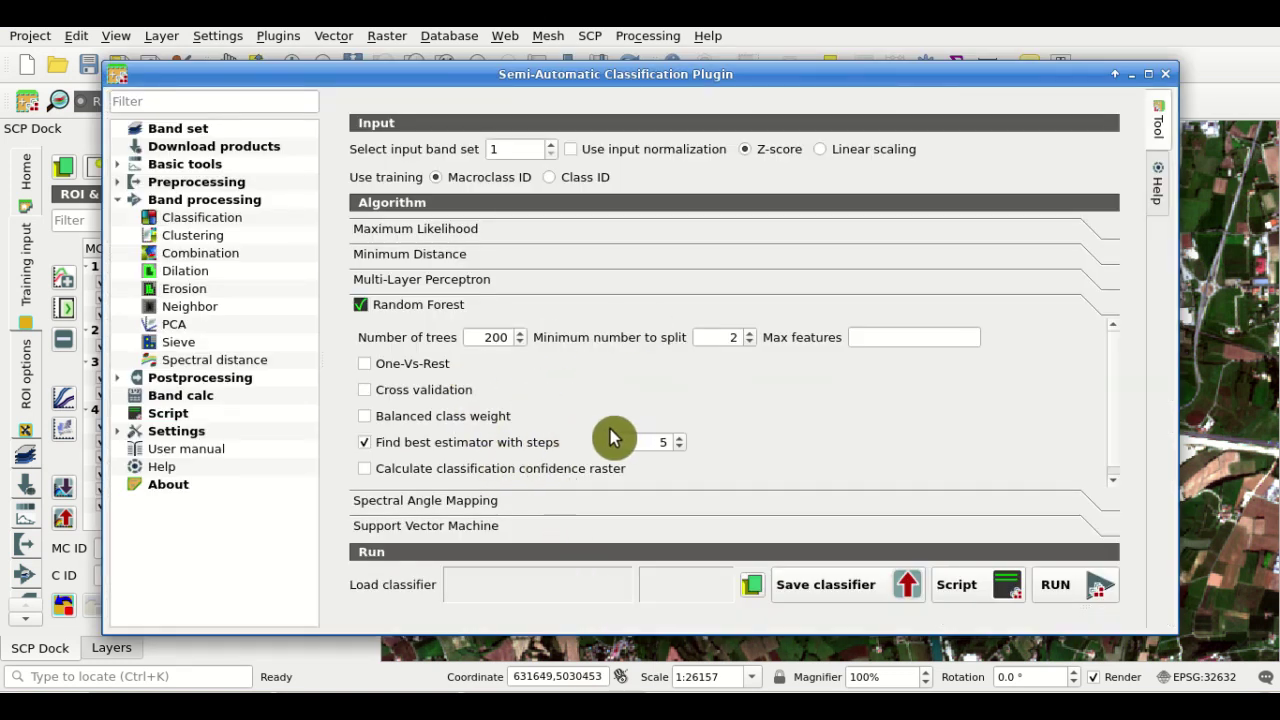
Disable Find best estimator, set the number of trees to 500, and enable calculation of the classification confidence raster.
left_click(527, 447)
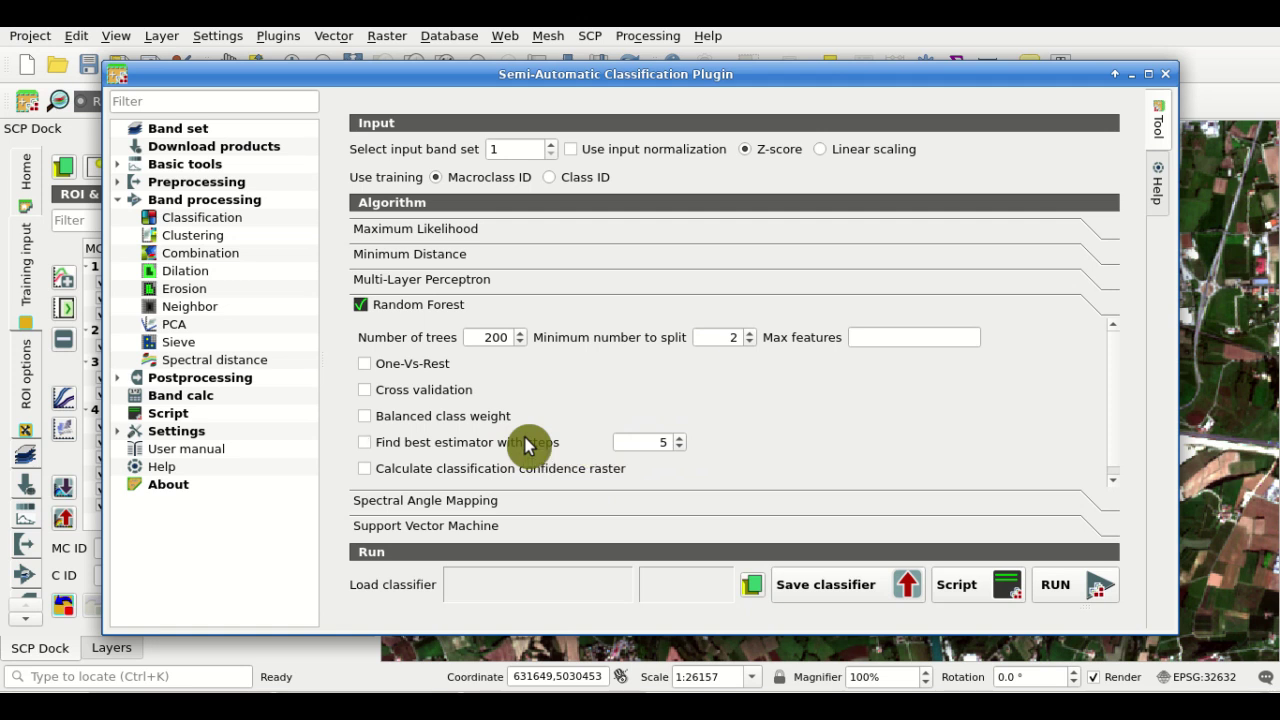
left_click(490, 337)
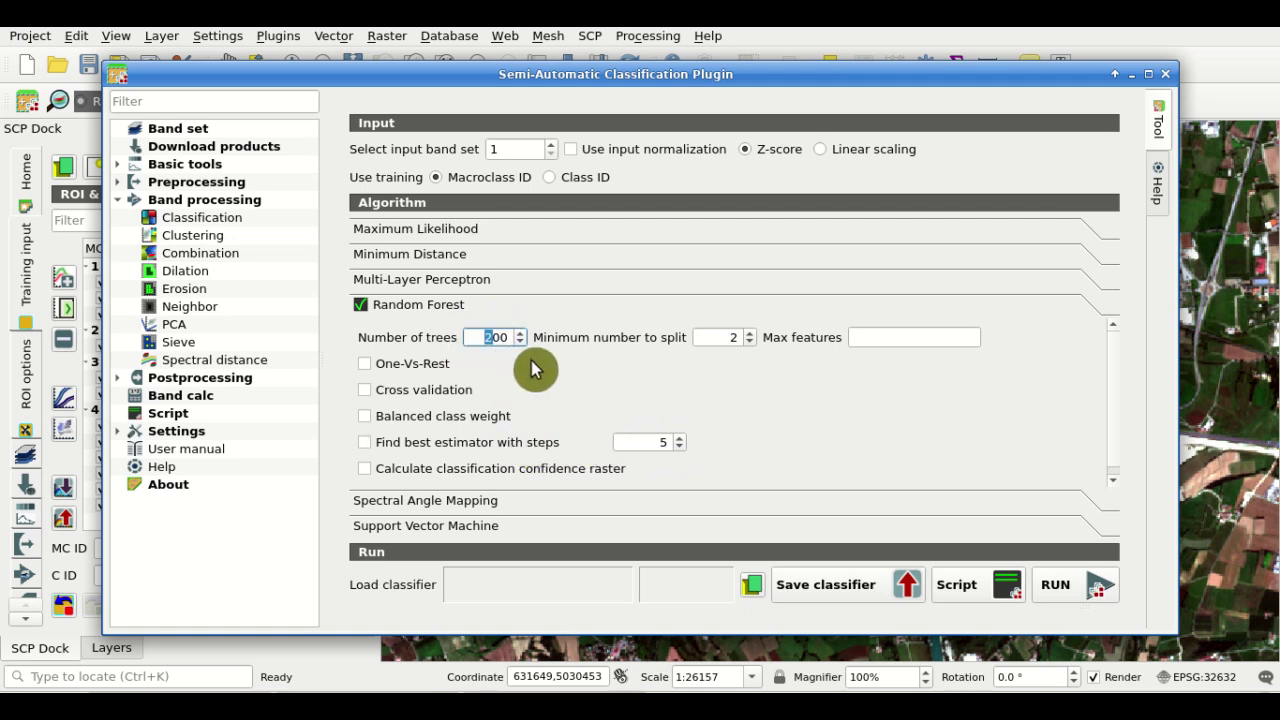
type("5")
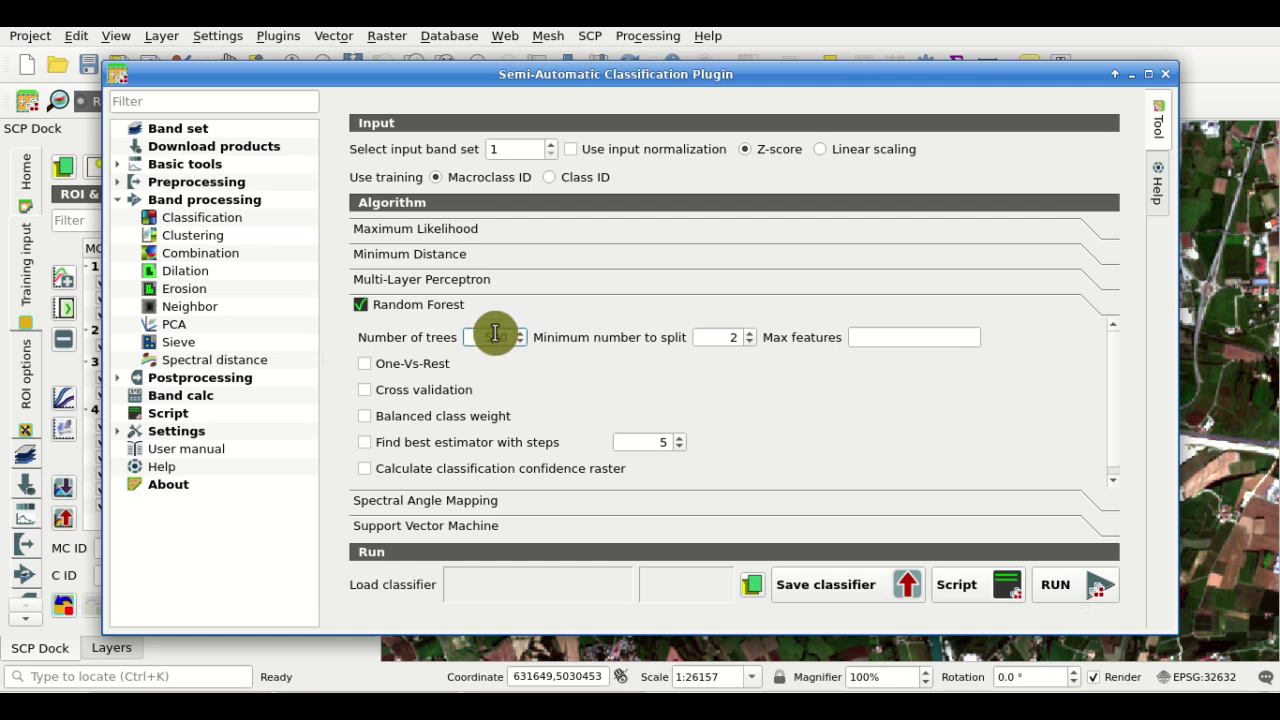
left_click(620, 400)
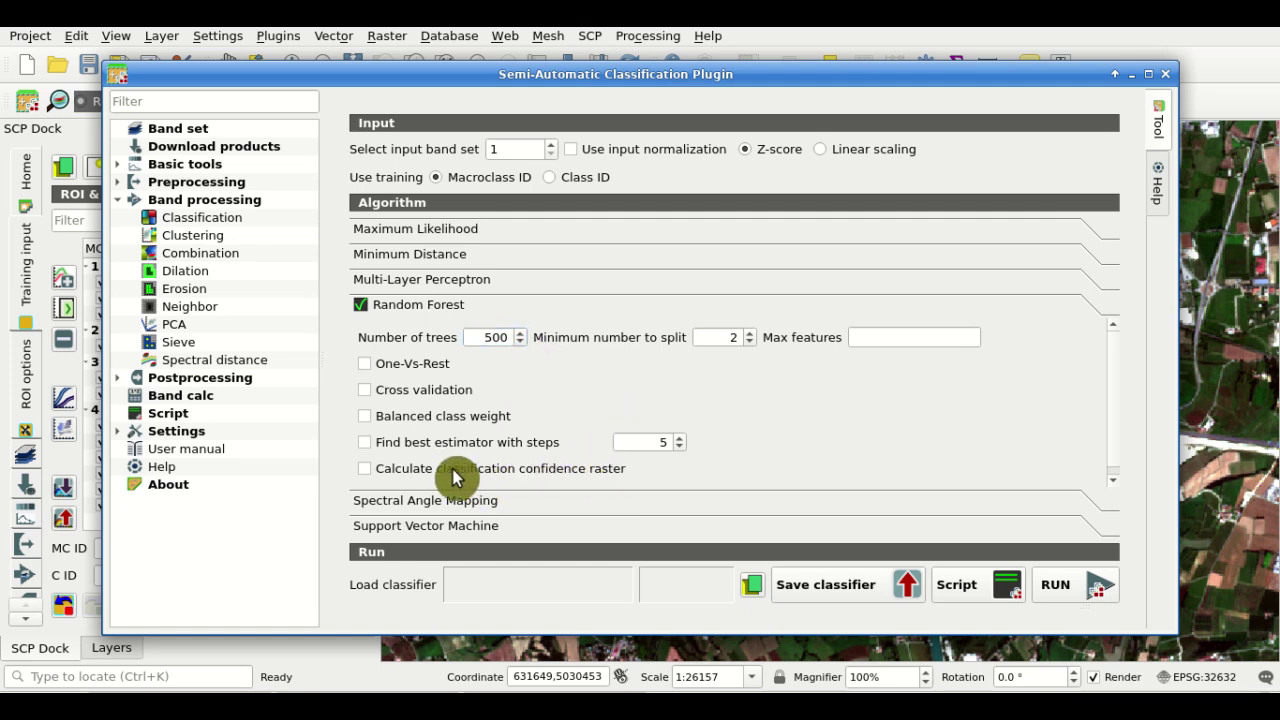
left_click(518, 470)
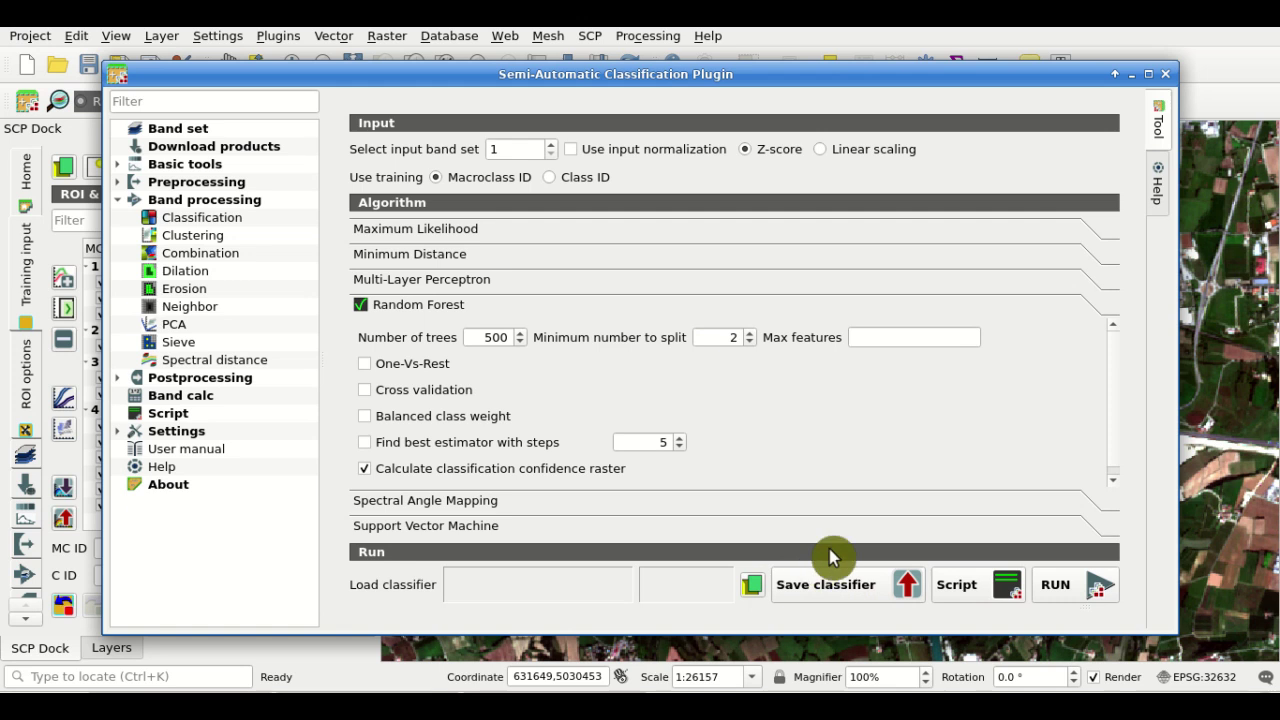
Run the Random Forest classification on the whole band set, saving the output as classification in the sample_data folder.
left_click(1061, 593)
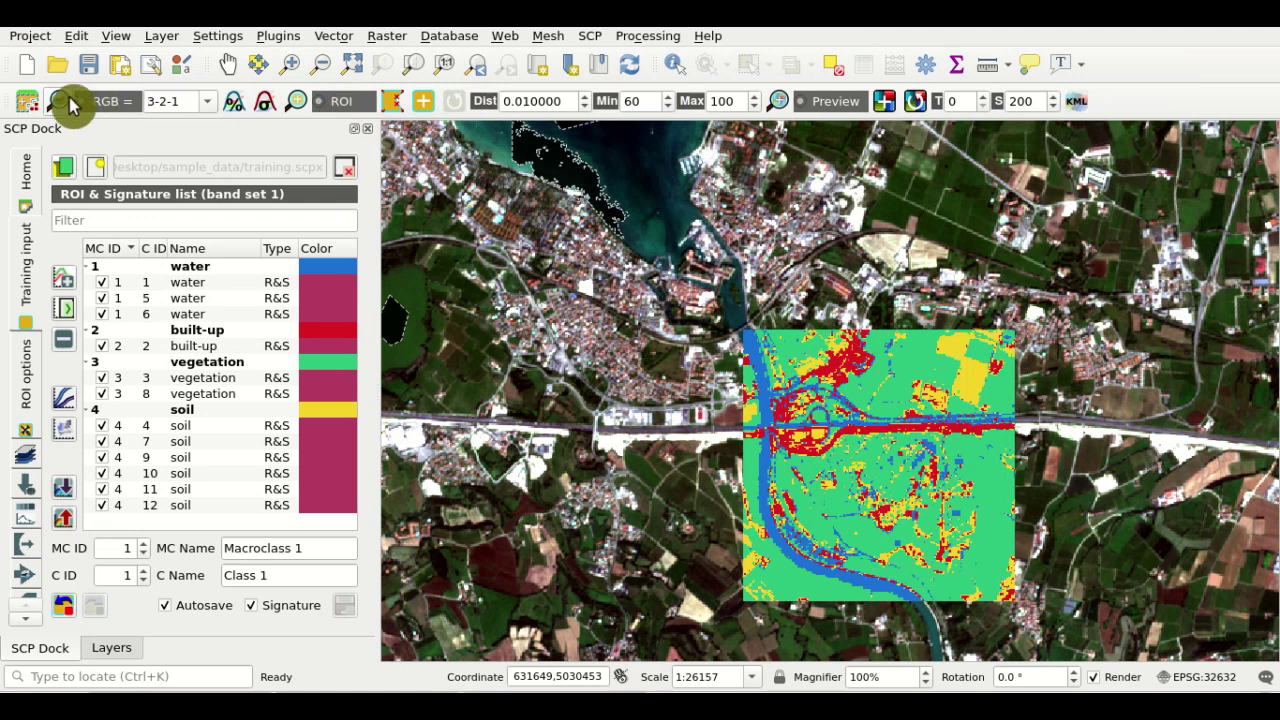
scroll(711, 312, "down", 1)
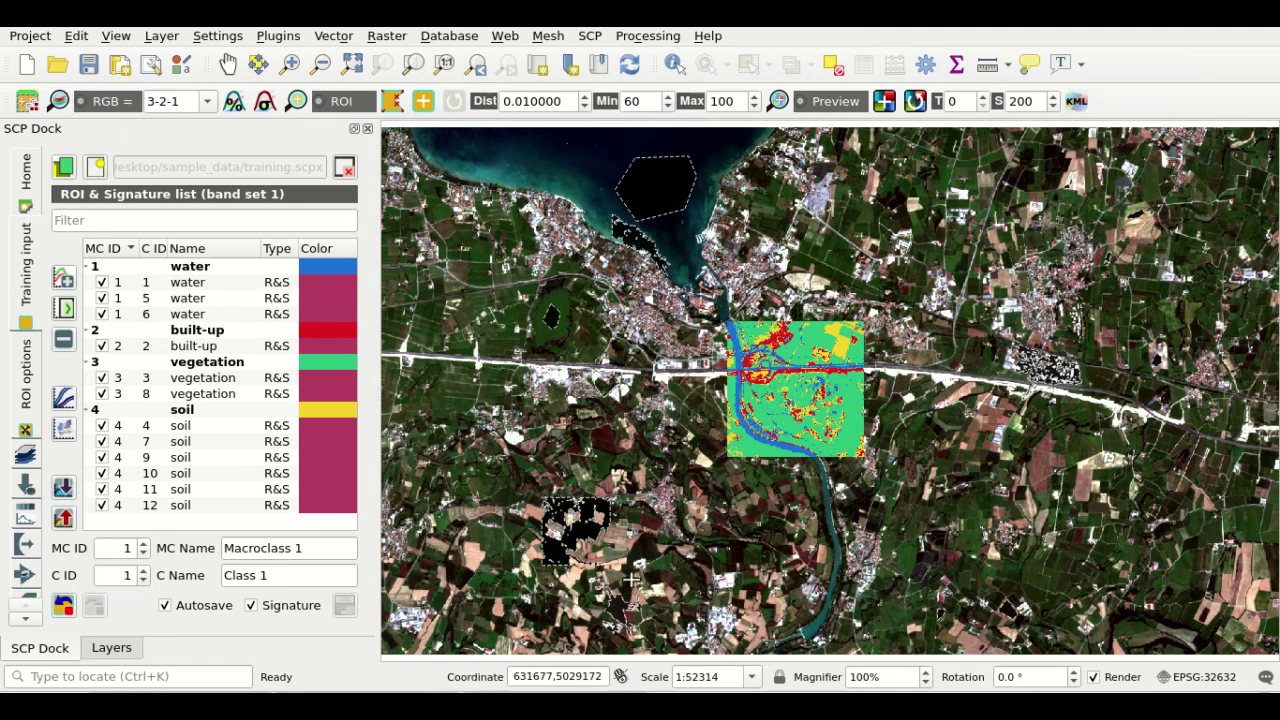
left_click(1060, 588)
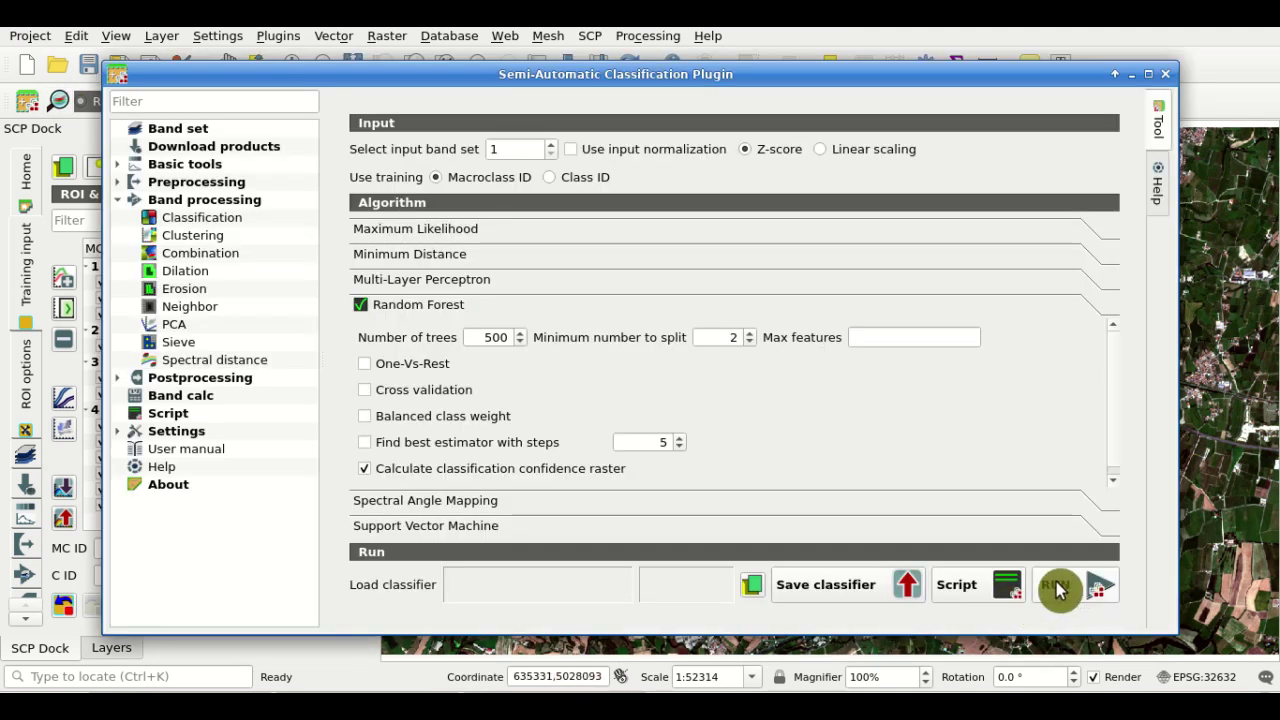
type("classification")
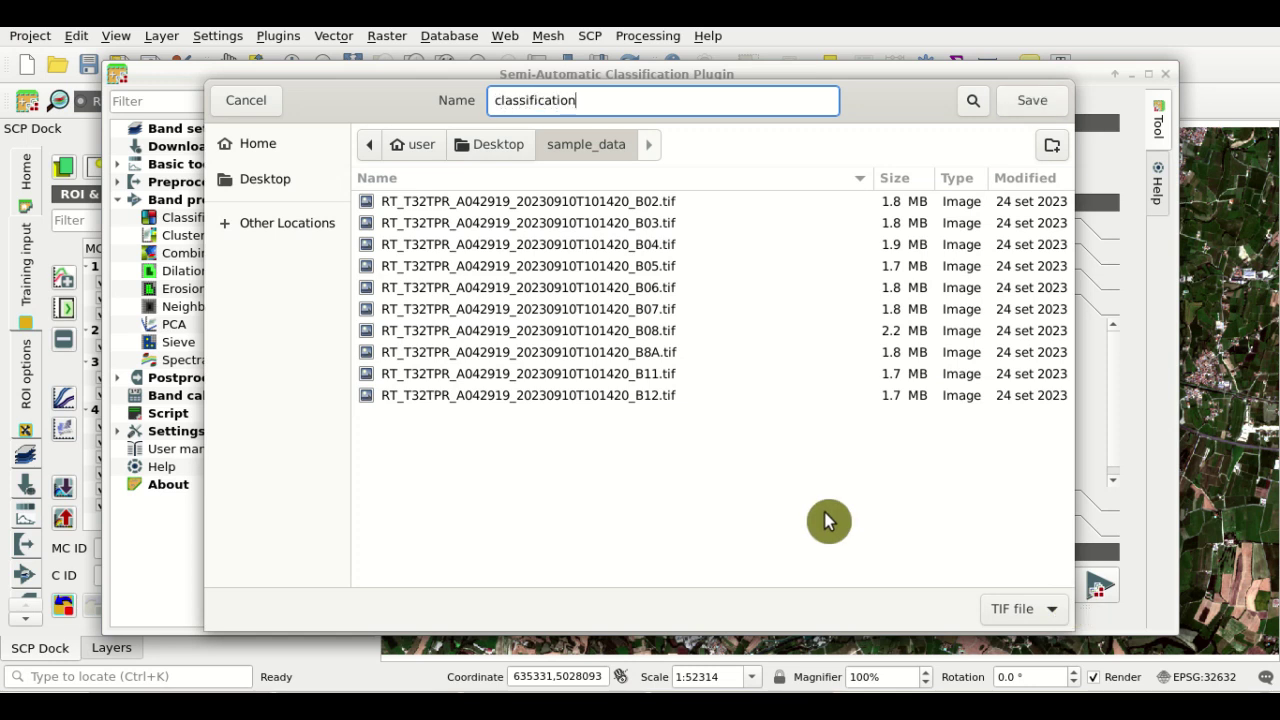
left_click(1035, 110)
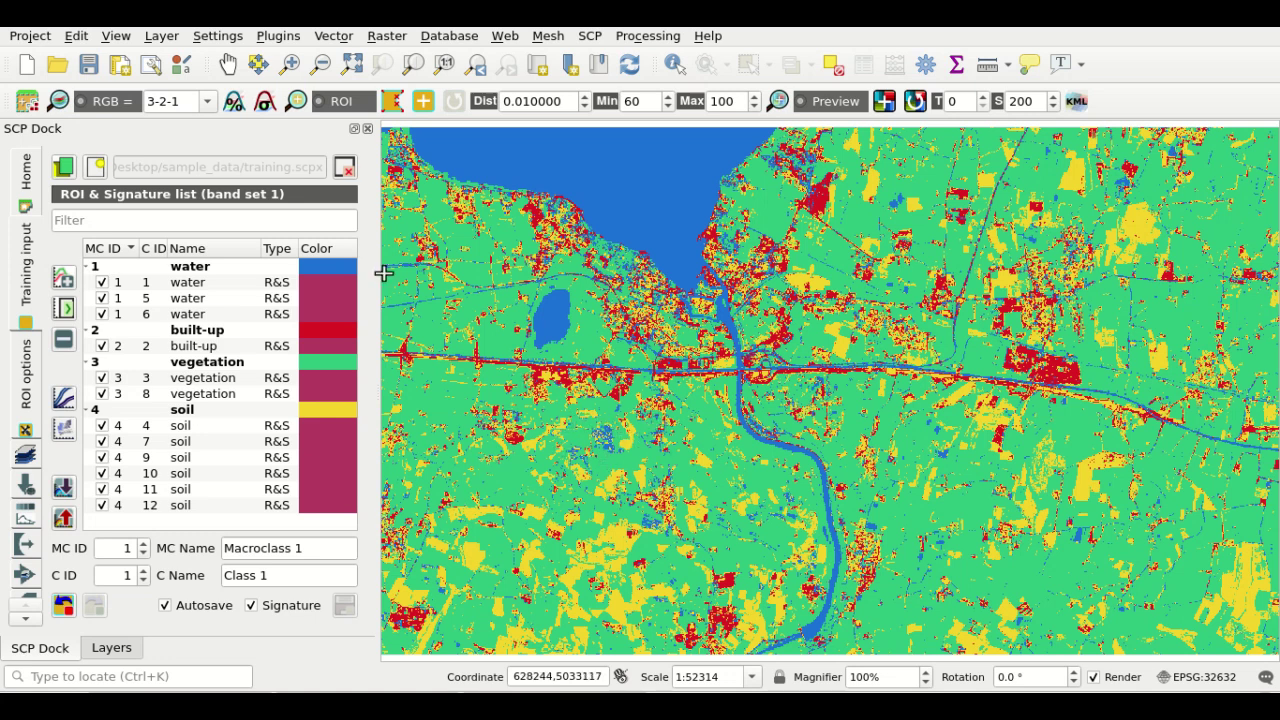
Show the layer list and compare the classification layer with the classification_alg confidence raster around the lake outlet.
left_click(104, 648)
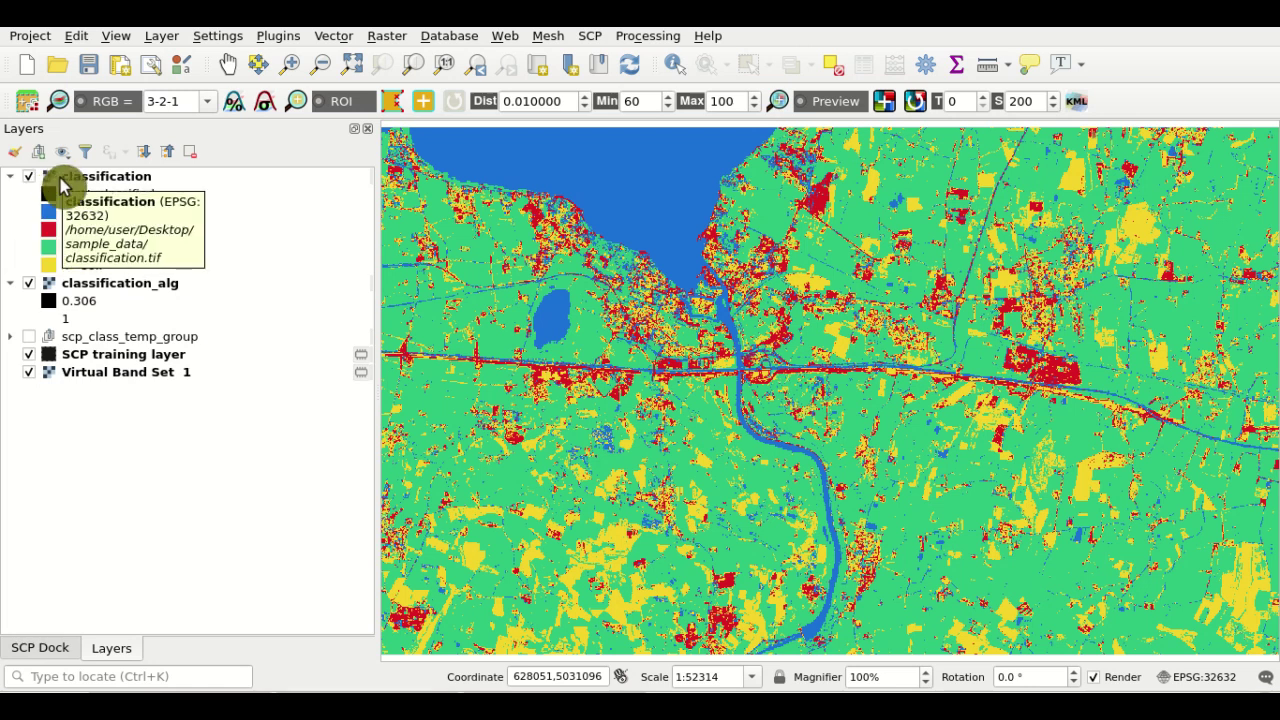
scroll(619, 320, "up", 1)
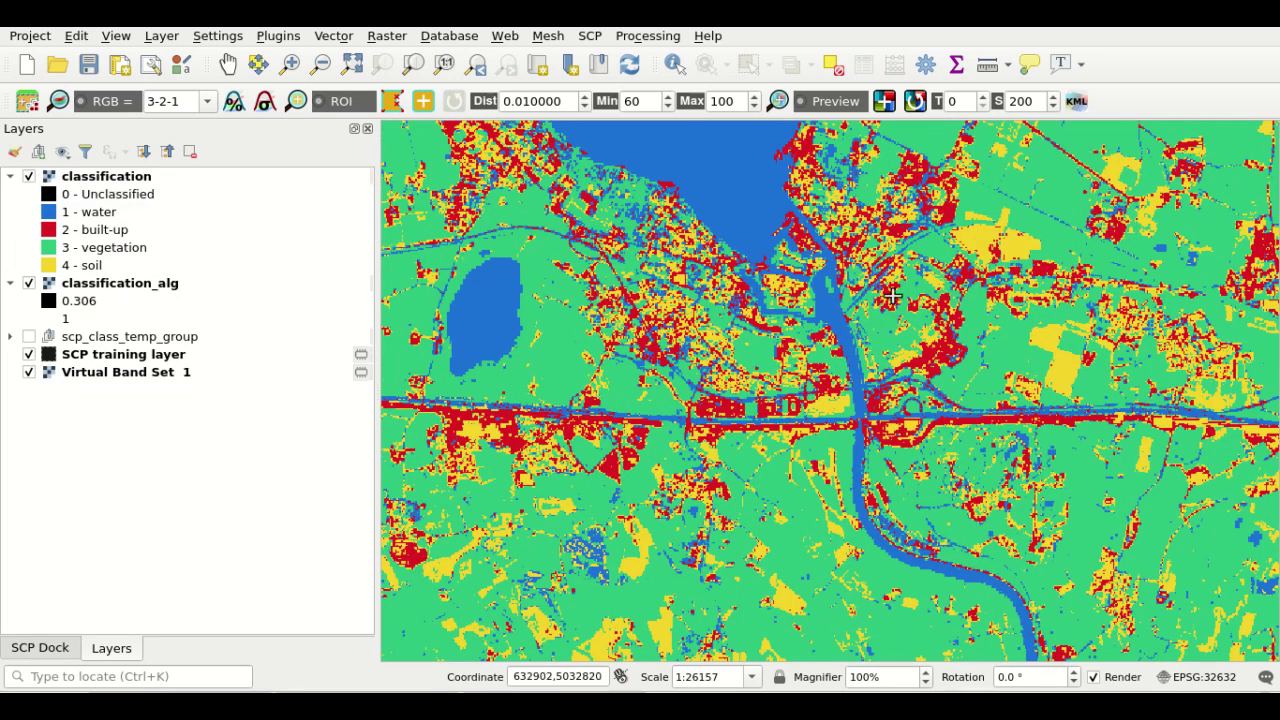
left_click(30, 177)
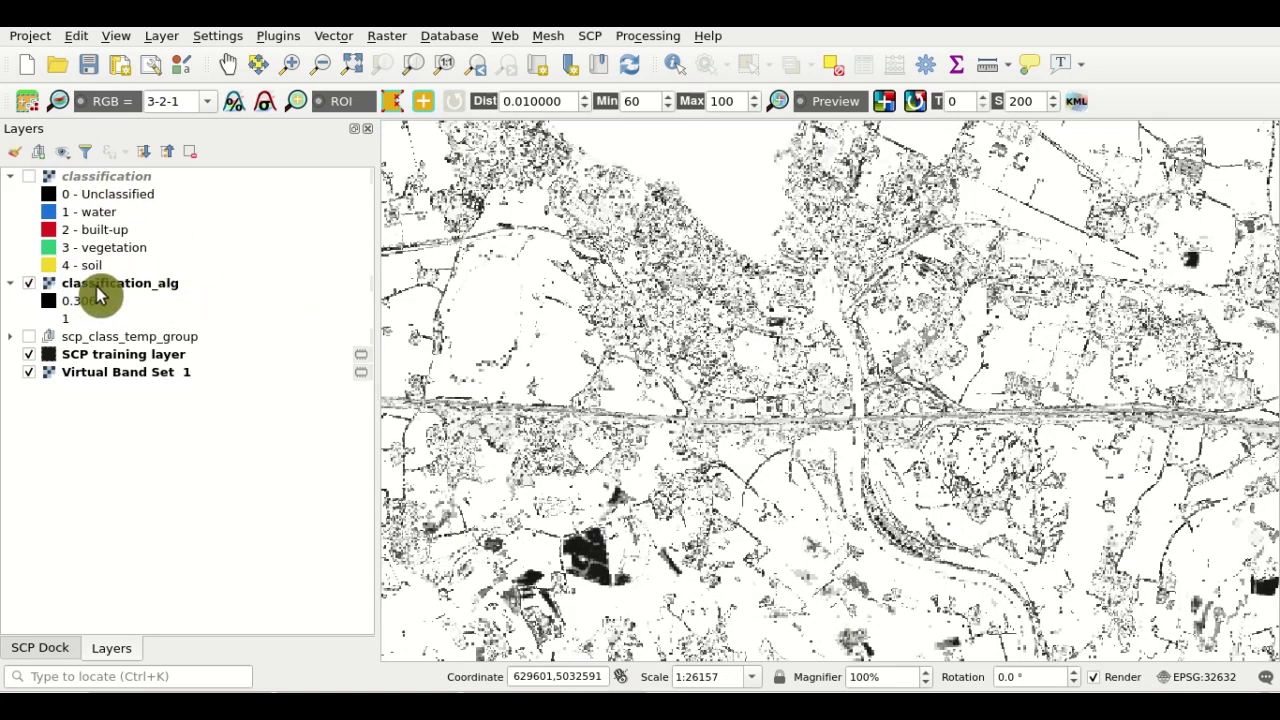
left_click(140, 294)
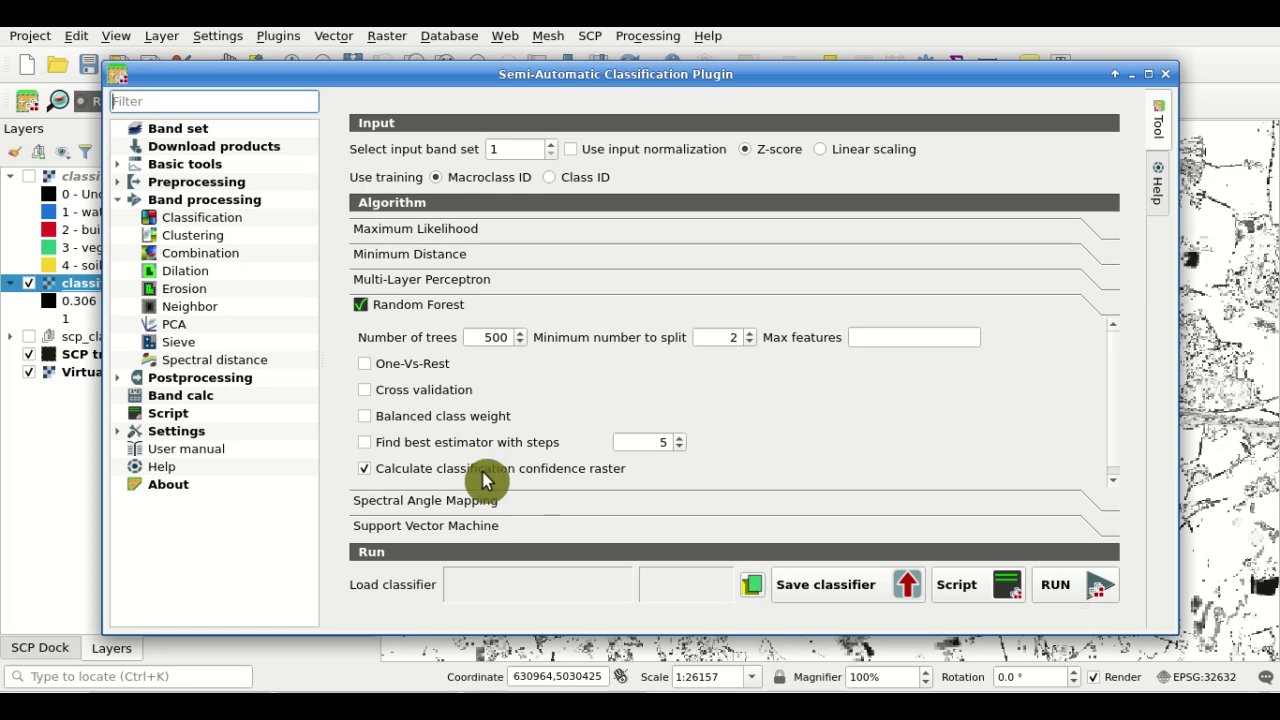
left_click(84, 276)
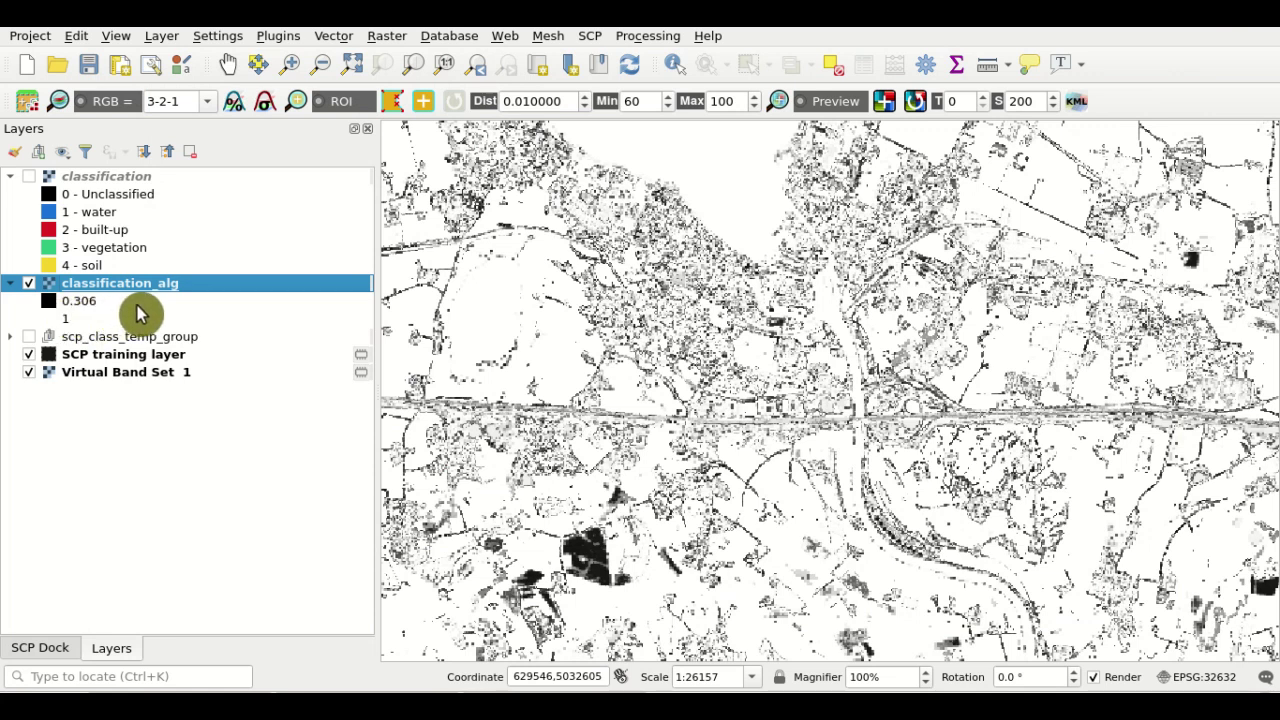
left_click(29, 178)
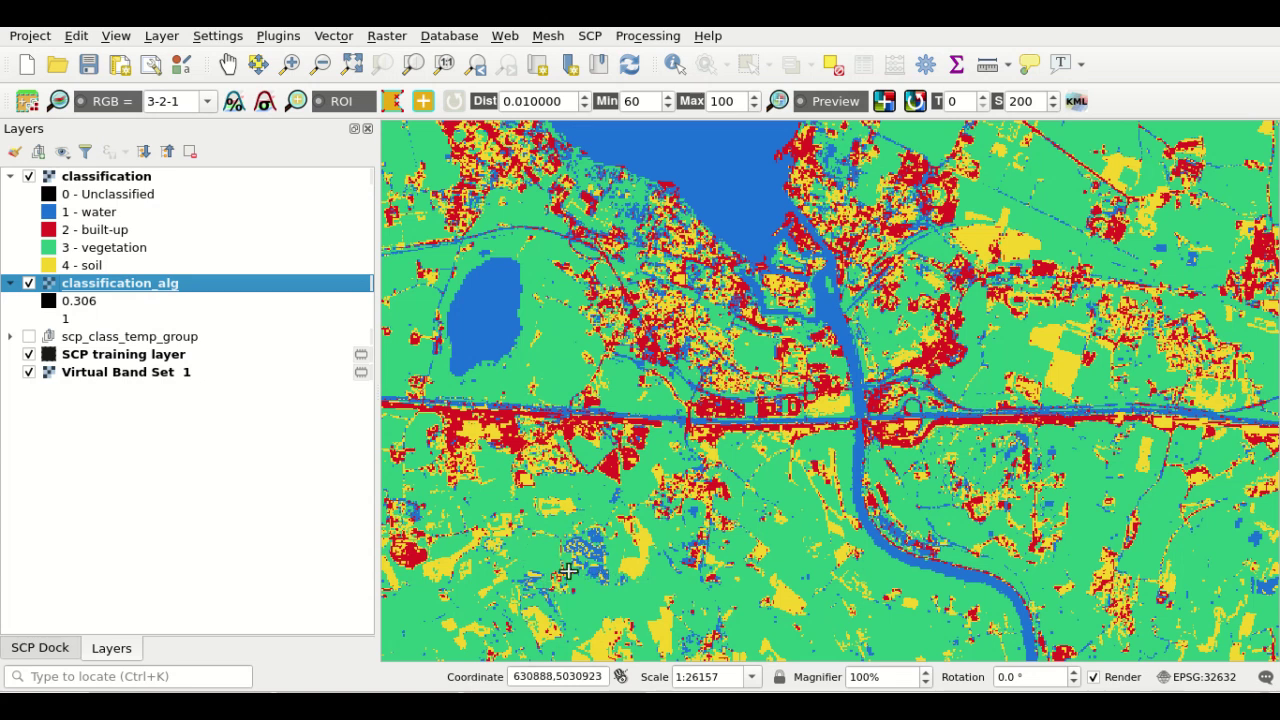
Examine the dark field southwest of the river crossing by alternating between the classification layer and the confidence raster.
scroll(585, 551, "up", 2)
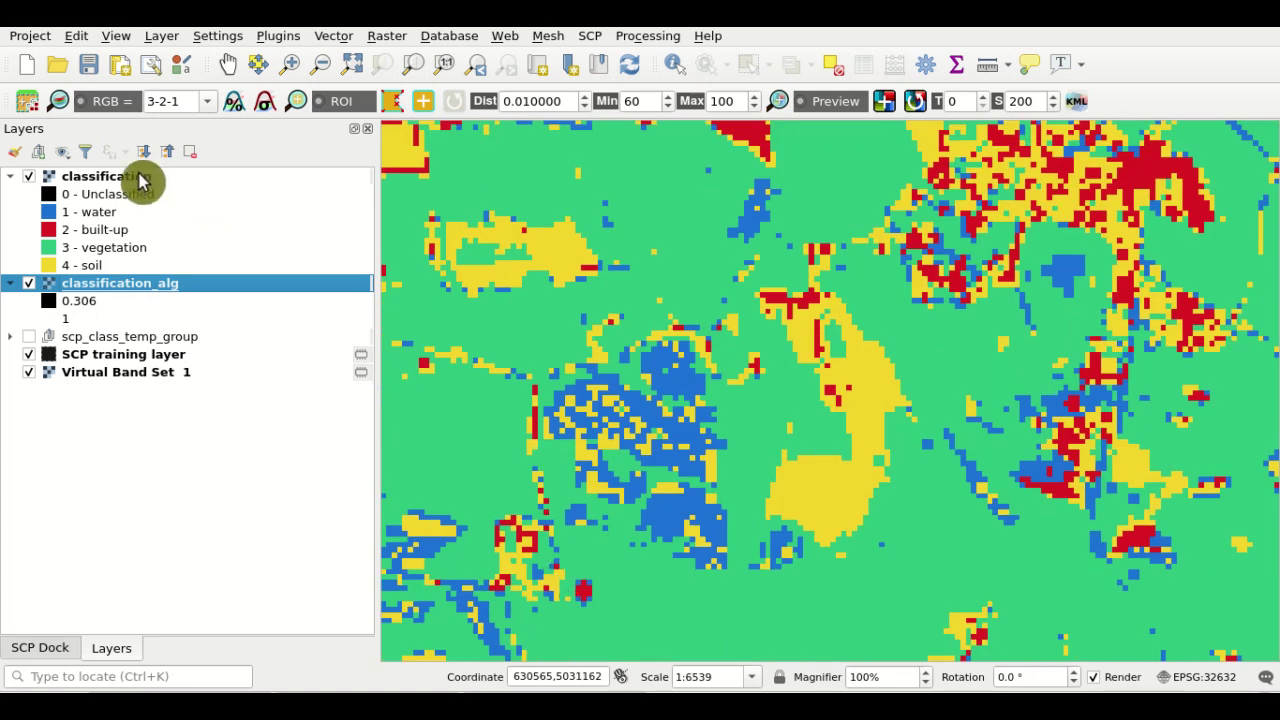
left_click(29, 177)
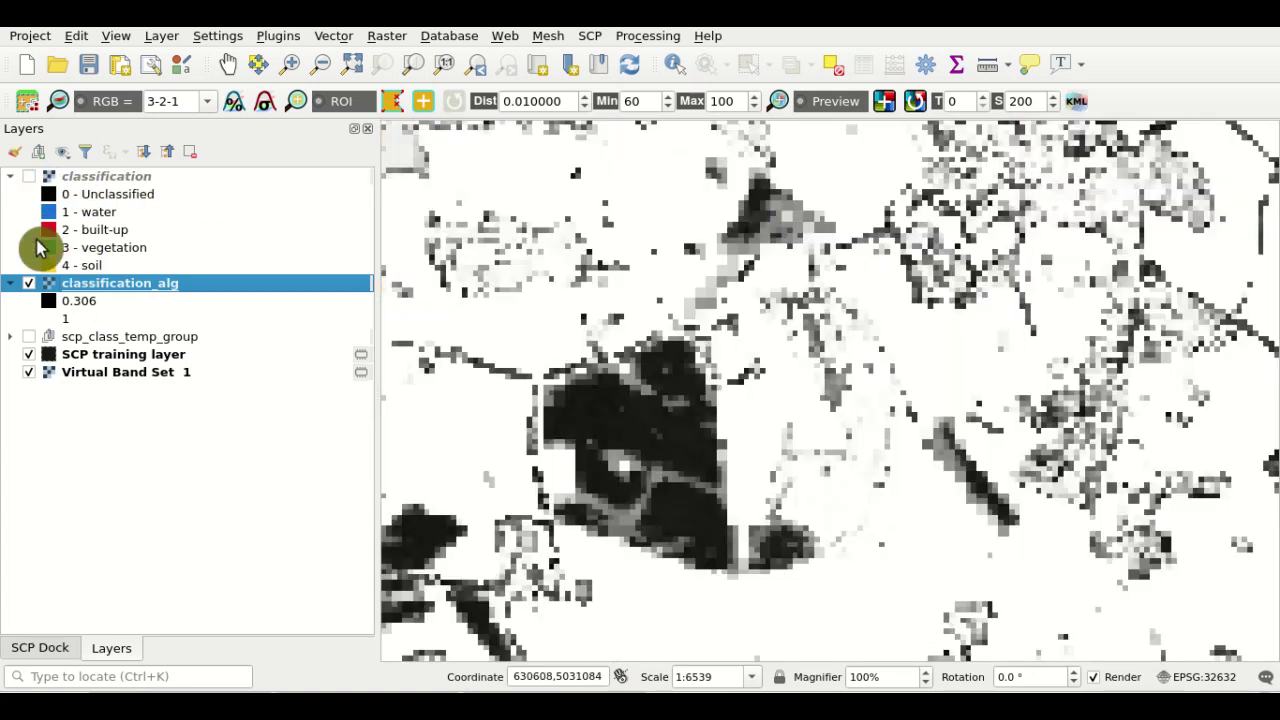
left_click(29, 177)
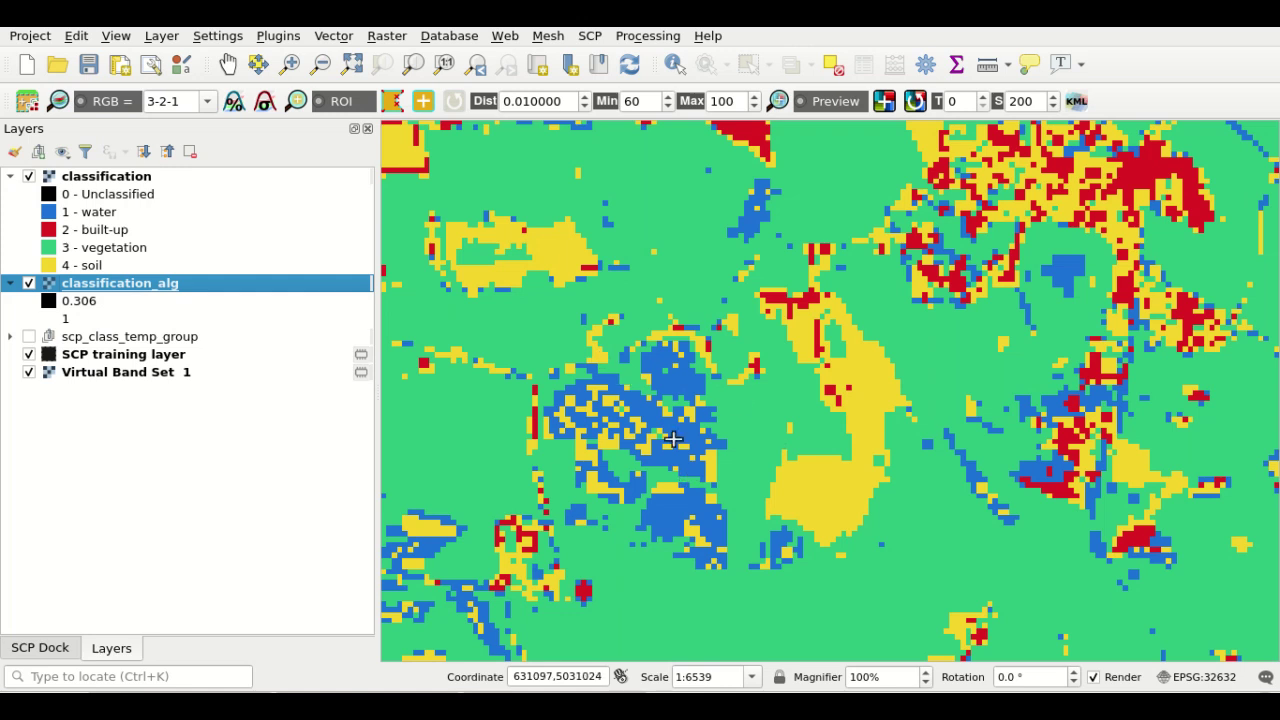
left_click(52, 652)
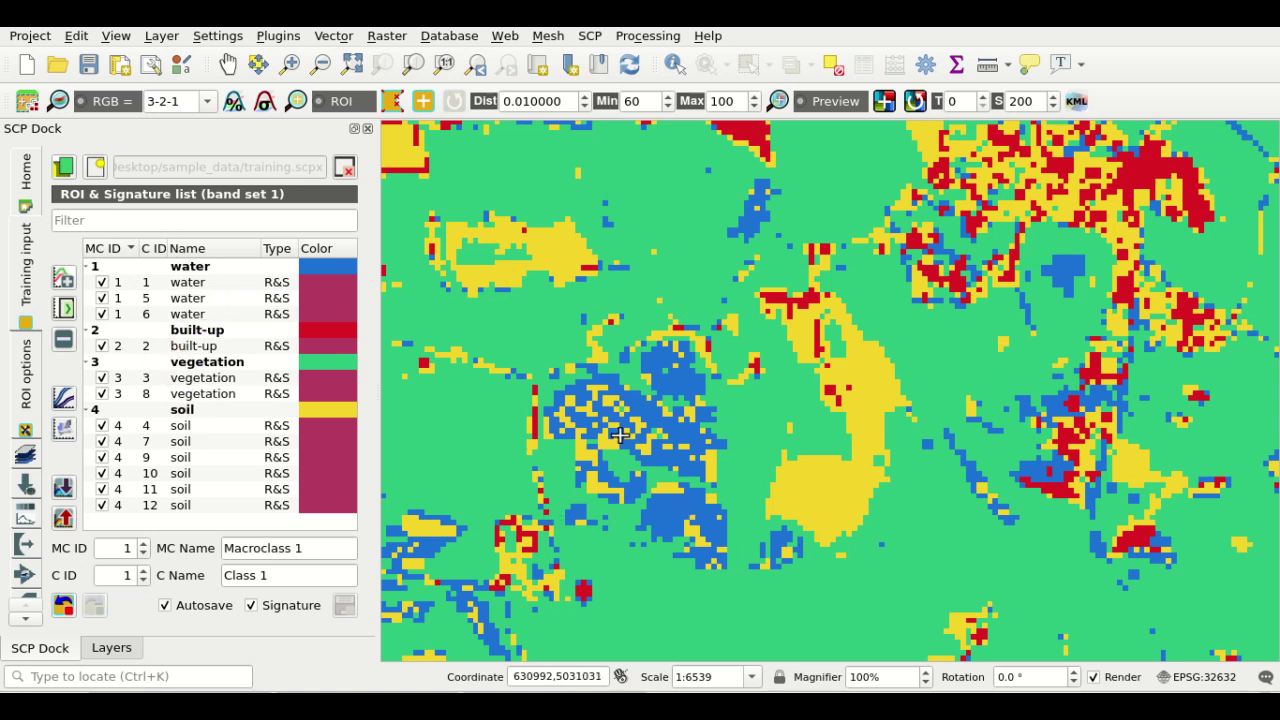
left_click(130, 652)
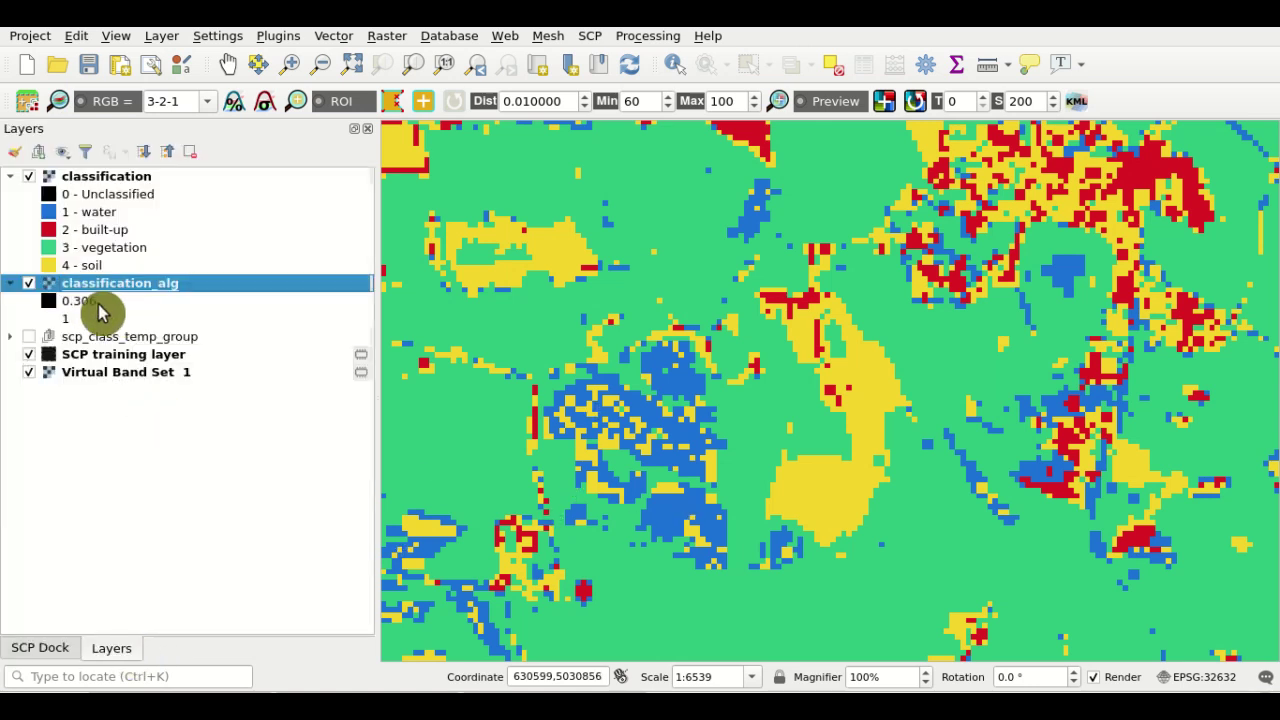
Compare classification and confidence values over the wider area south of the motorway by hiding and reshowing the classification layer.
left_click(35, 182)
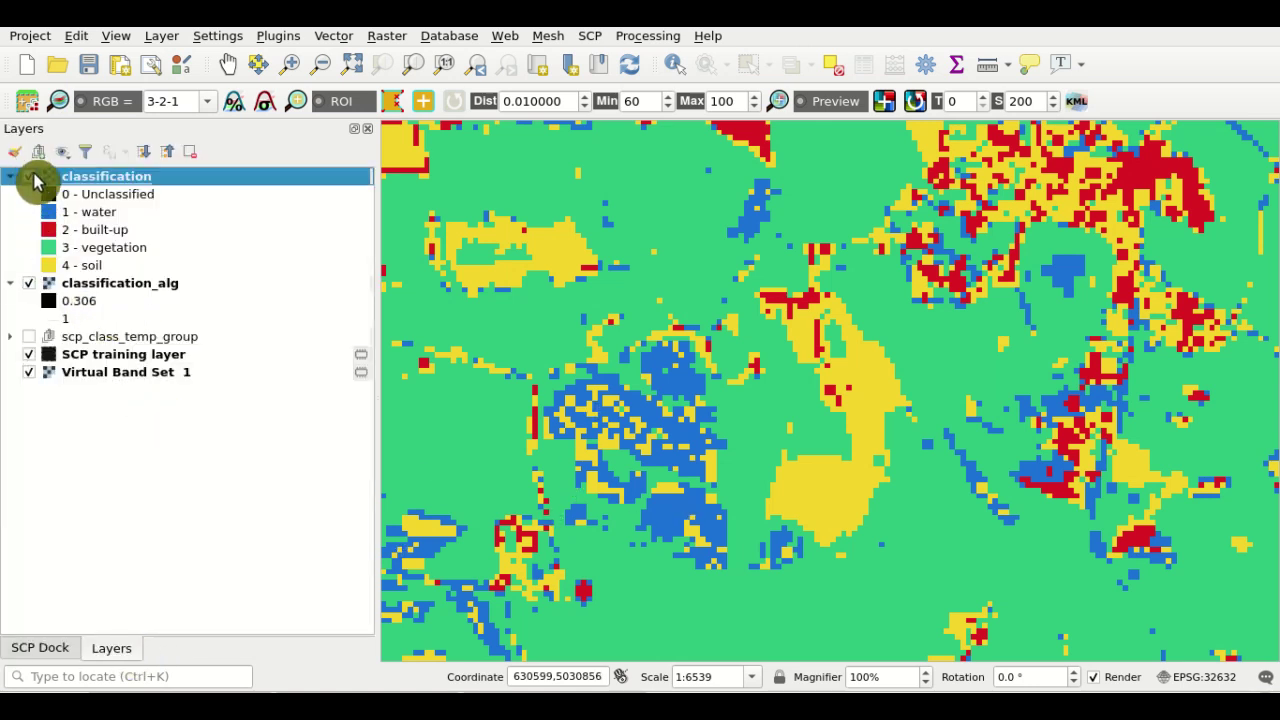
left_click(29, 177)
scroll(600, 420, "down", 2)
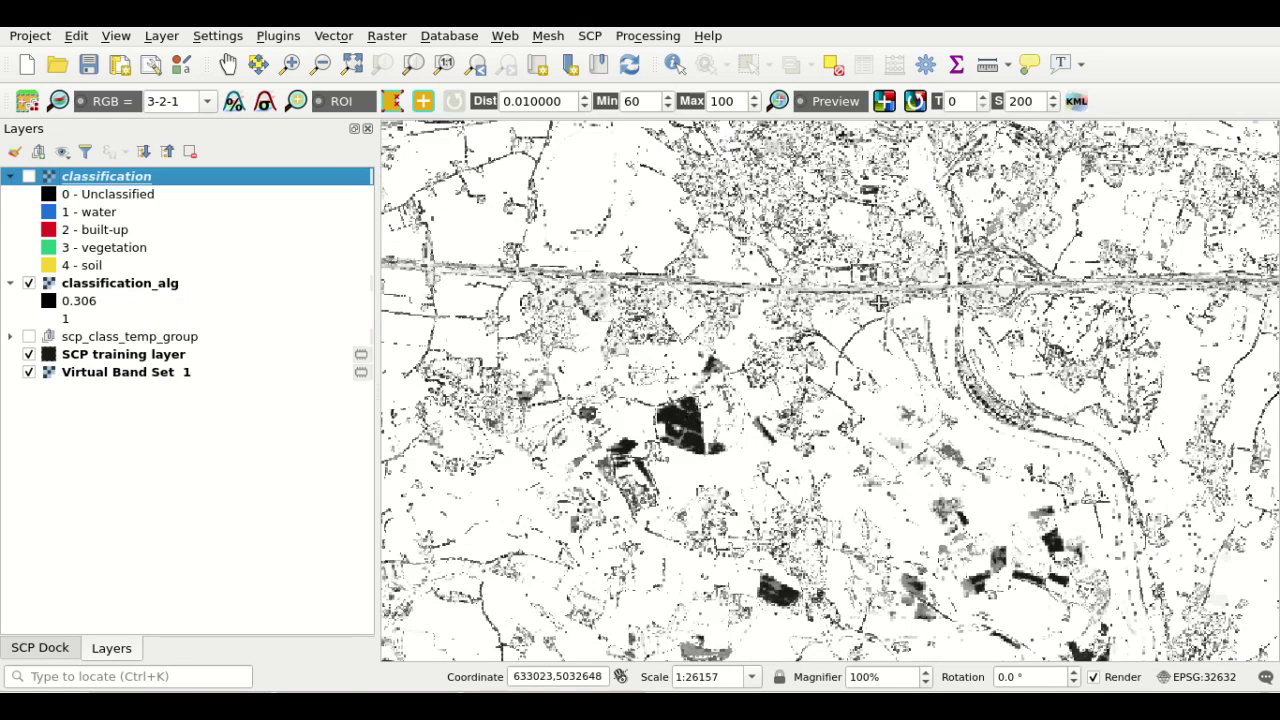
left_click(30, 178)
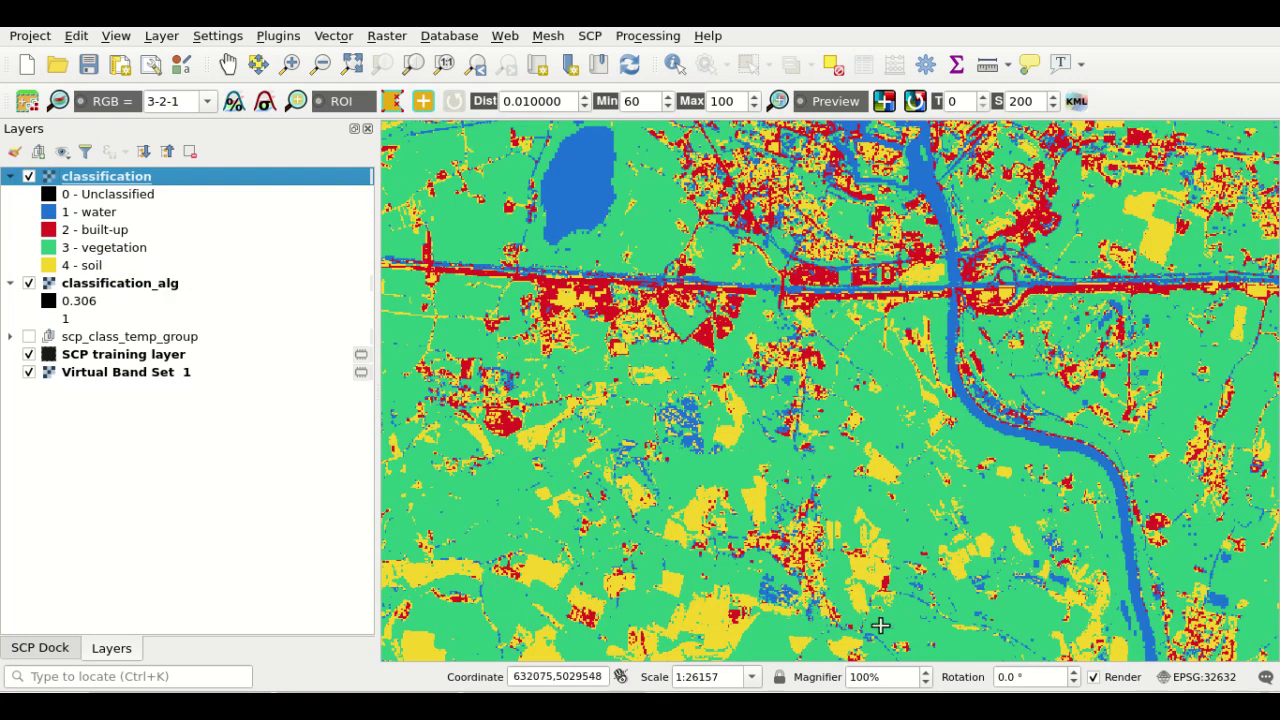
left_click(29, 177)
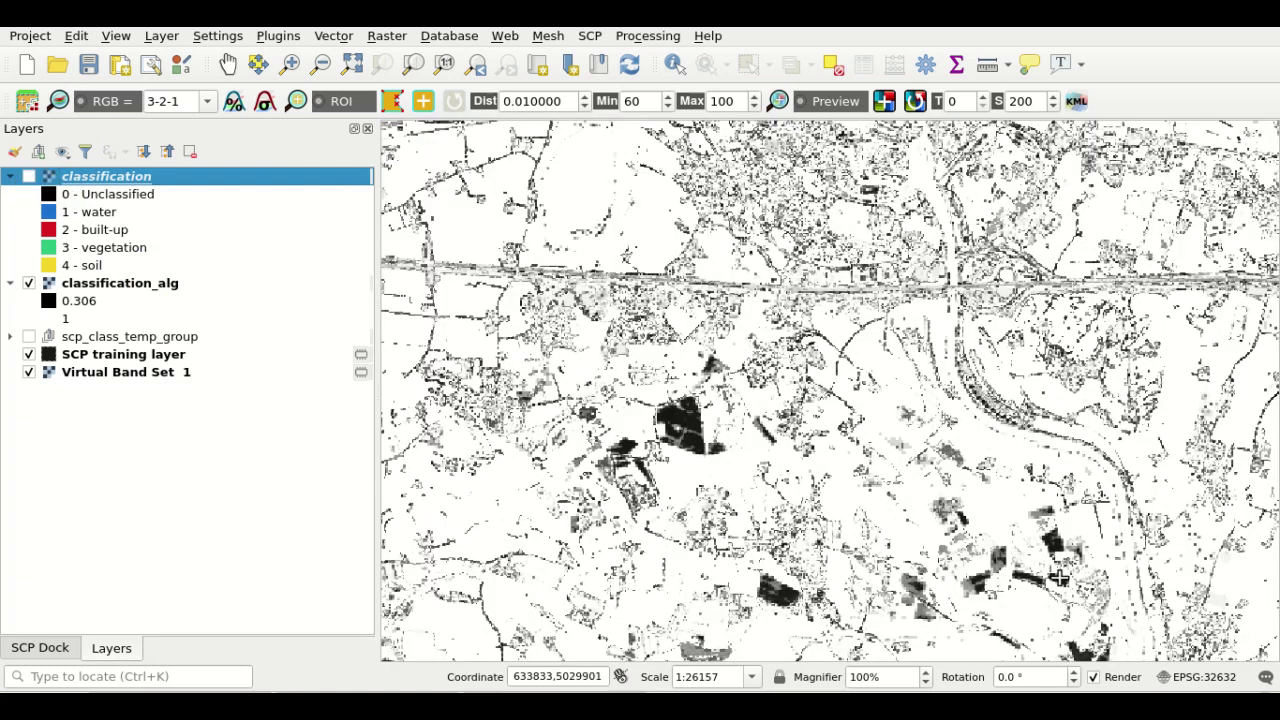
left_click(29, 177)
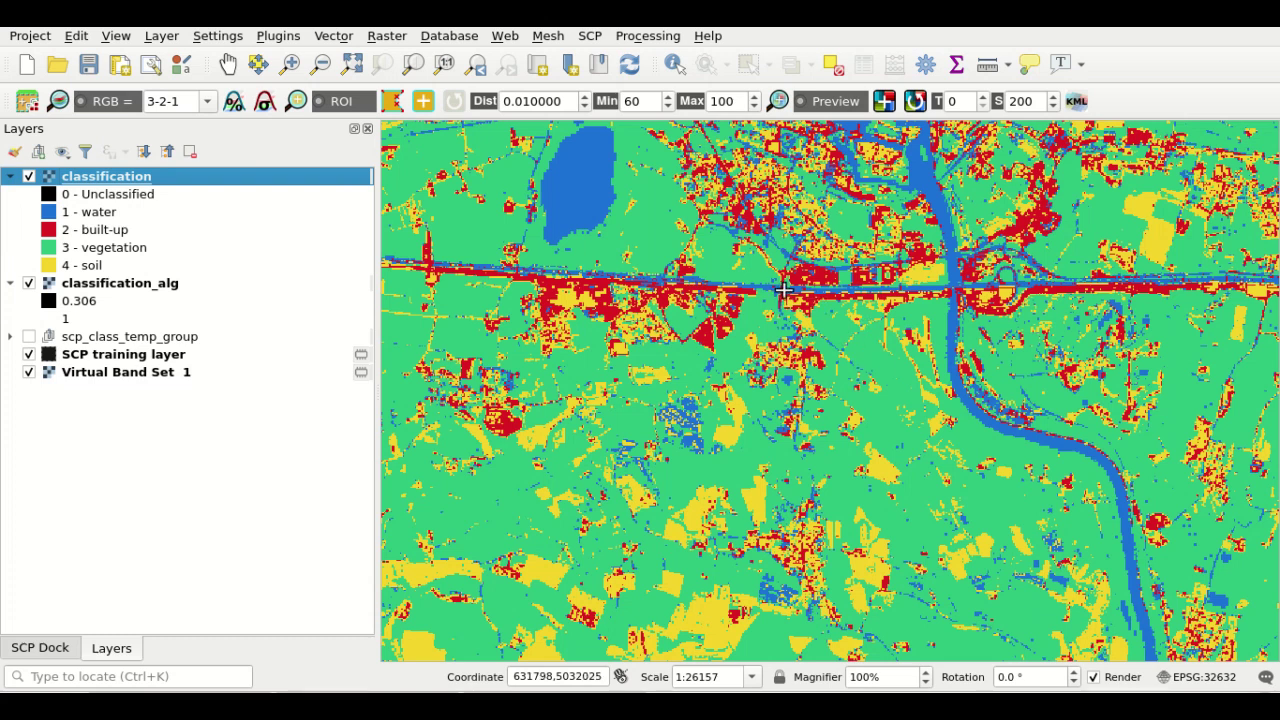
Compare the classification with the Virtual Band Set 1 image along the motorway west of the river, and hide the classification layer.
scroll(783, 290, "up", 1)
left_click(92, 106)
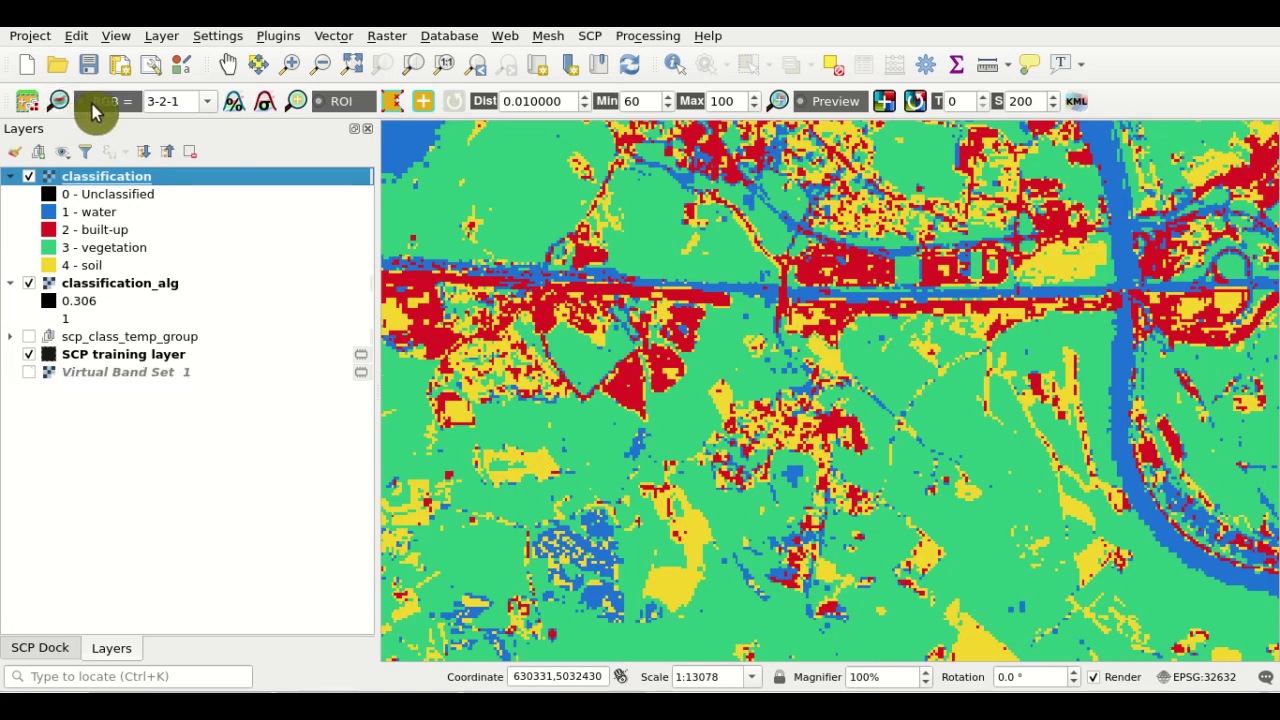
left_click(97, 106)
left_click(97, 106)
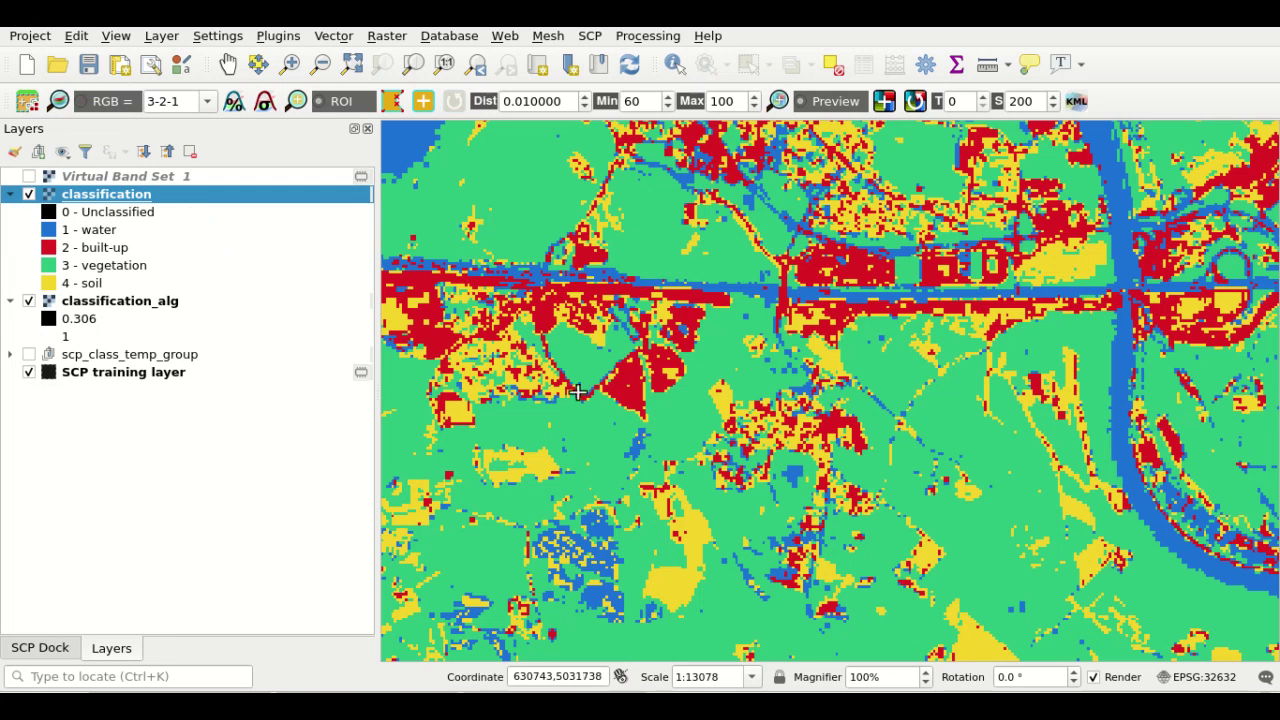
left_click(90, 104)
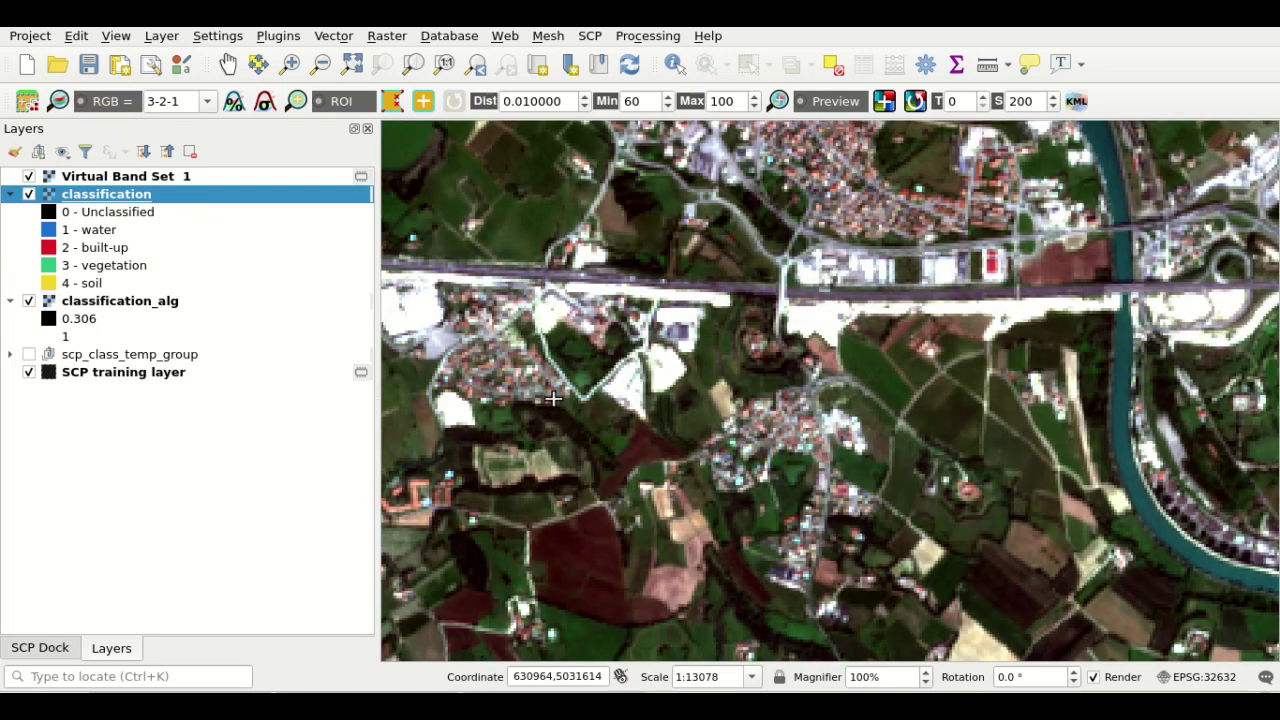
left_click(94, 104)
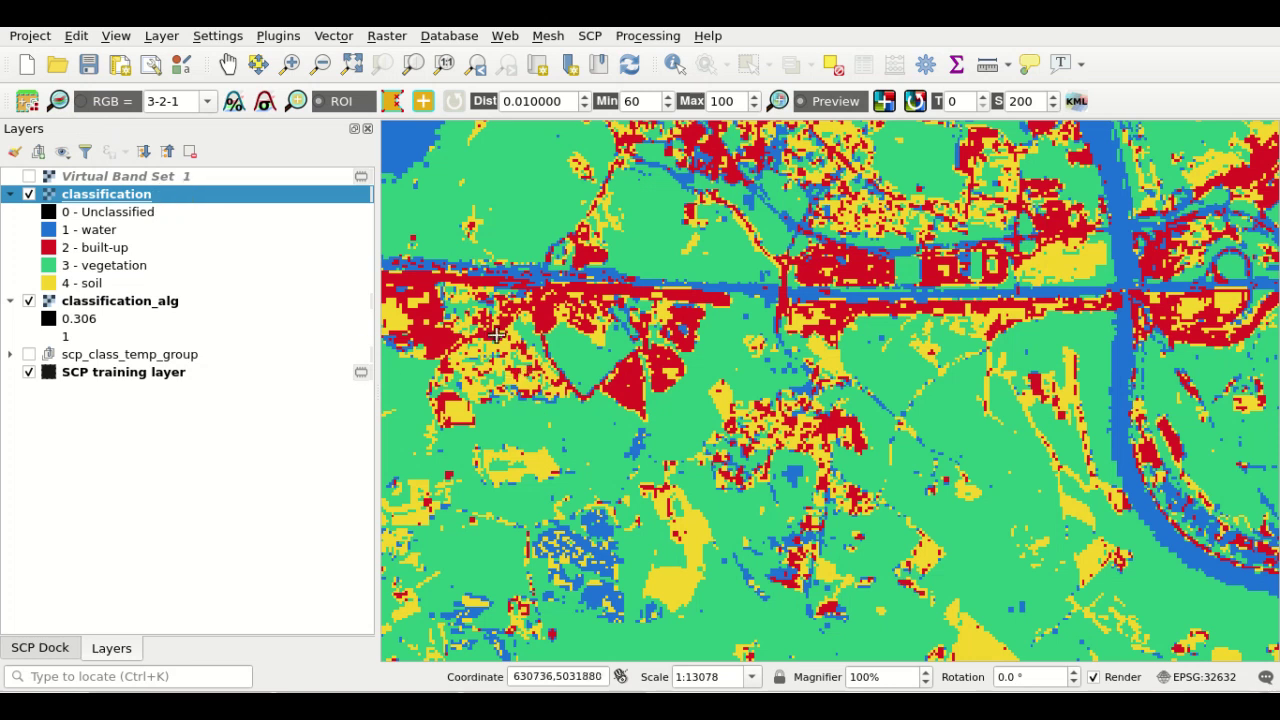
left_click(42, 192)
left_click(29, 196)
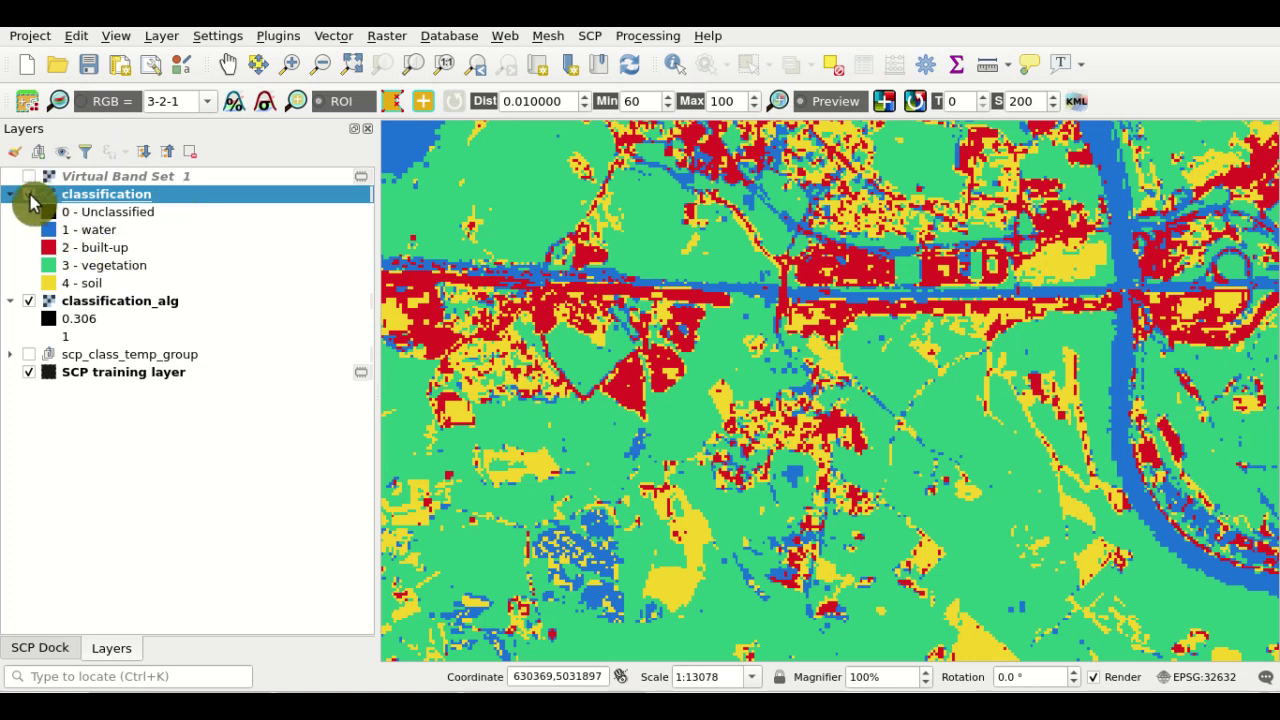